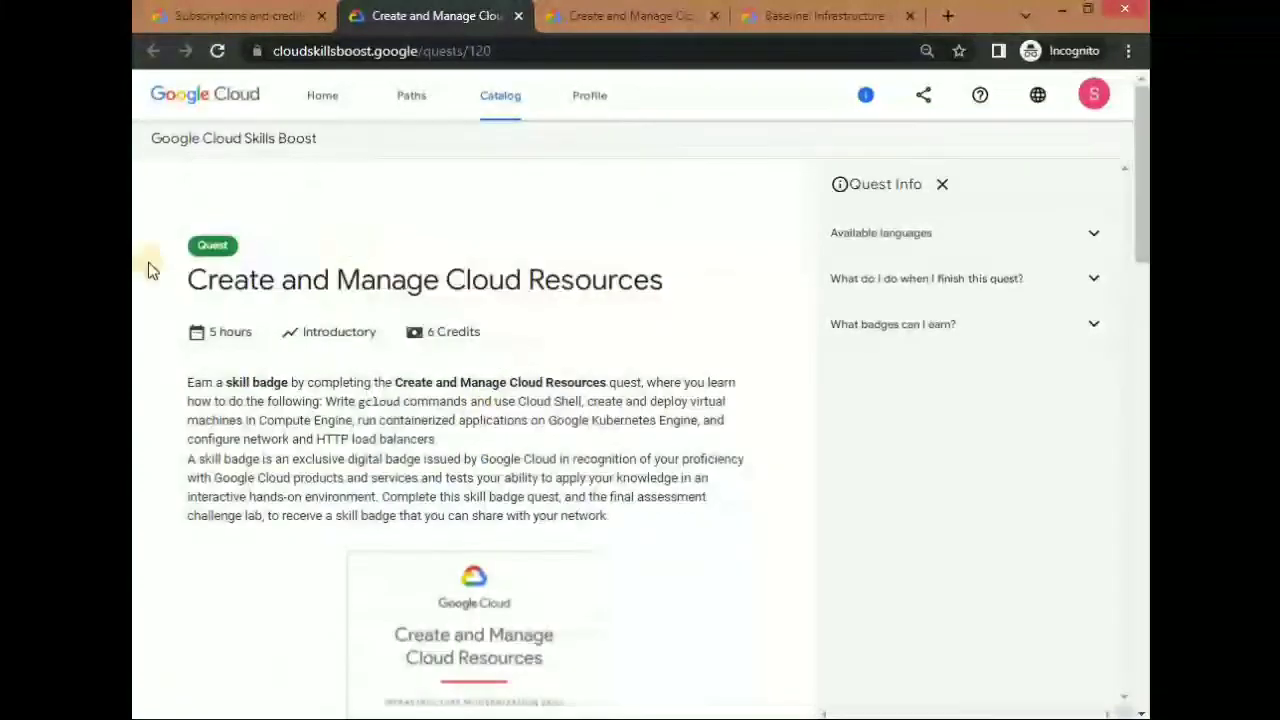
Start the Create and Manage Cloud Resources: Challenge Lab and launch its Google Cloud Console.
click(592, 12)
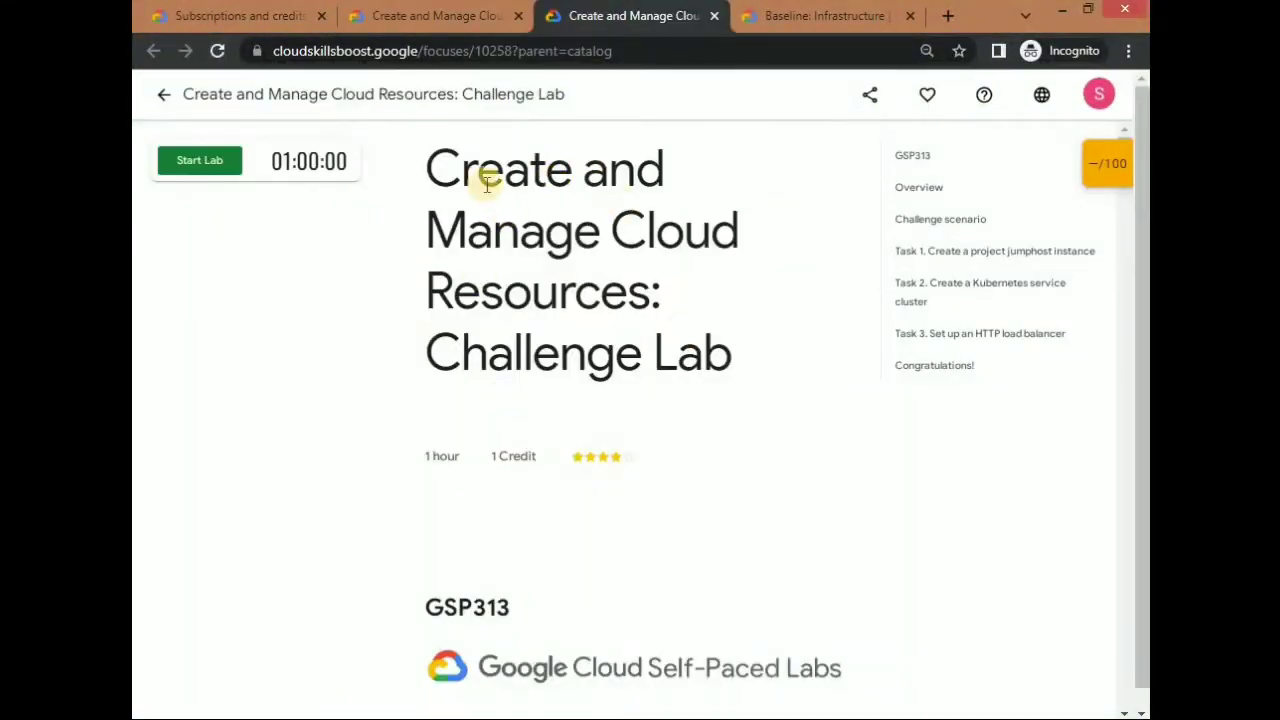
drag(430, 170, 771, 380)
click(771, 380)
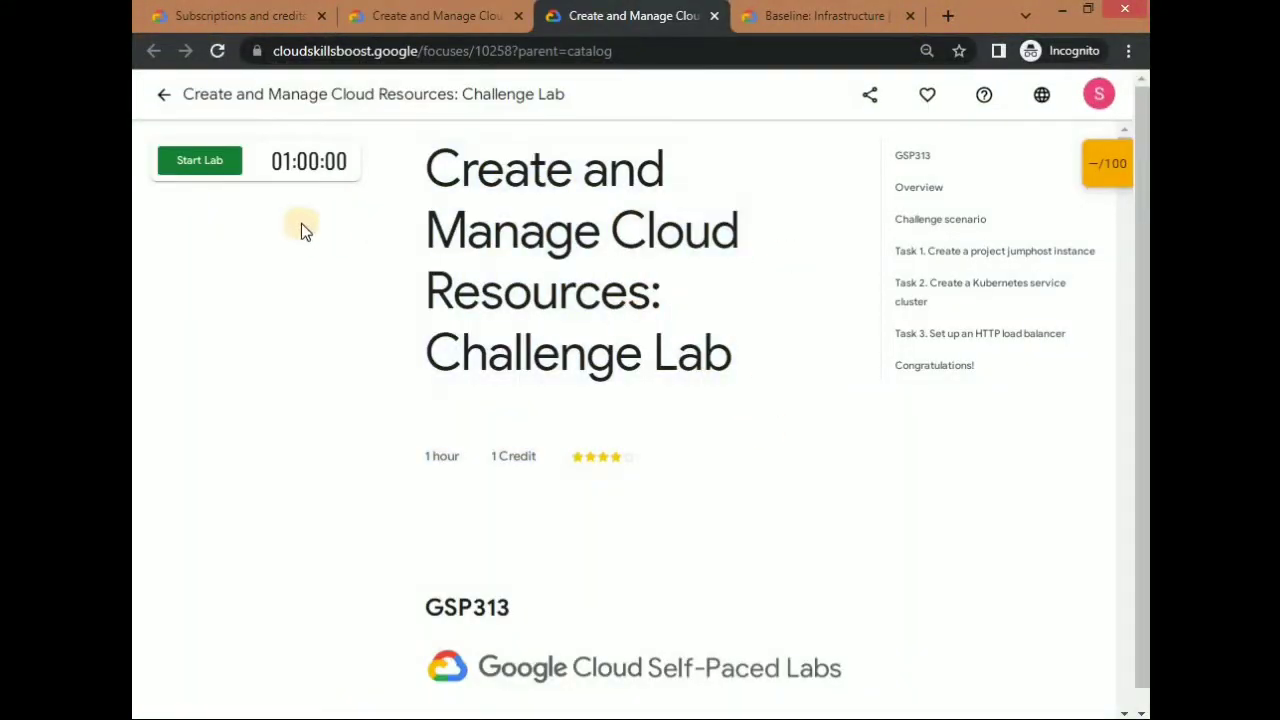
click(205, 163)
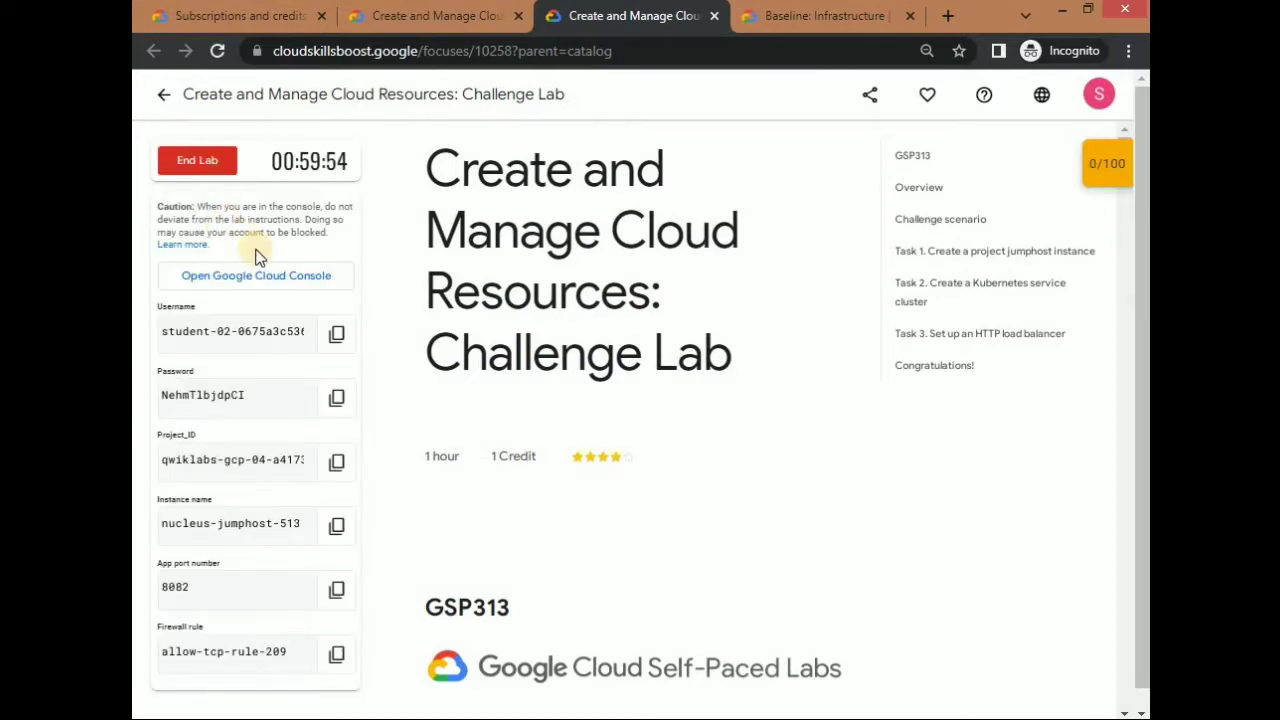
click(265, 275)
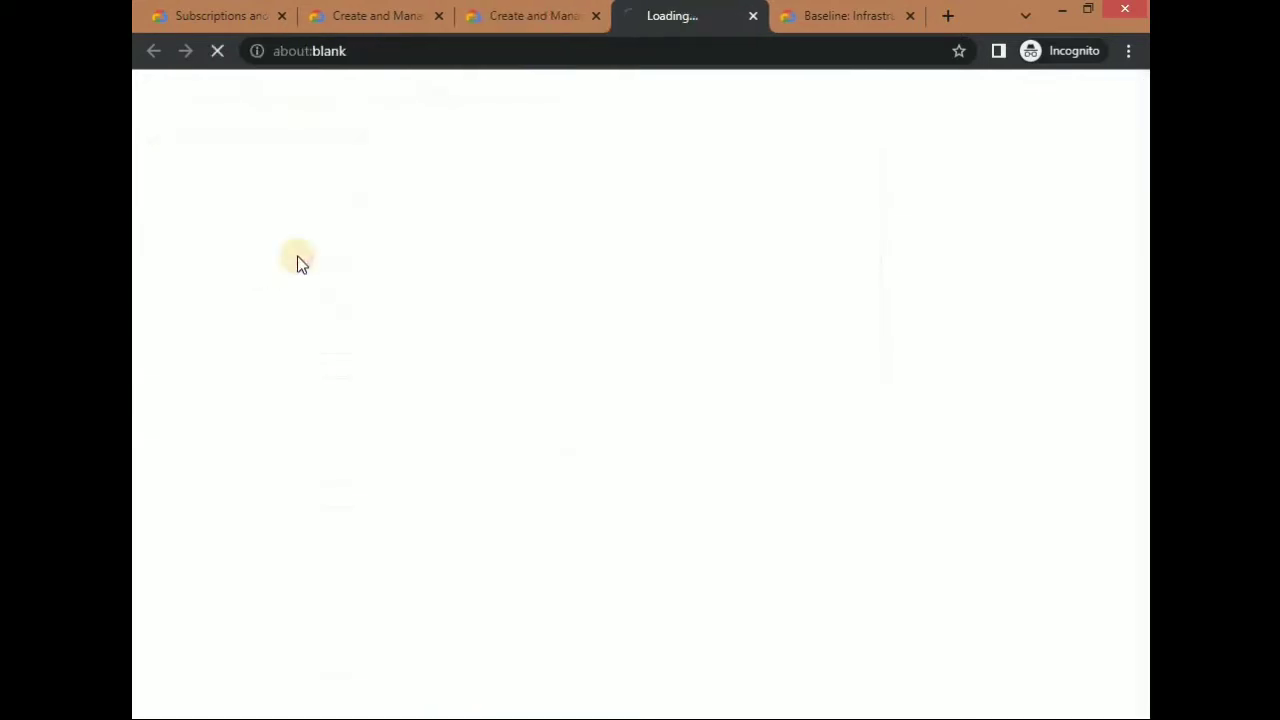
Choose to sign in with another Google account and enter the username copied from the lab credentials.
click(560, 16)
click(336, 397)
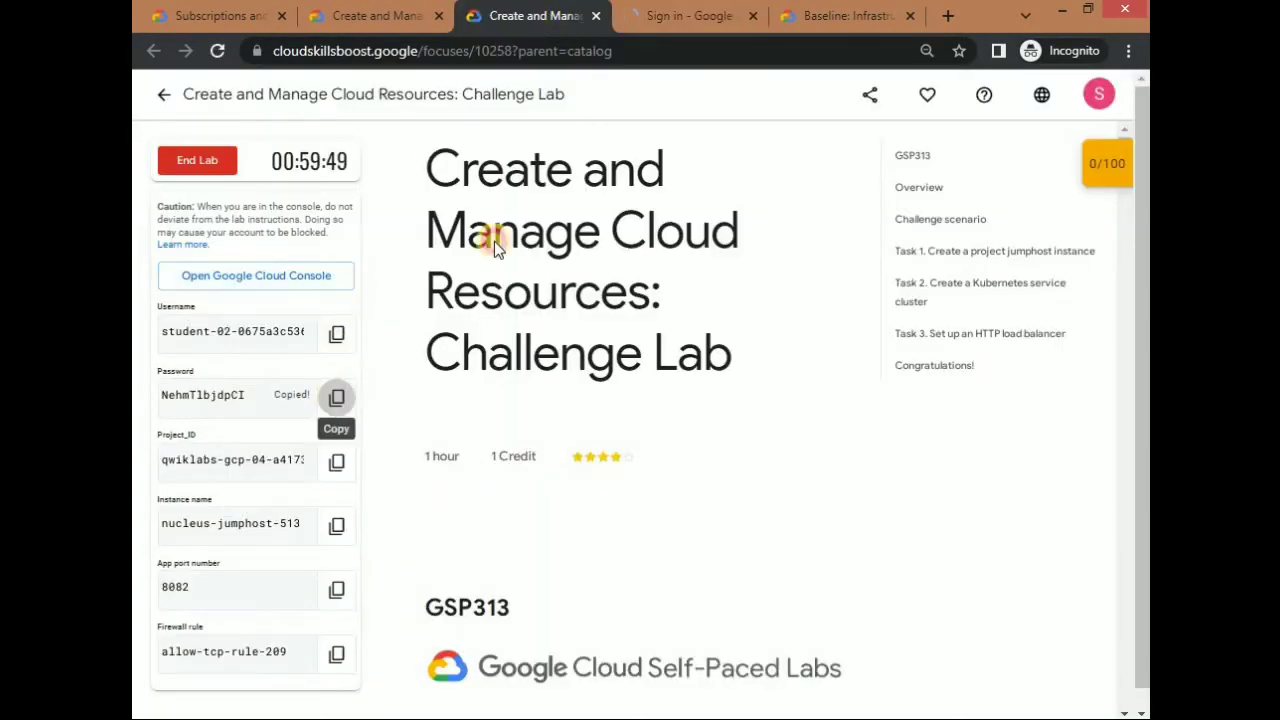
click(700, 16)
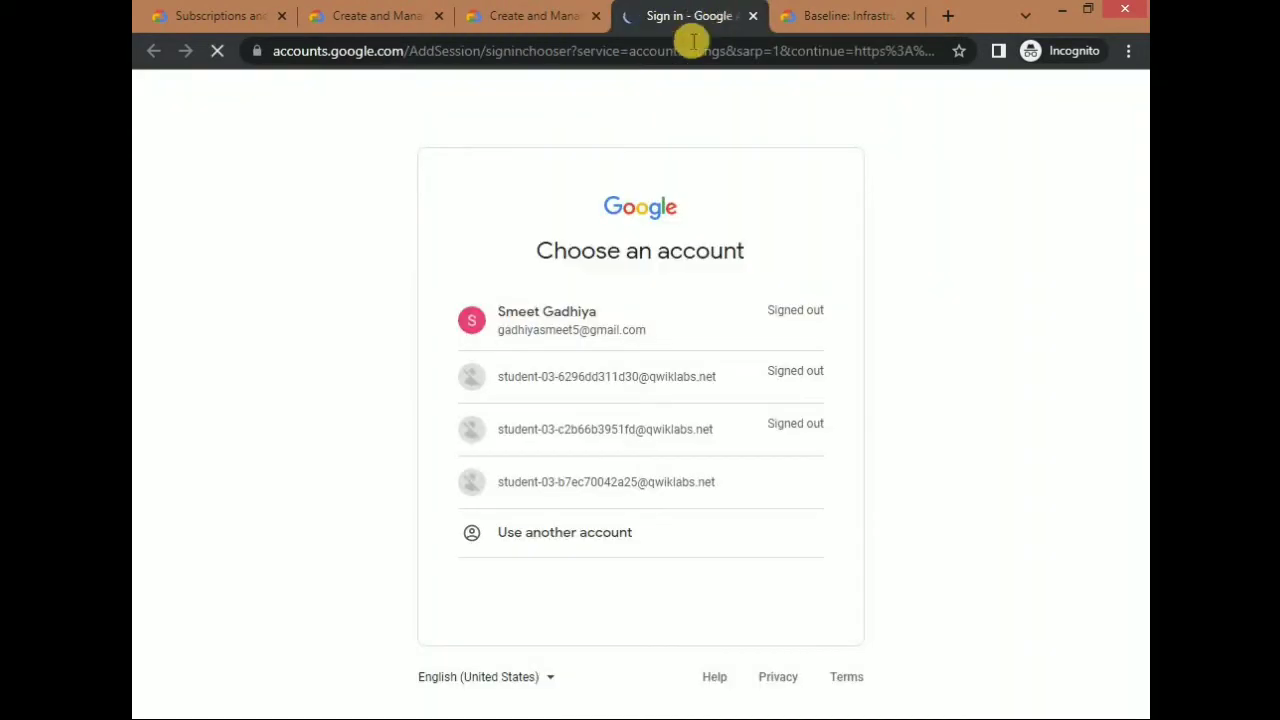
click(609, 531)
click(535, 14)
click(336, 333)
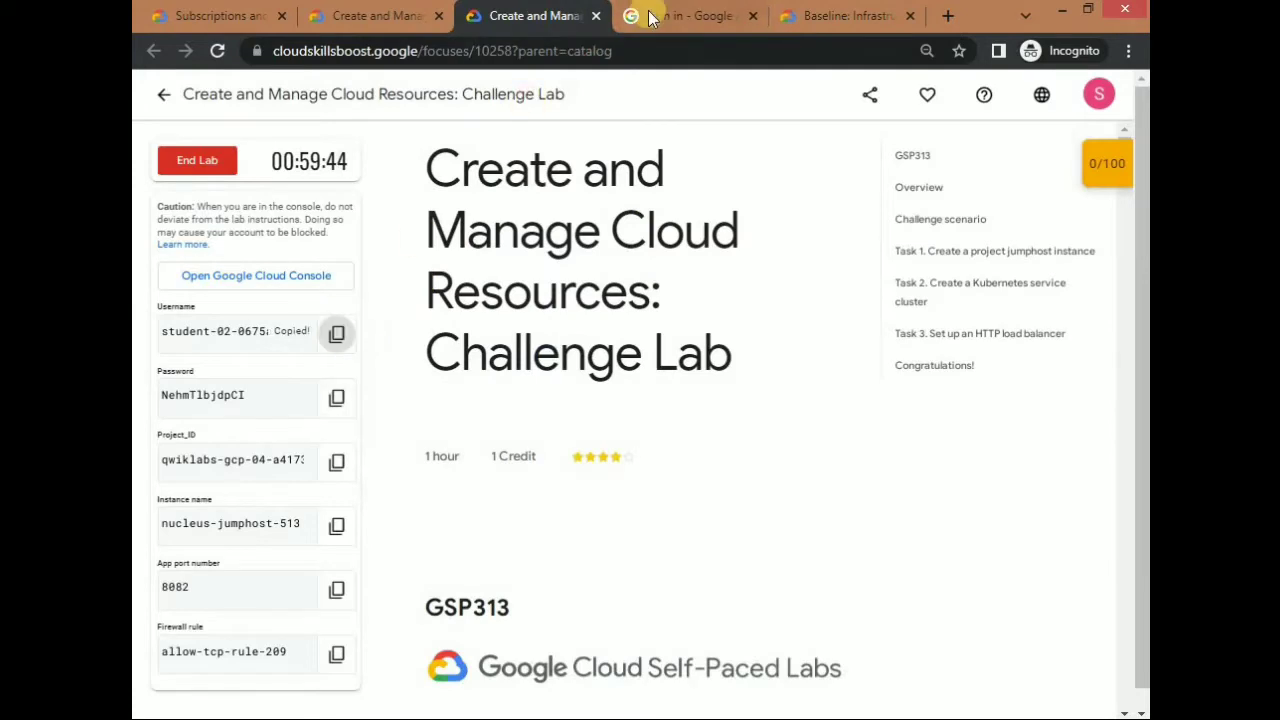
click(646, 14)
key(ctrl+v)
key(Return)
Enter the account password copied from the lab credentials and accept the new account terms.
click(535, 14)
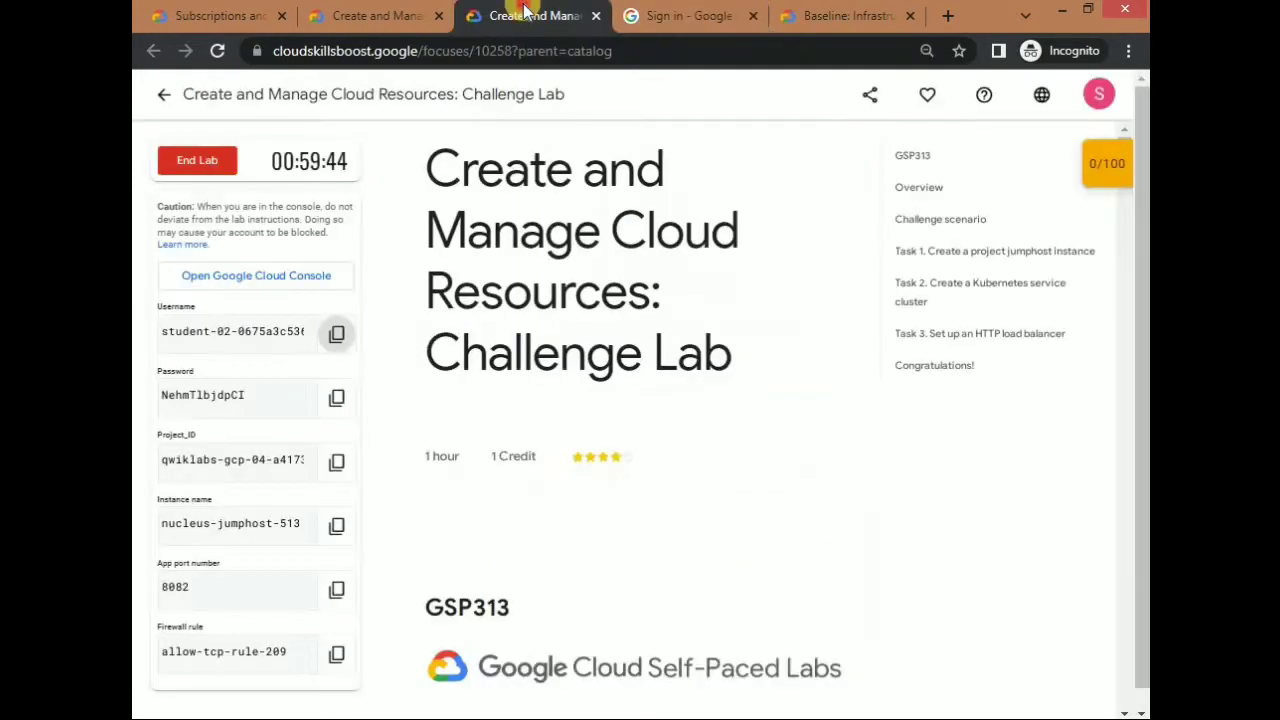
click(336, 397)
click(675, 12)
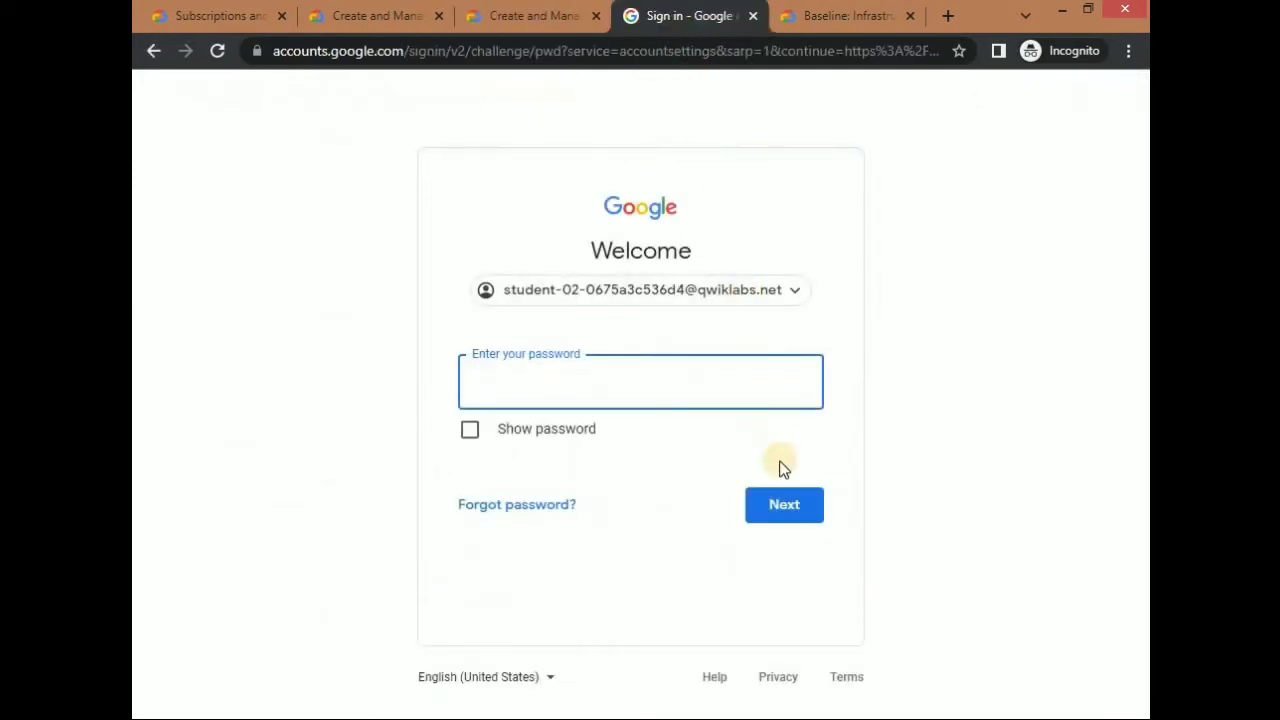
key(ctrl+v)
click(777, 505)
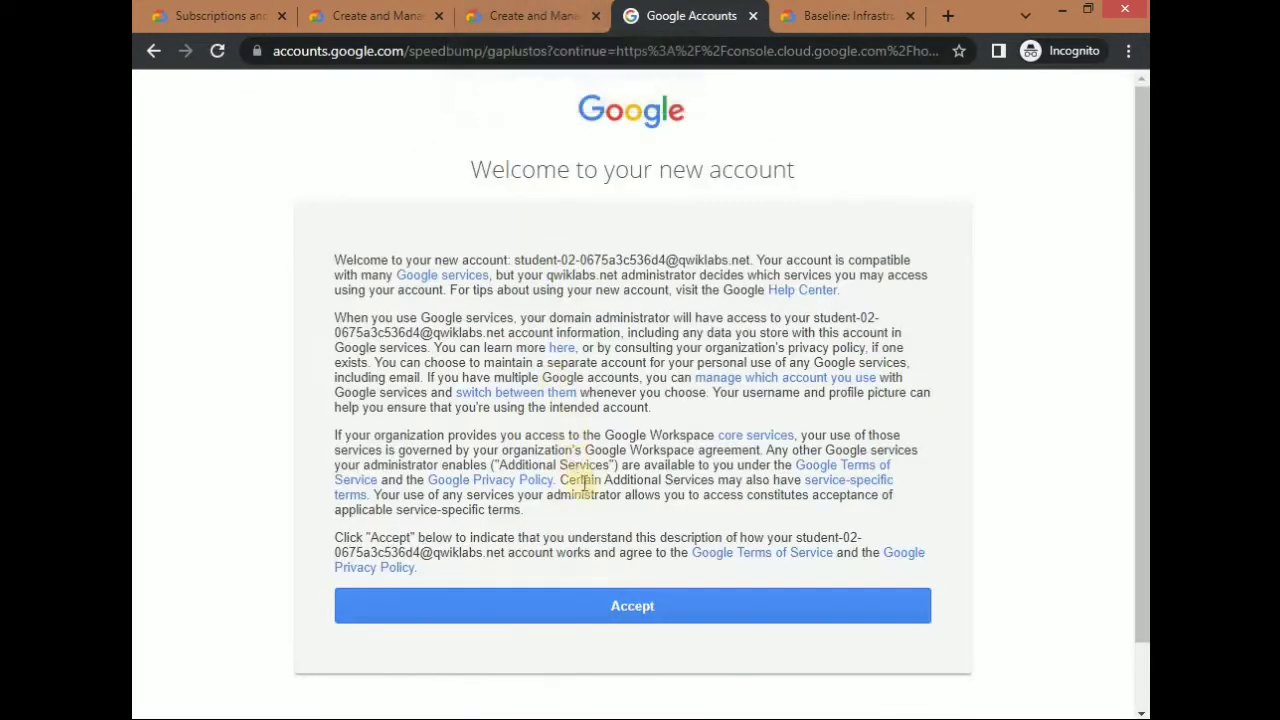
click(632, 605)
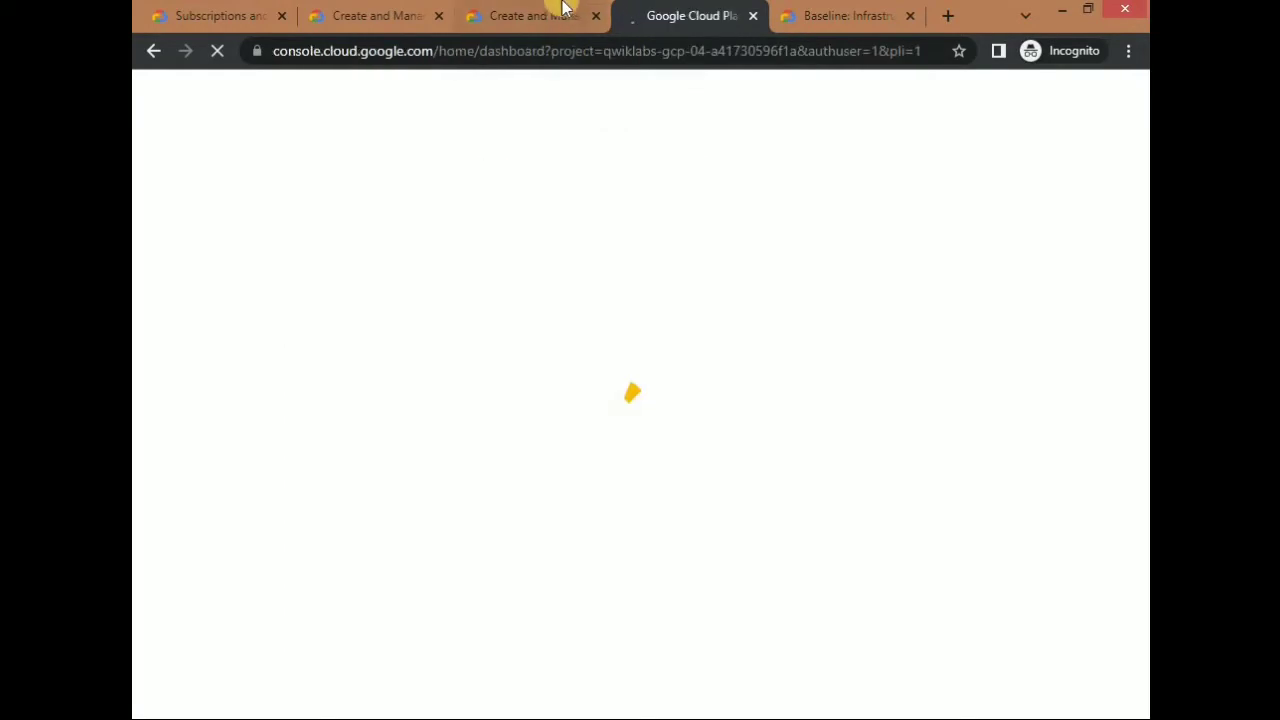
Read the Task 1 requirements for the project jumphost instance in the lab instructions.
click(562, 10)
scroll(806, 438, down, 5)
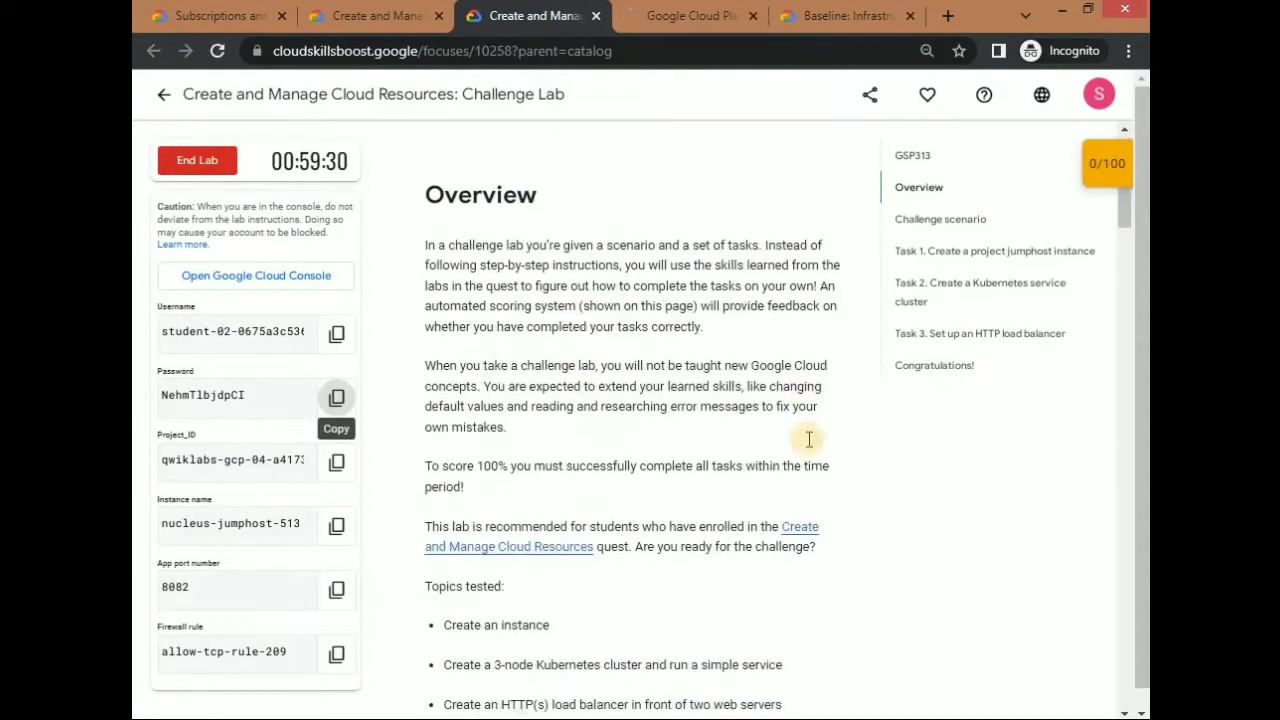
scroll(809, 439, down, 15)
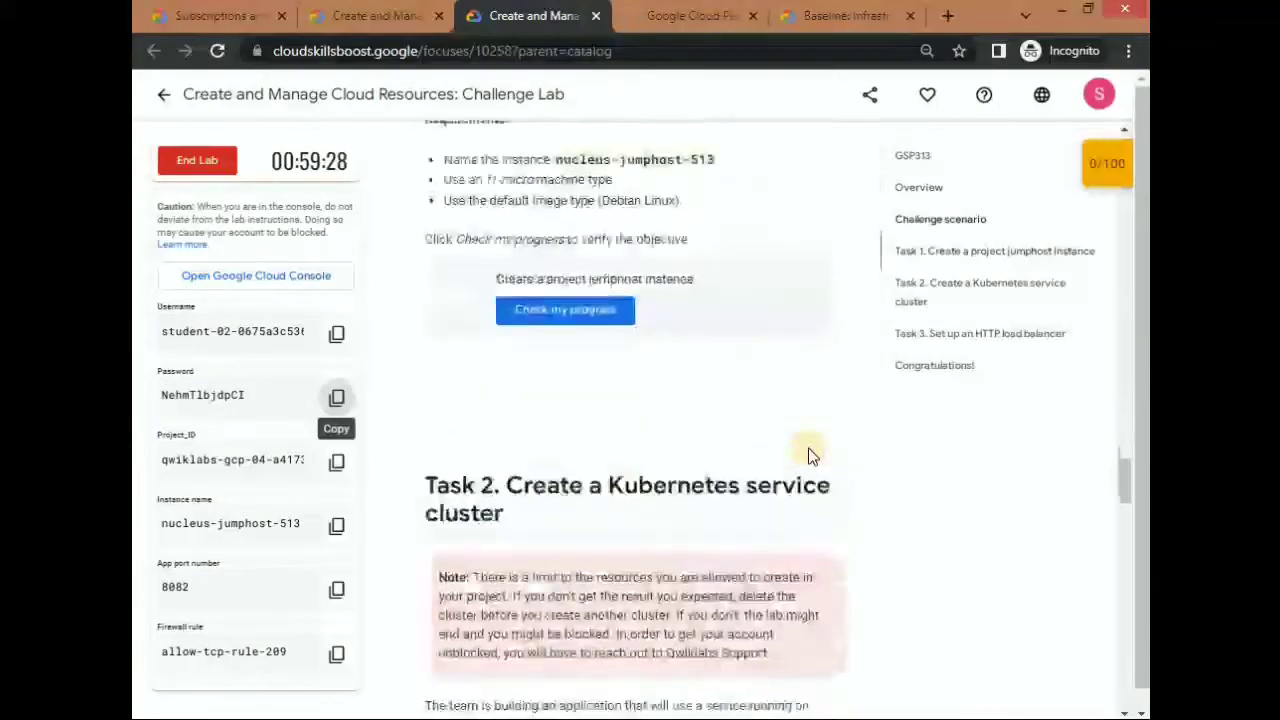
scroll(810, 455, up, 3)
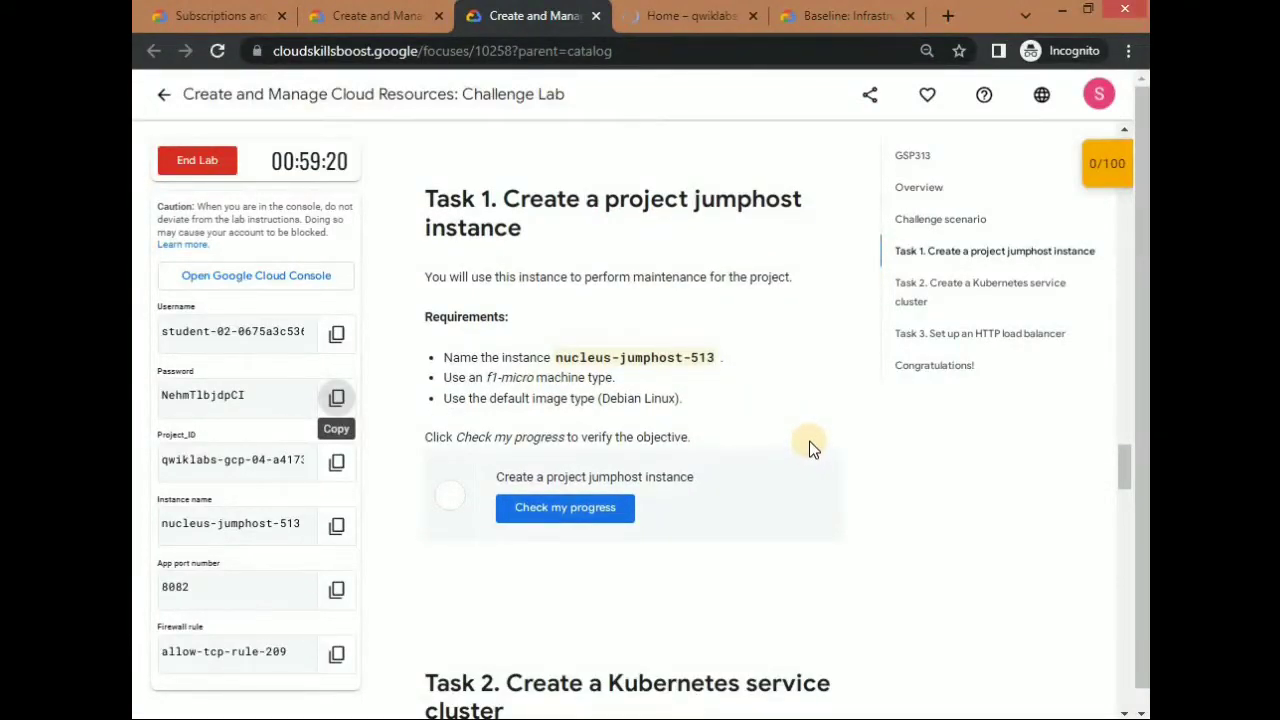
scroll(810, 443, down, 2)
scroll(810, 443, up, 3)
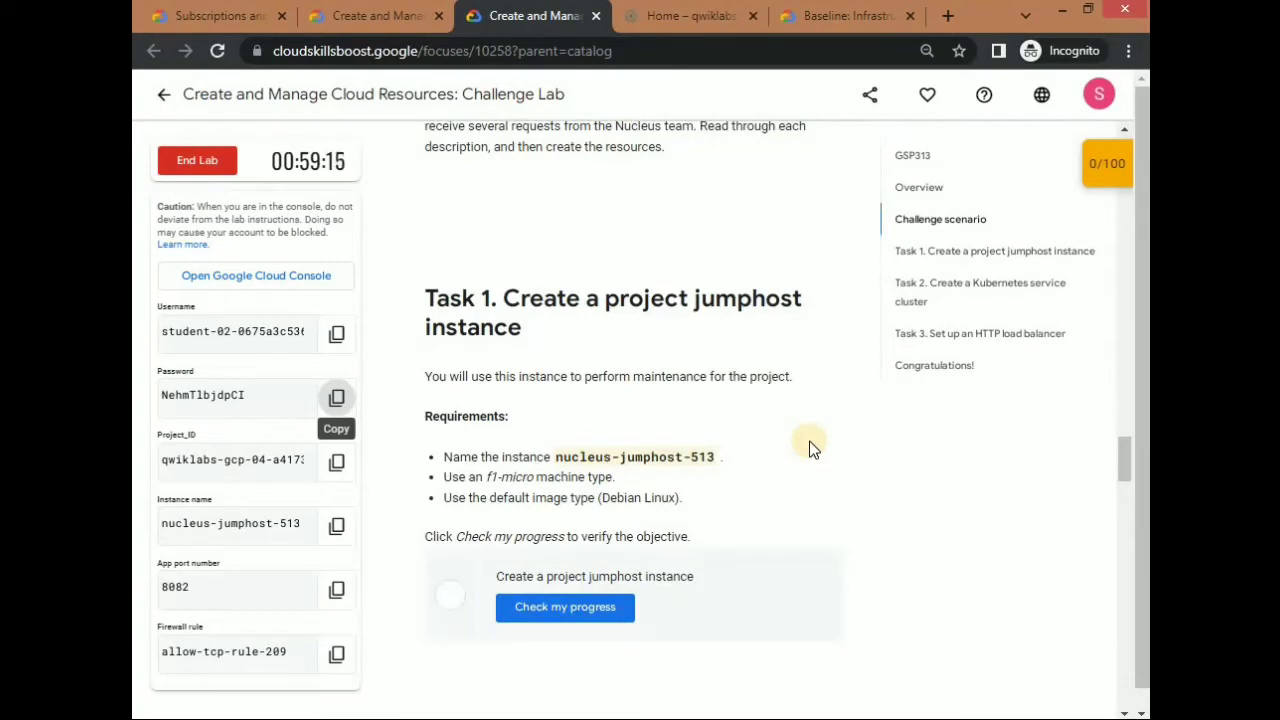
click(667, 20)
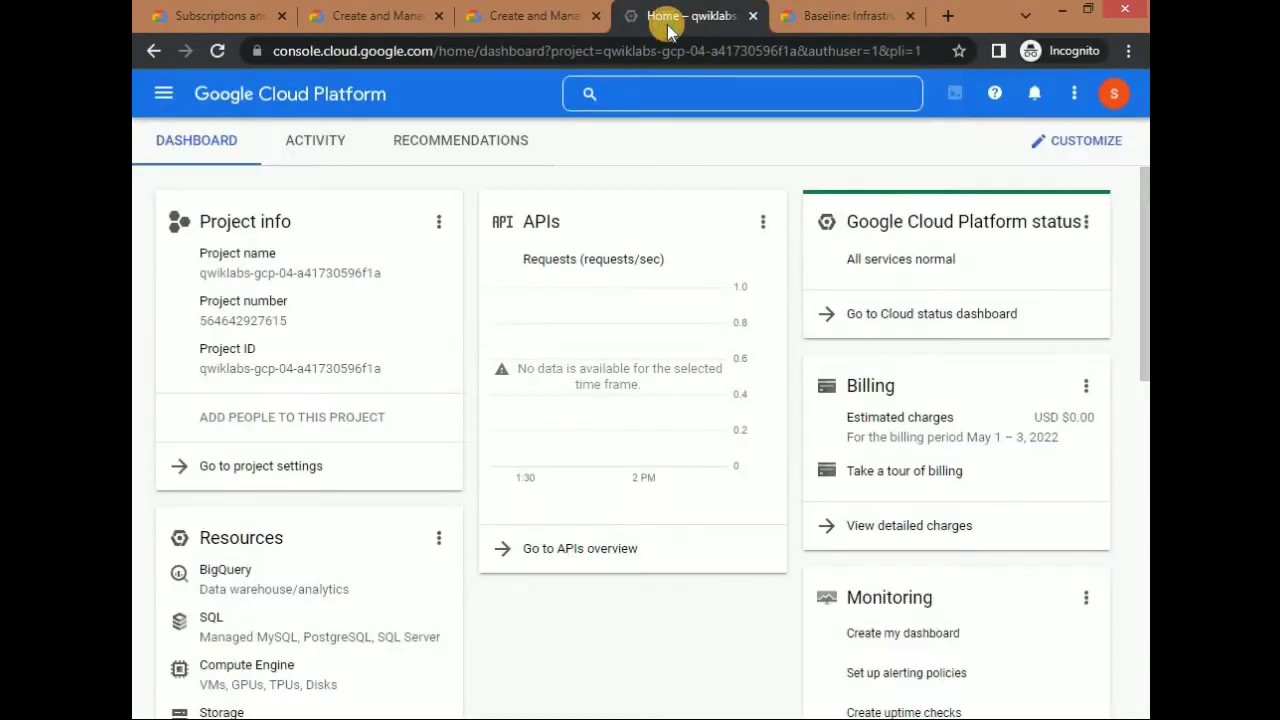
click(558, 16)
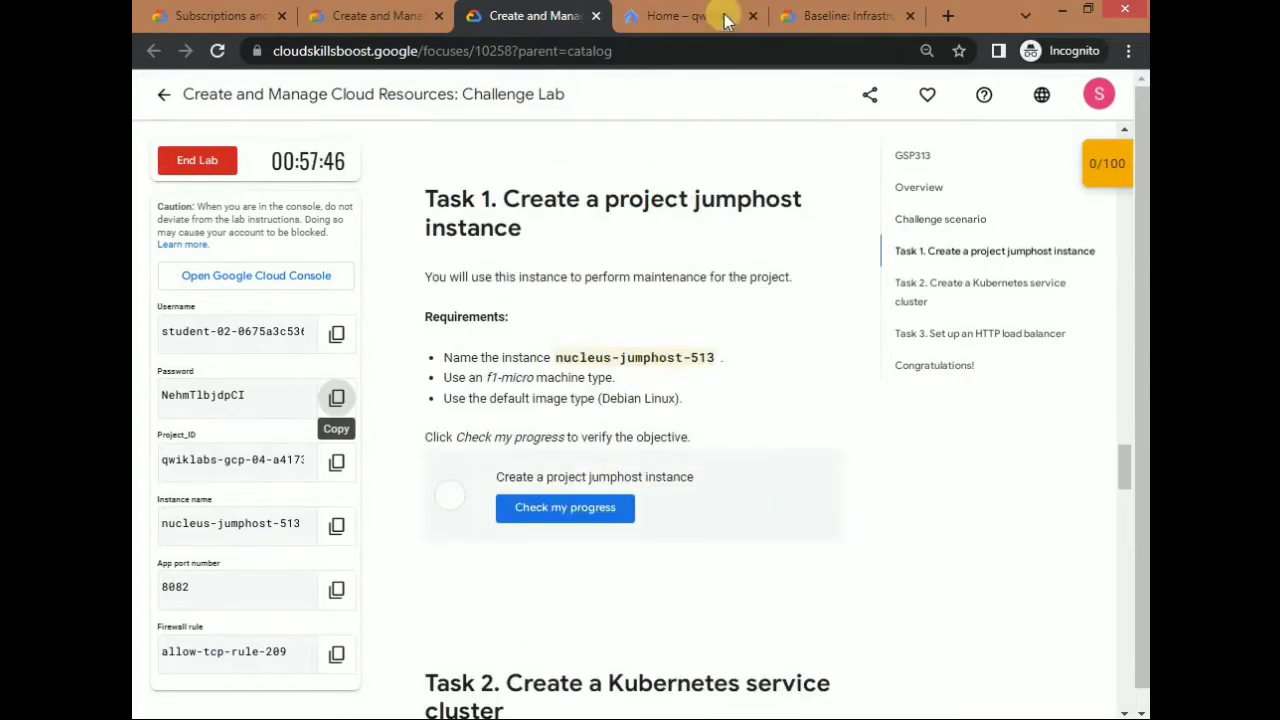
Agree to the Google Cloud Platform Terms of Service and open the Compute Engine VM instances page.
click(718, 16)
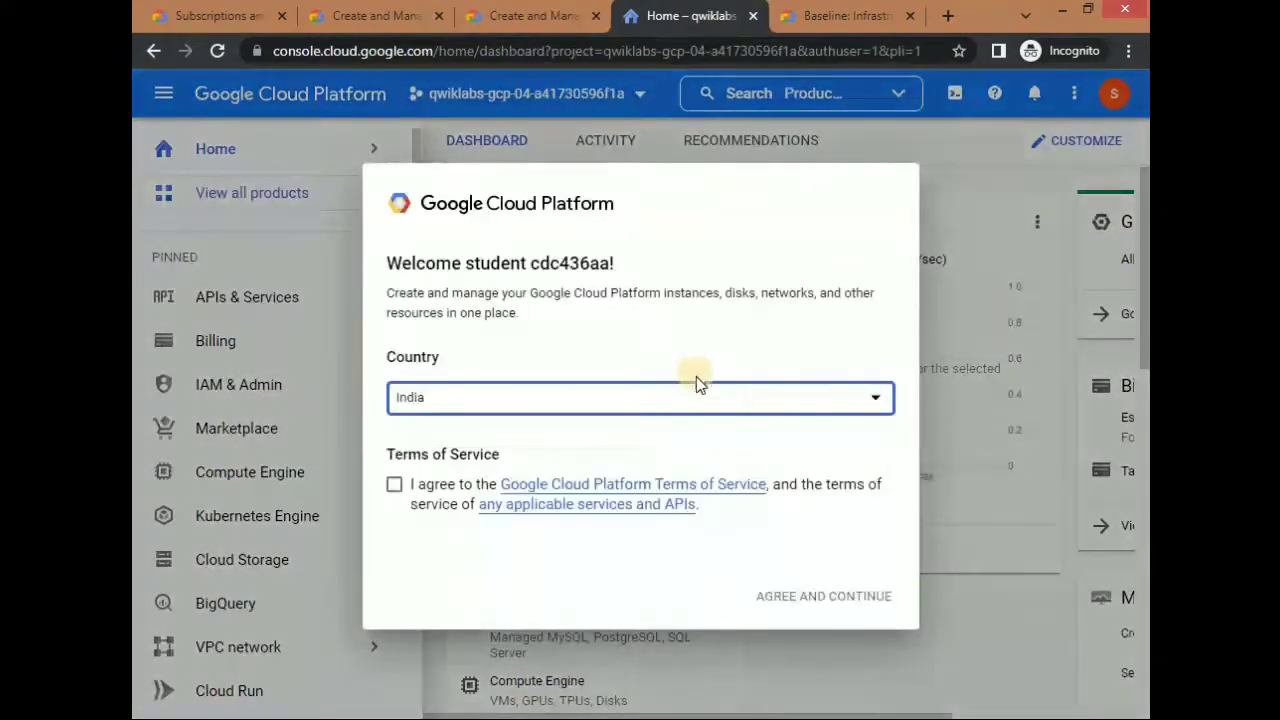
click(394, 484)
click(787, 594)
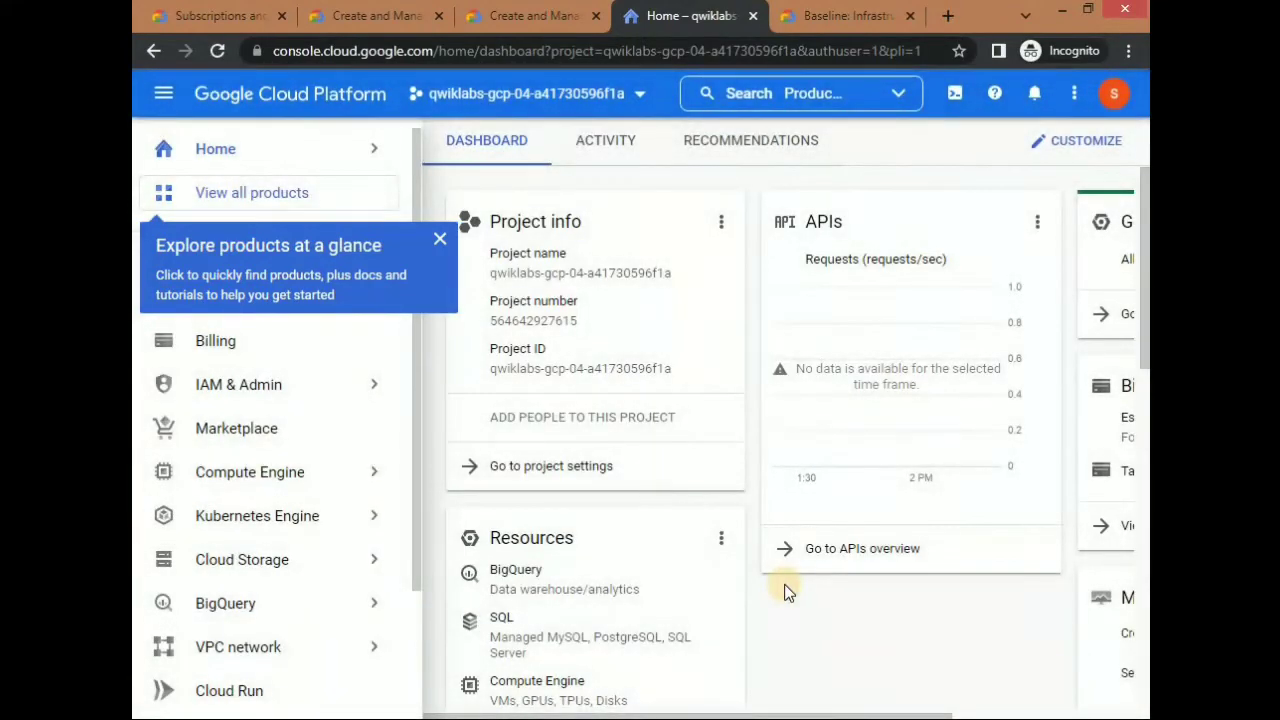
scroll(245, 420, down, 2)
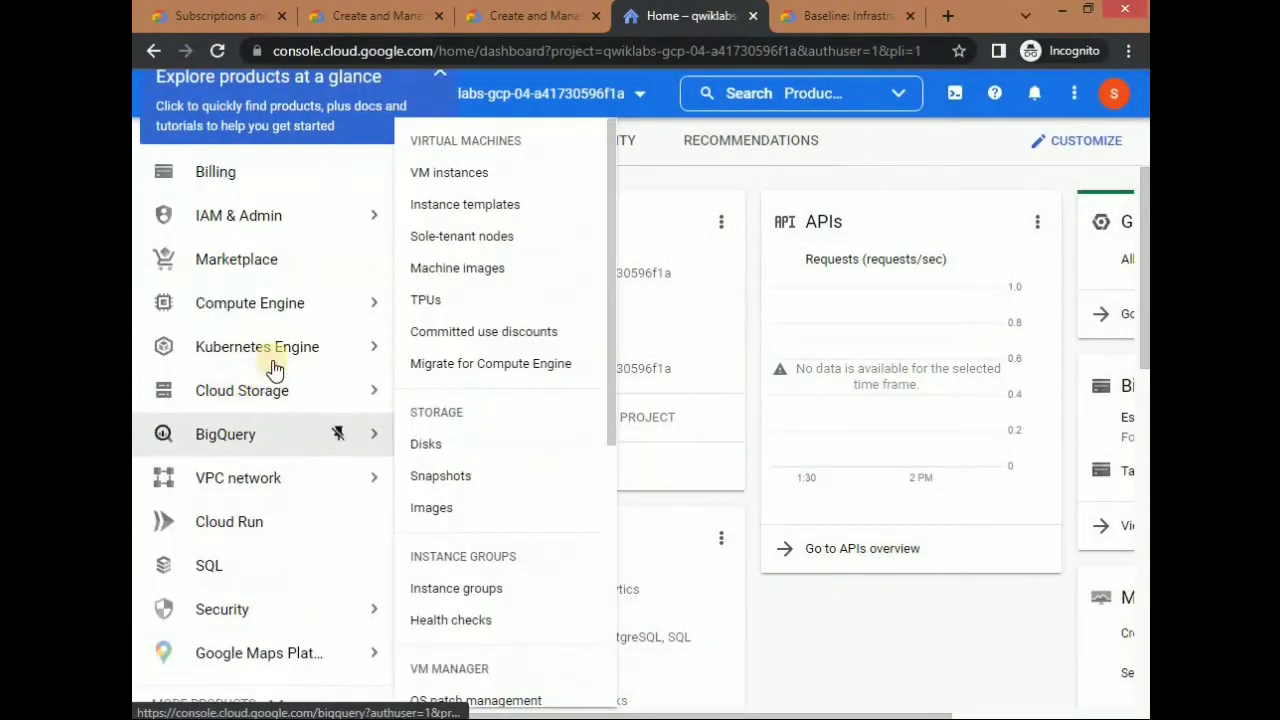
click(477, 172)
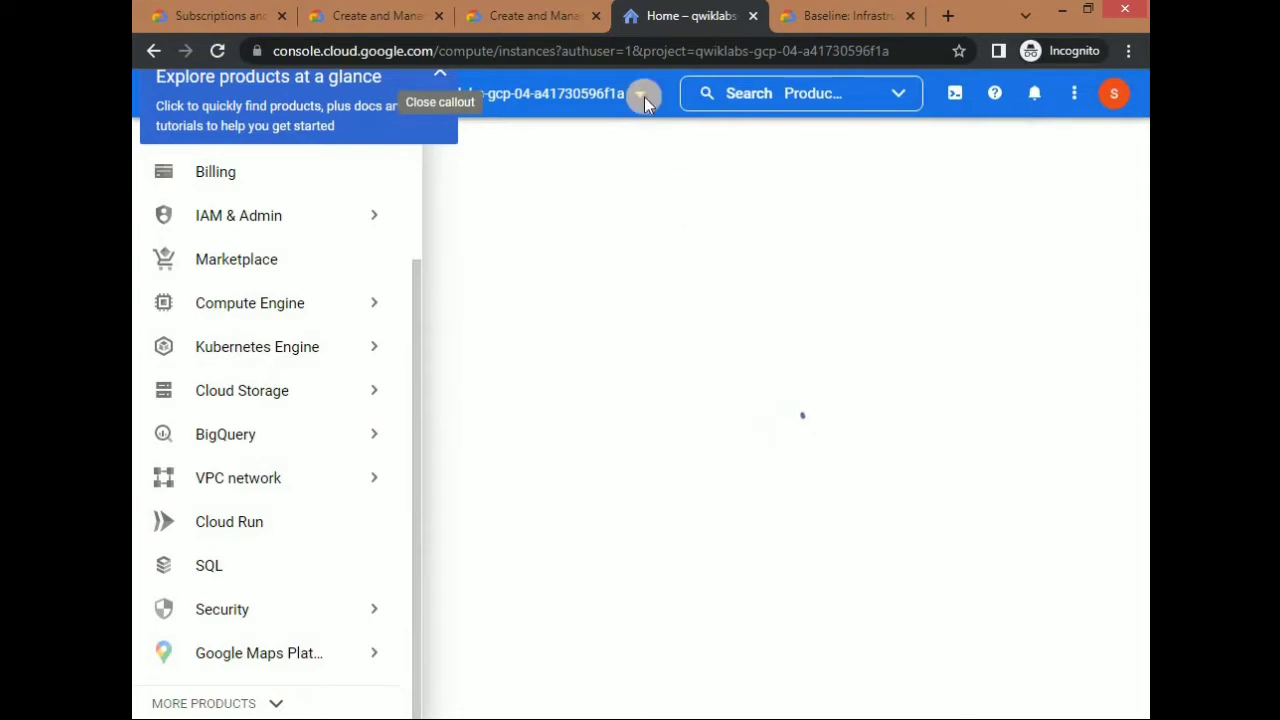
Copy the instance name nucleus-jumphost-513 from the Task 1 requirements and return to the cloud console.
click(551, 18)
click(553, 358)
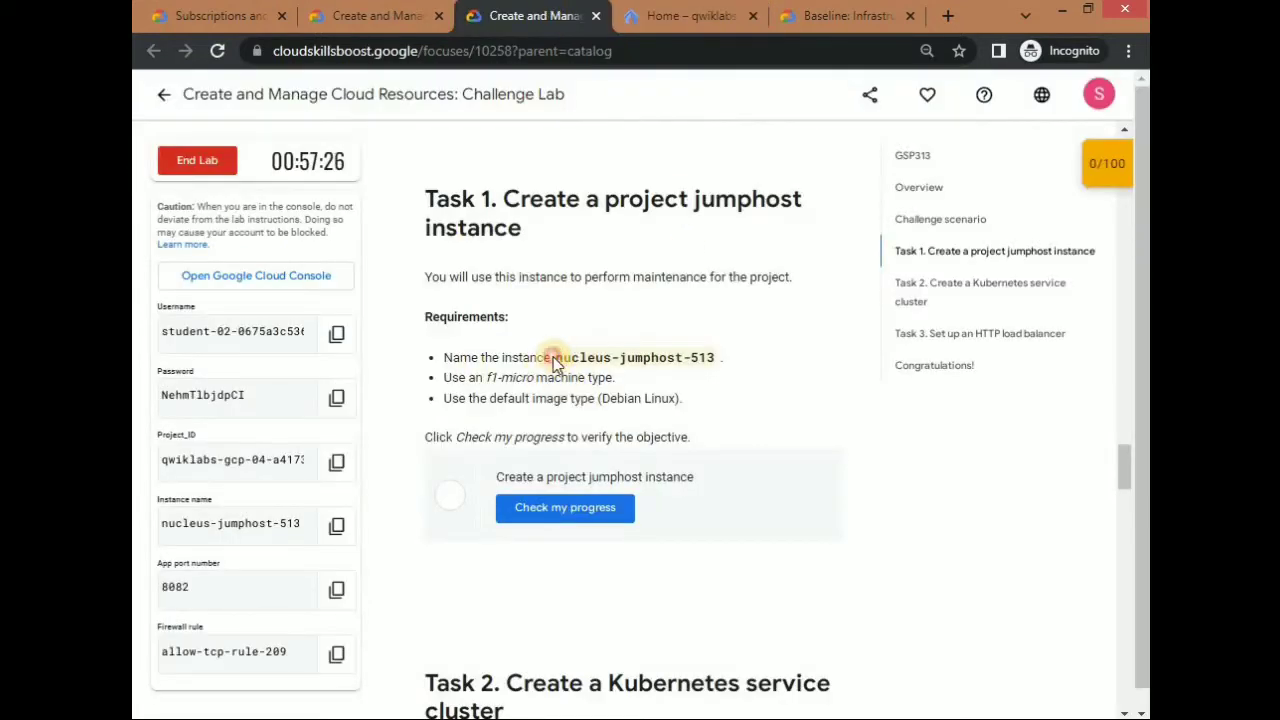
drag(553, 357, 714, 359)
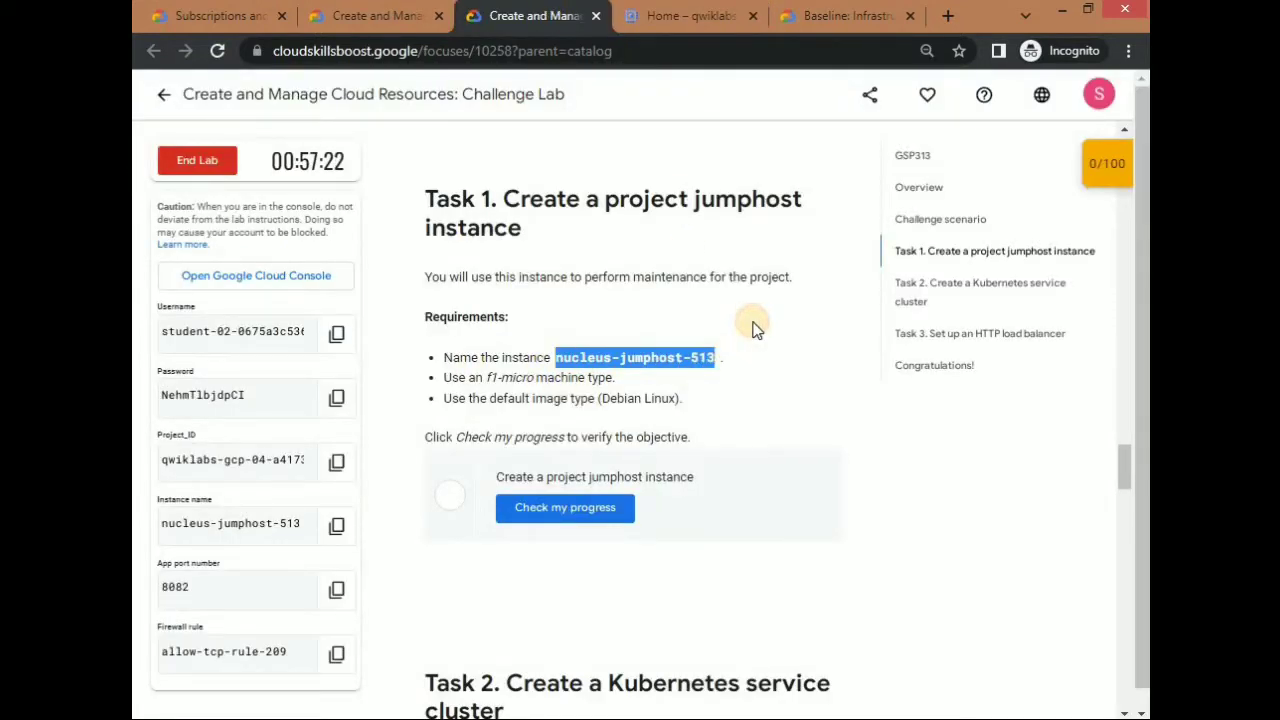
click(655, 16)
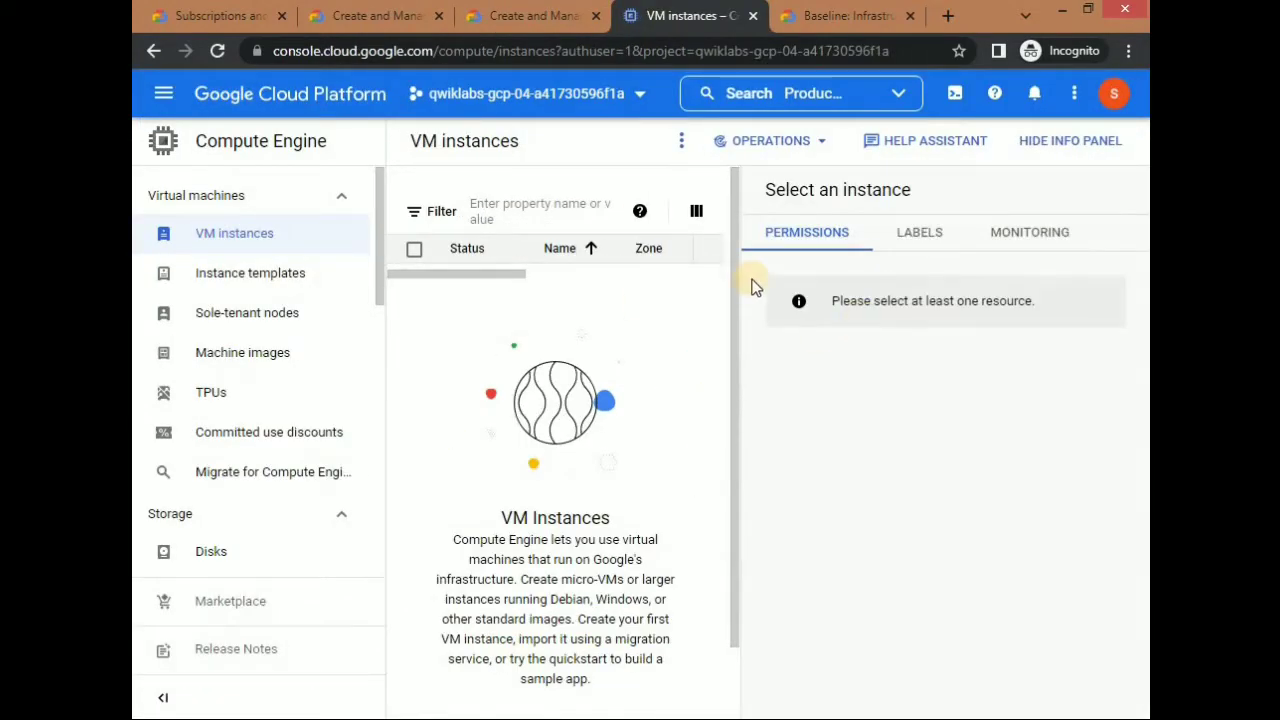
Begin creating a new VM instance and name it nucleus-jumphost-513.
click(680, 155)
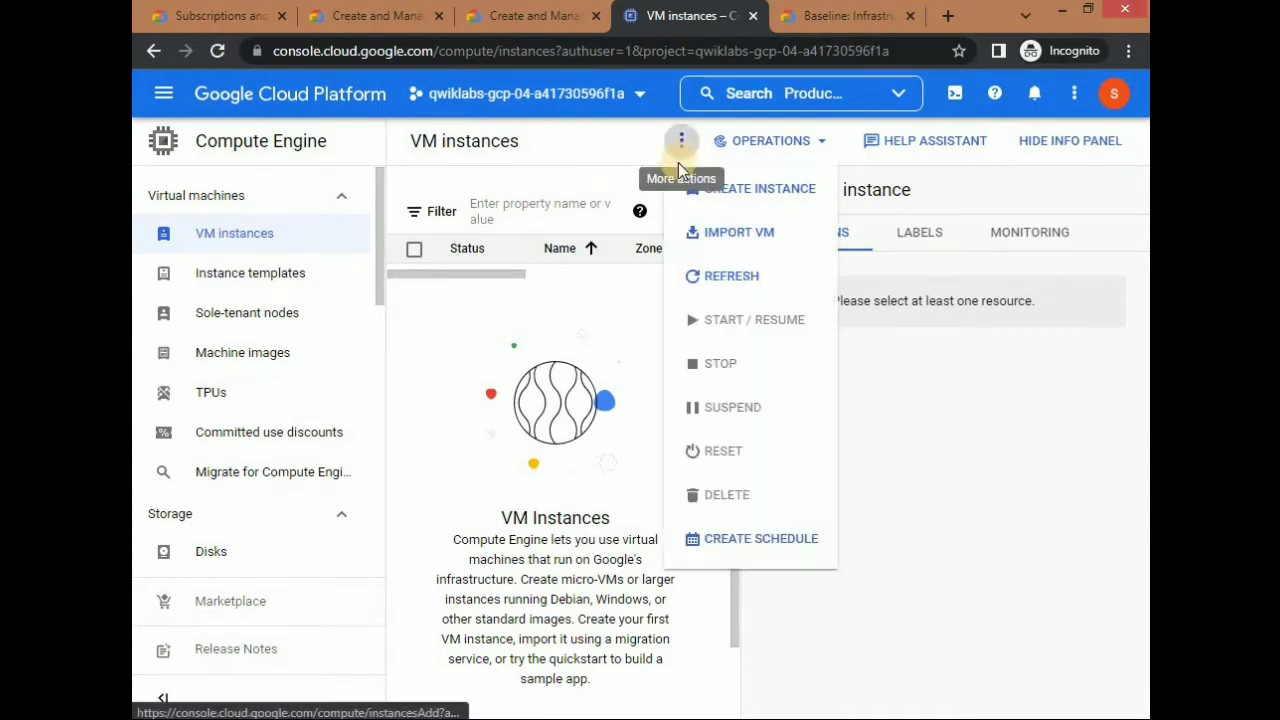
click(723, 199)
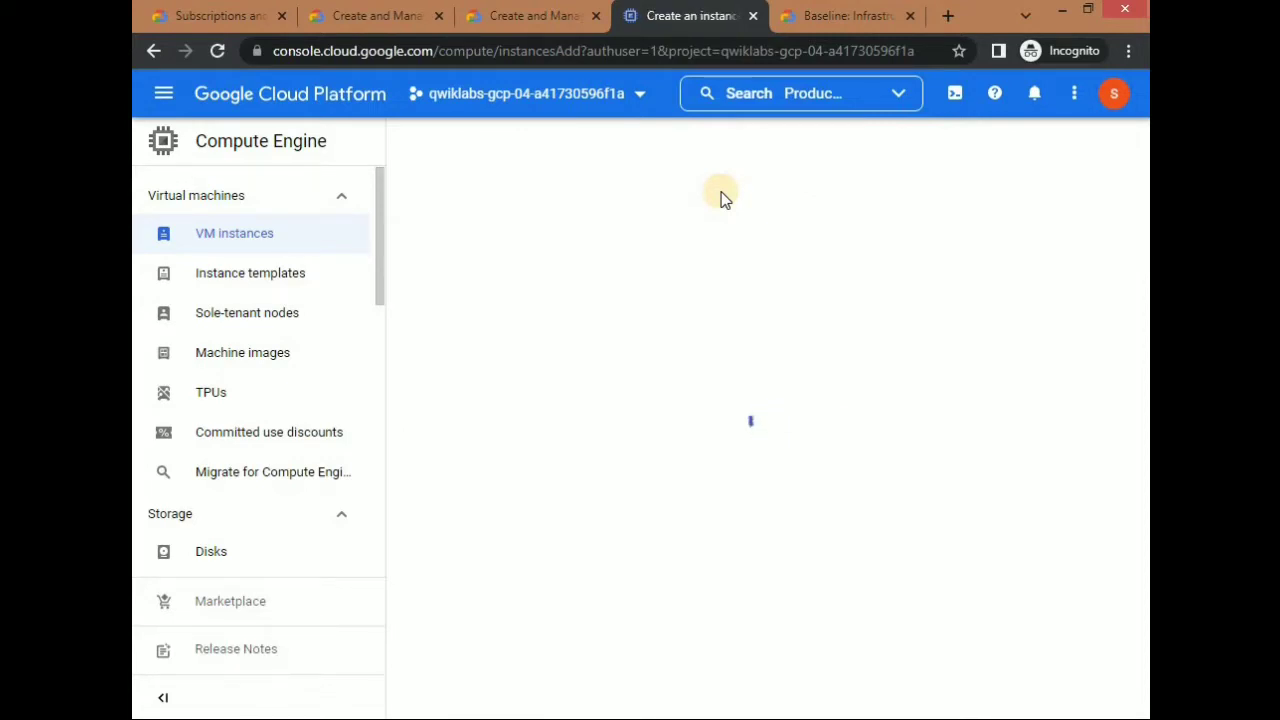
click(660, 218)
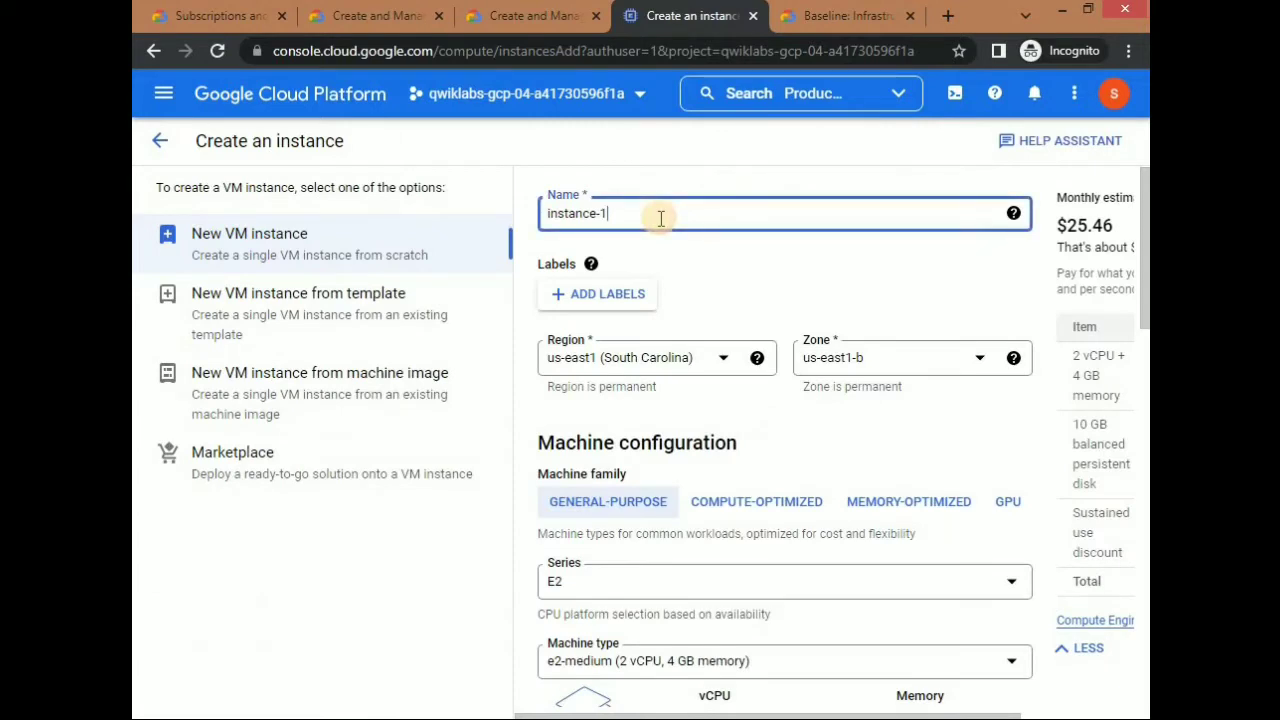
key(ctrl+a)
key(BackSpace)
key(ctrl+v)
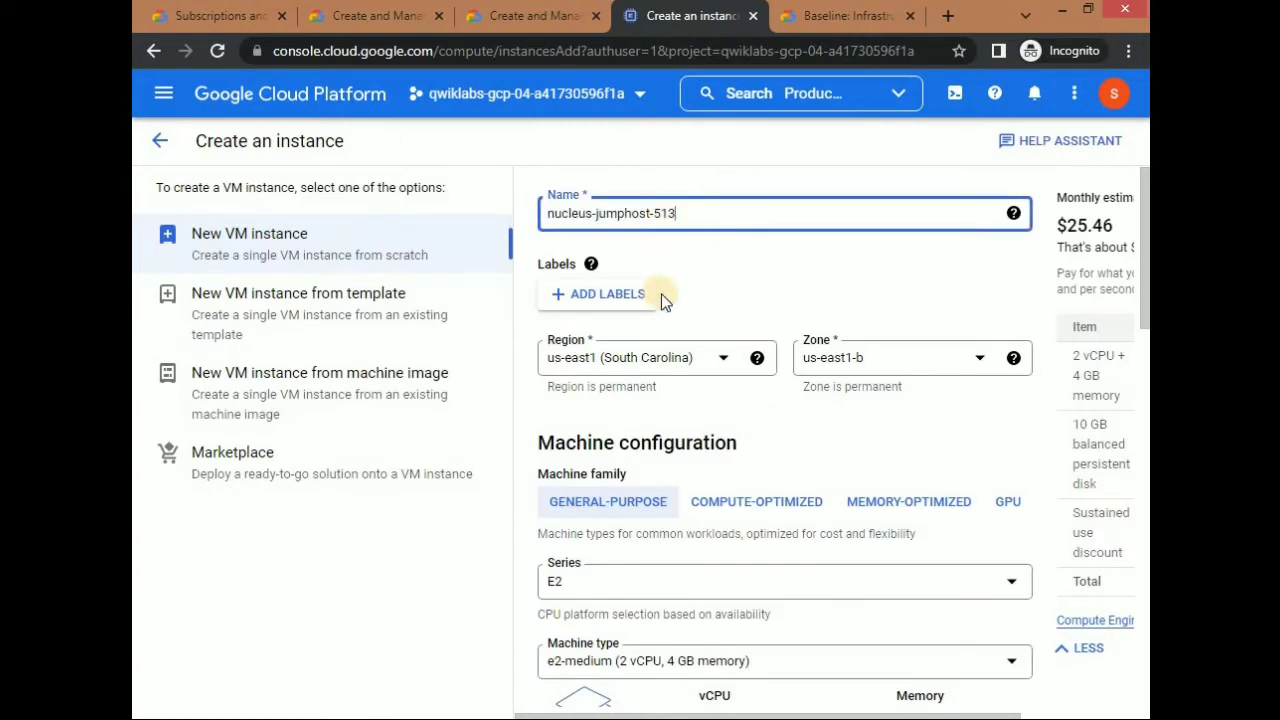
Set the new instance's machine series to N1 and its machine type to f1-micro.
scroll(668, 330, down, 3)
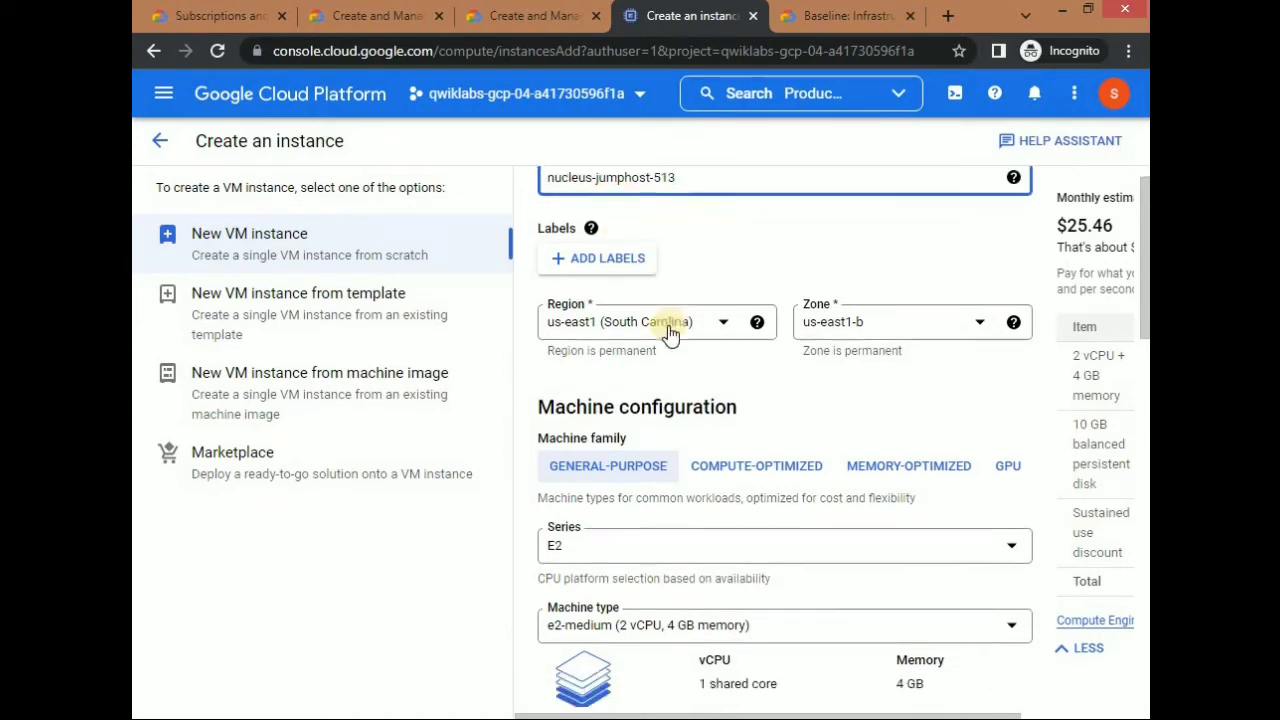
scroll(676, 360, down, 3)
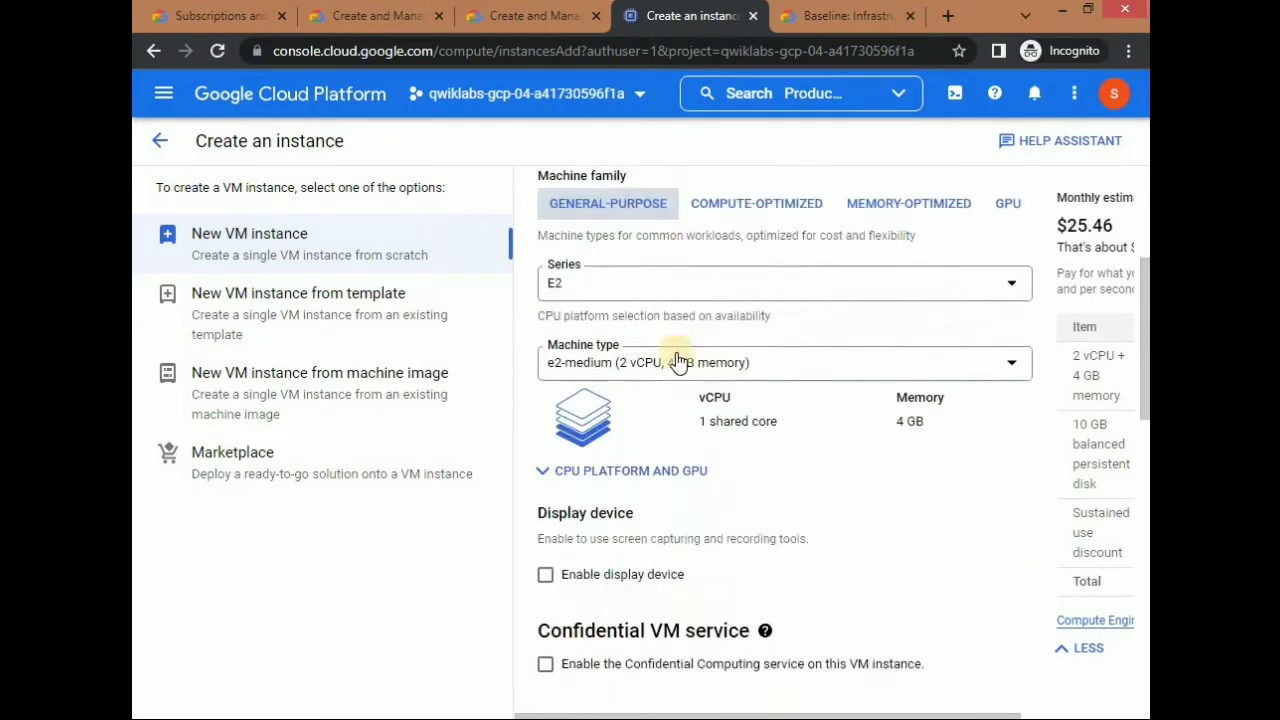
scroll(676, 360, up, 1)
scroll(676, 355, up, 3)
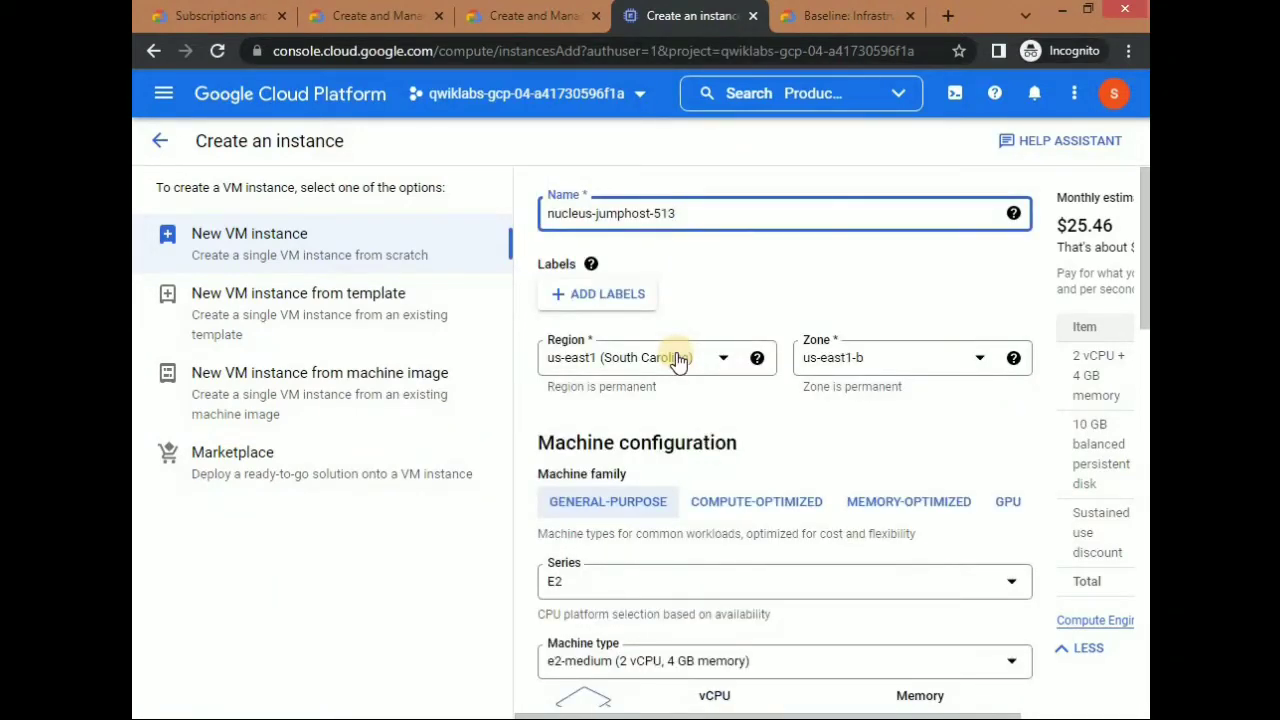
scroll(680, 365, down, 2)
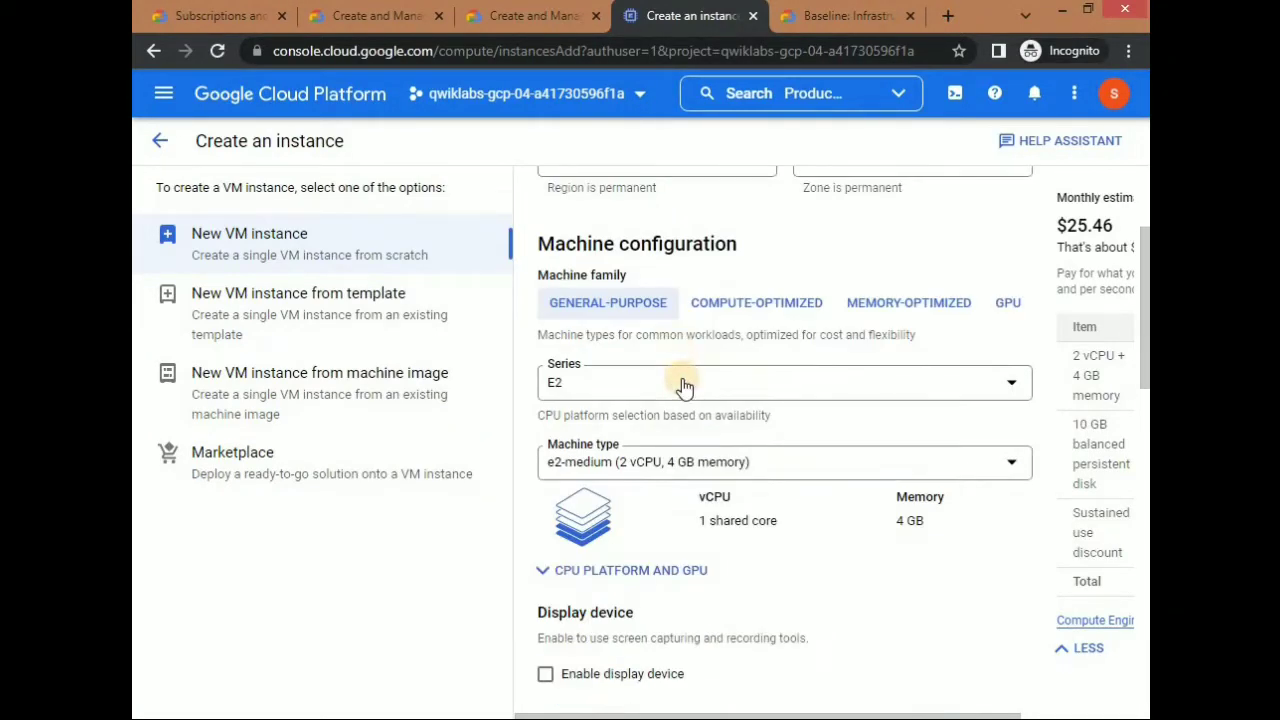
click(683, 387)
scroll(663, 520, down, 1)
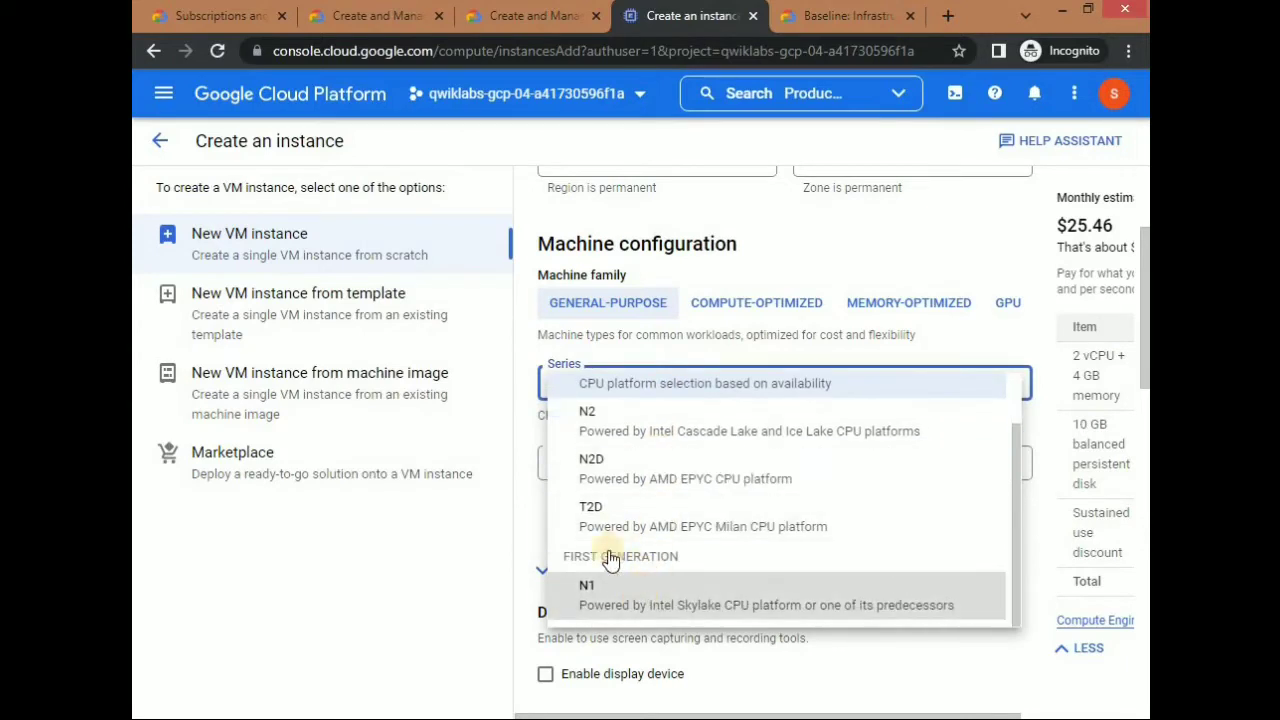
click(605, 590)
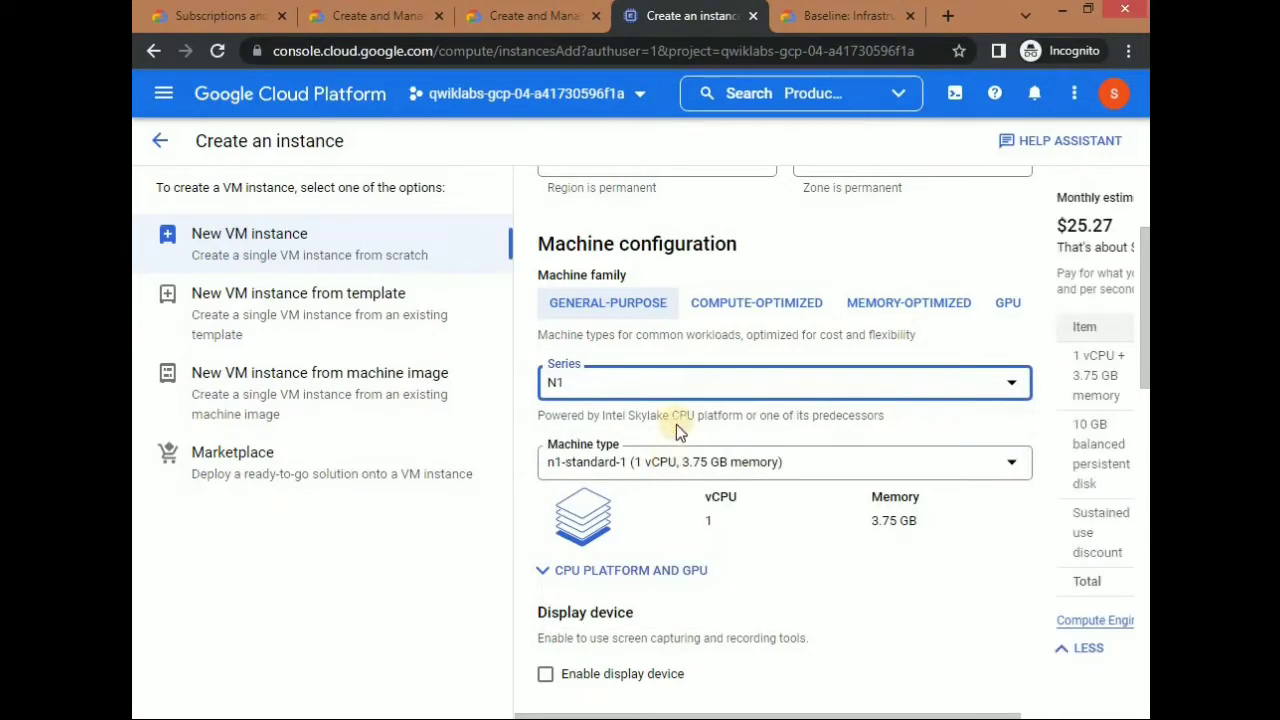
click(692, 450)
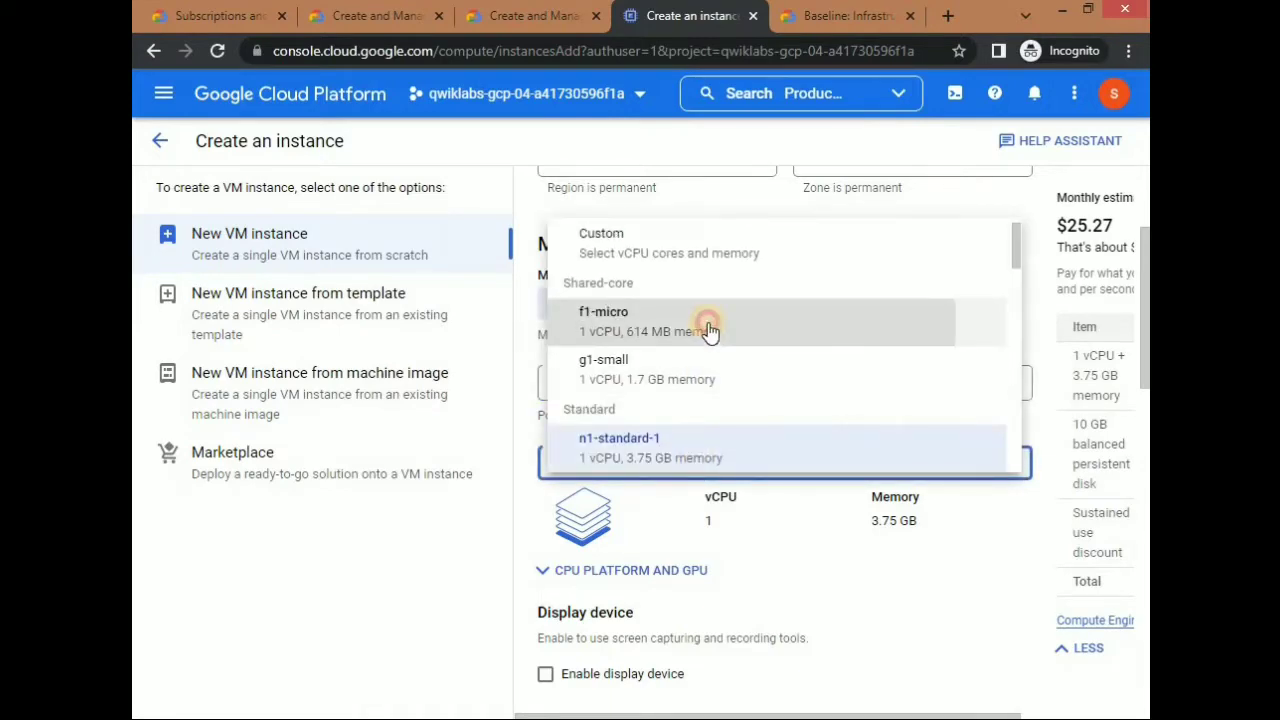
click(706, 330)
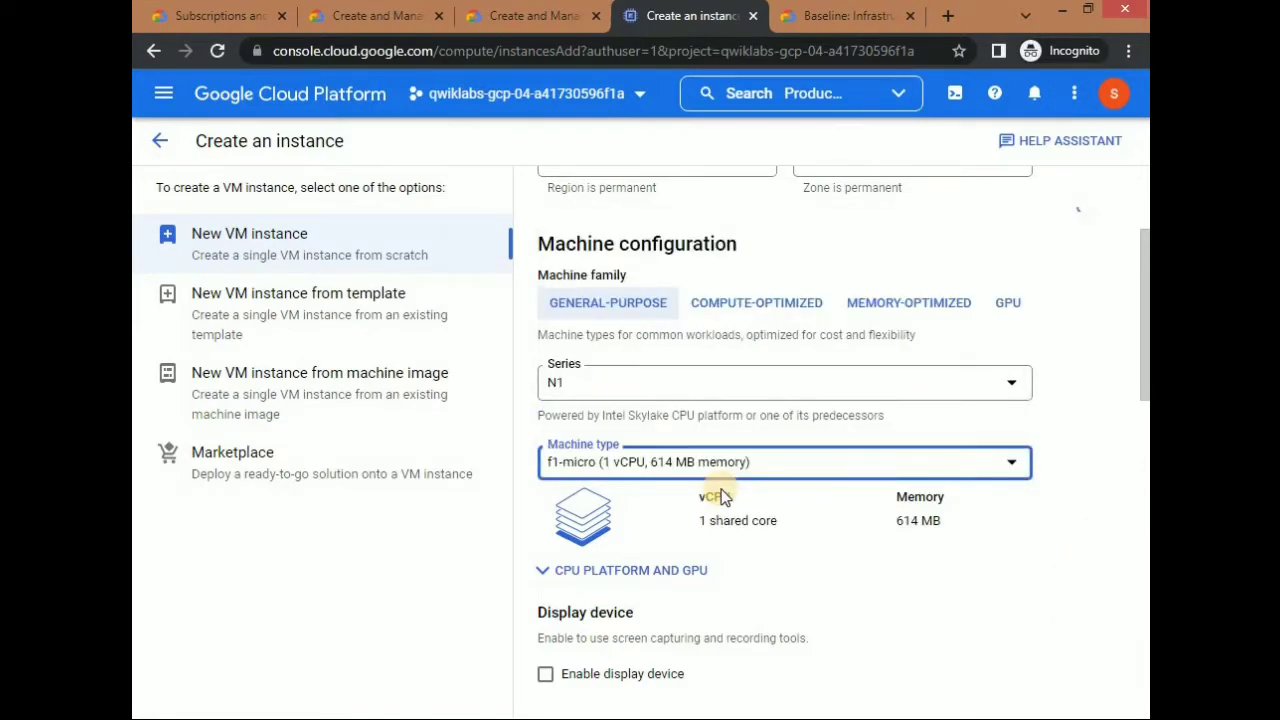
Keep the default Debian boot disk and remaining settings, and create the instance.
scroll(721, 489, down, 4)
scroll(719, 492, down, 6)
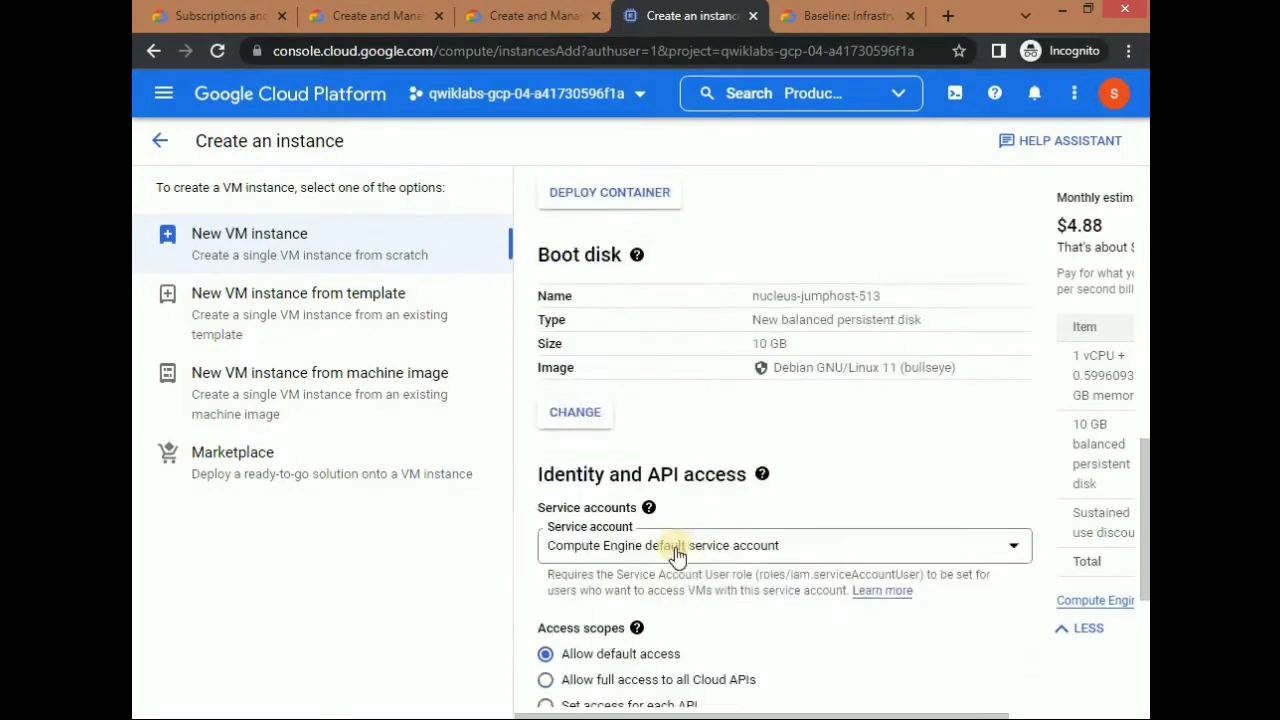
click(597, 703)
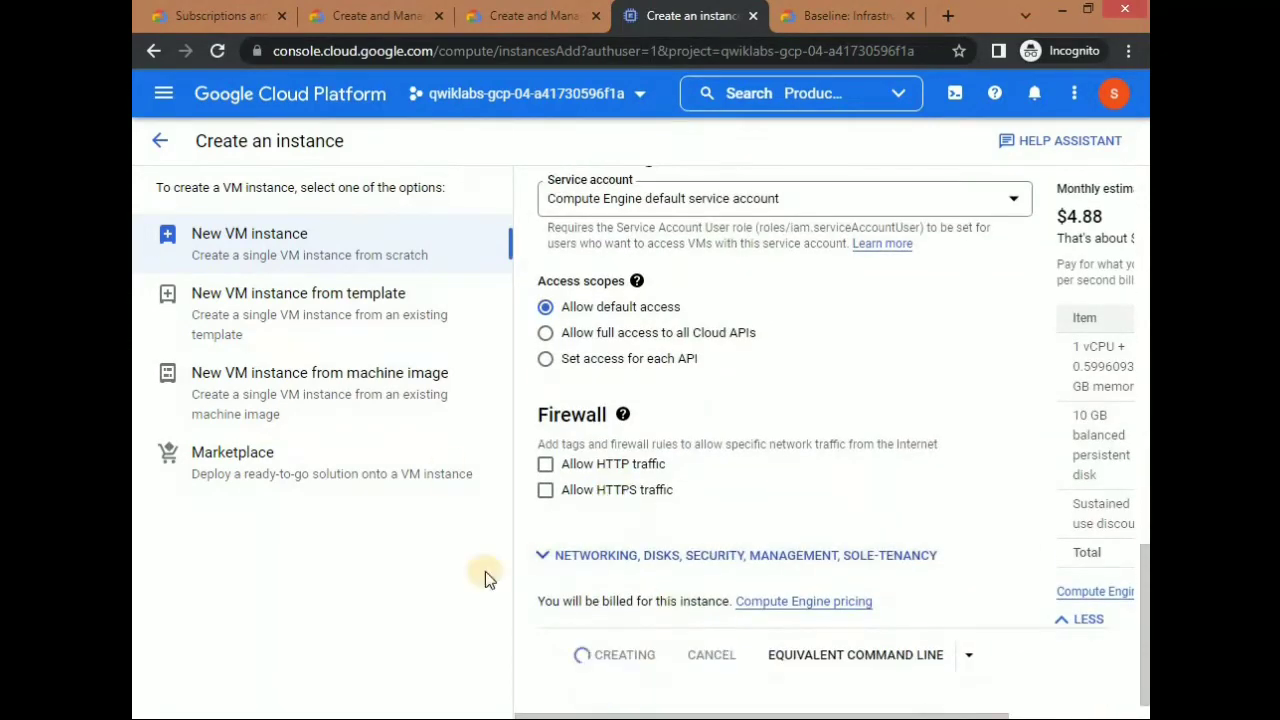
Return to the lab instructions and check the progress of the project jumphost instance objective.
click(558, 15)
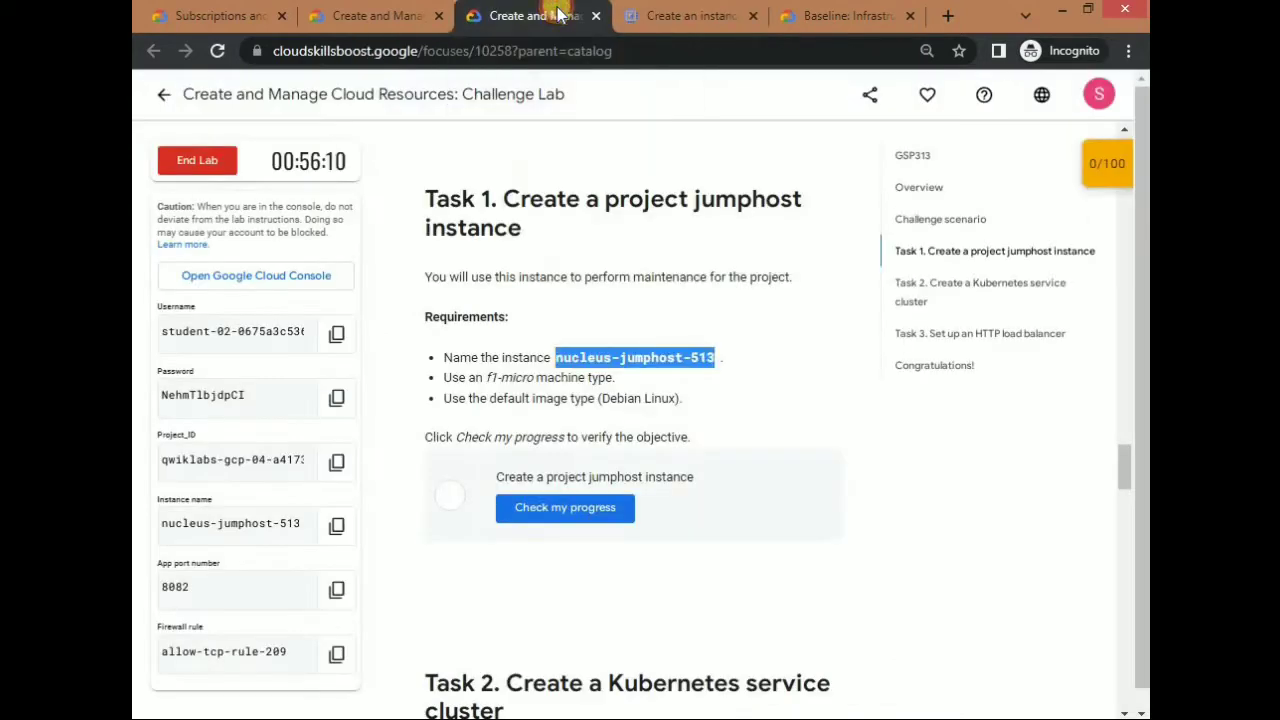
click(733, 360)
click(657, 15)
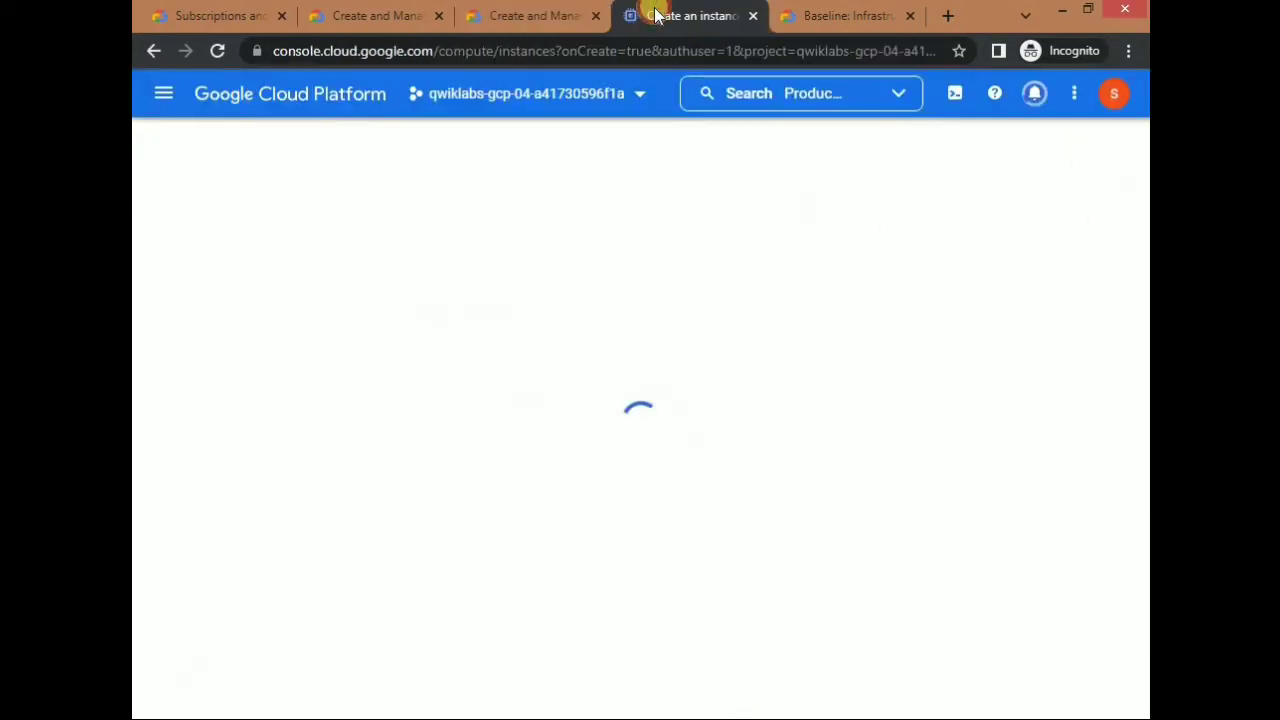
click(557, 15)
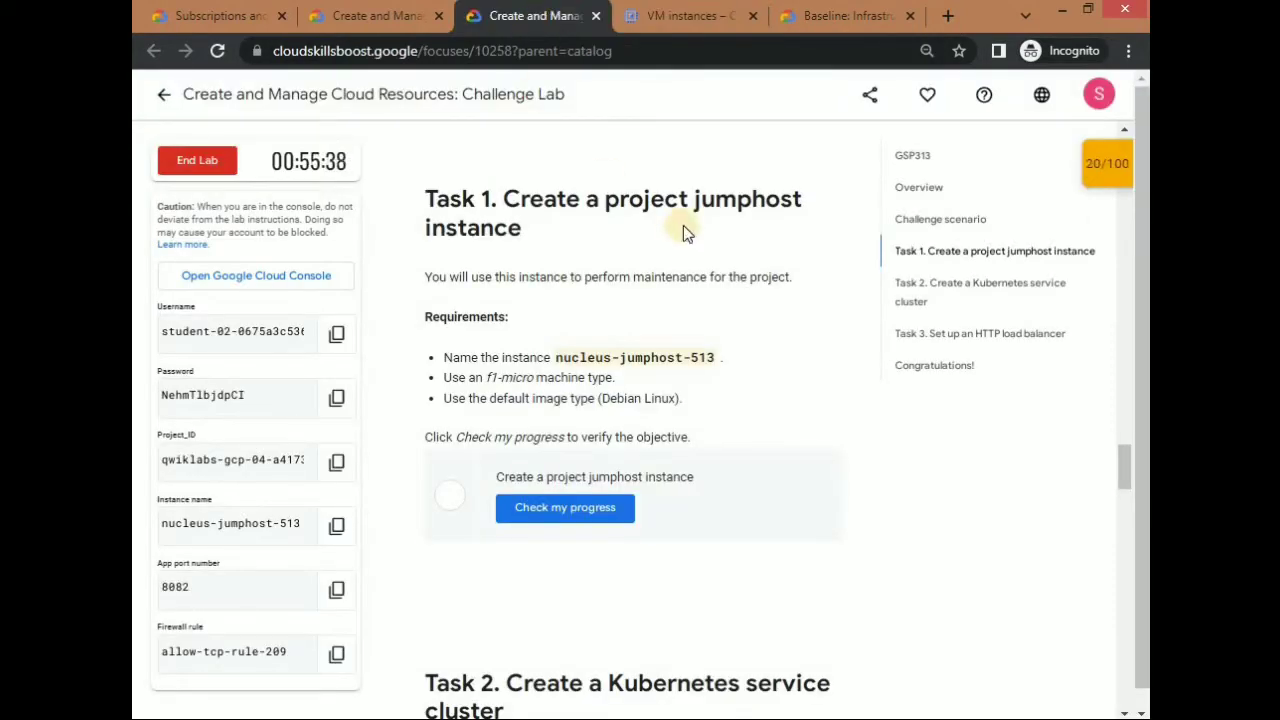
scroll(600, 280, down, 2)
click(568, 302)
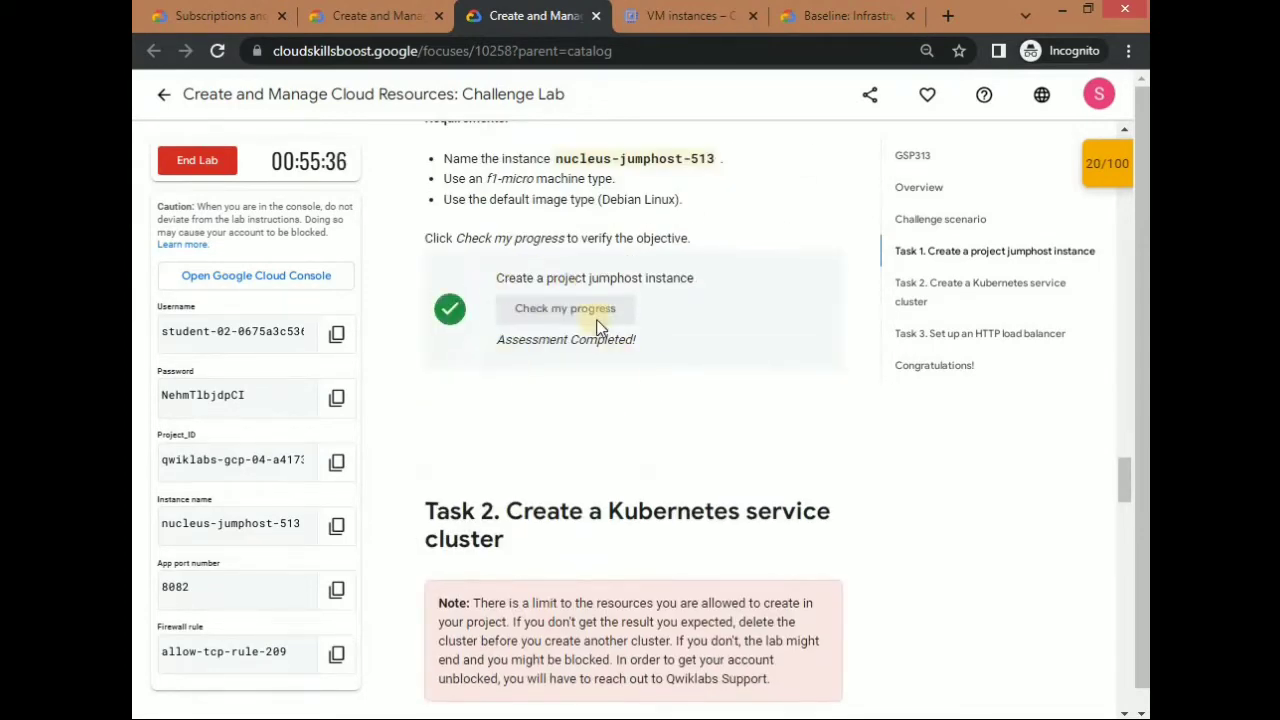
Read the Task 2 requirements for the Kubernetes service cluster and look over the VM instances list.
scroll(670, 400, down, 3)
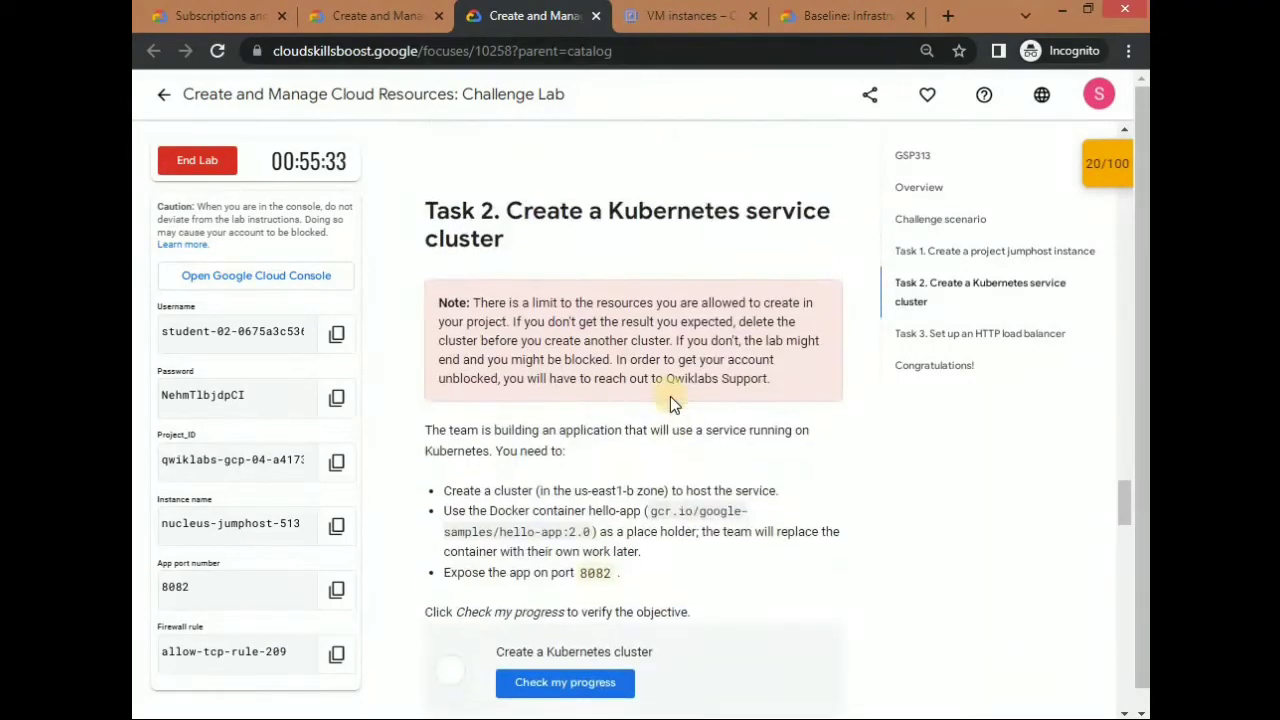
scroll(670, 396, down, 1)
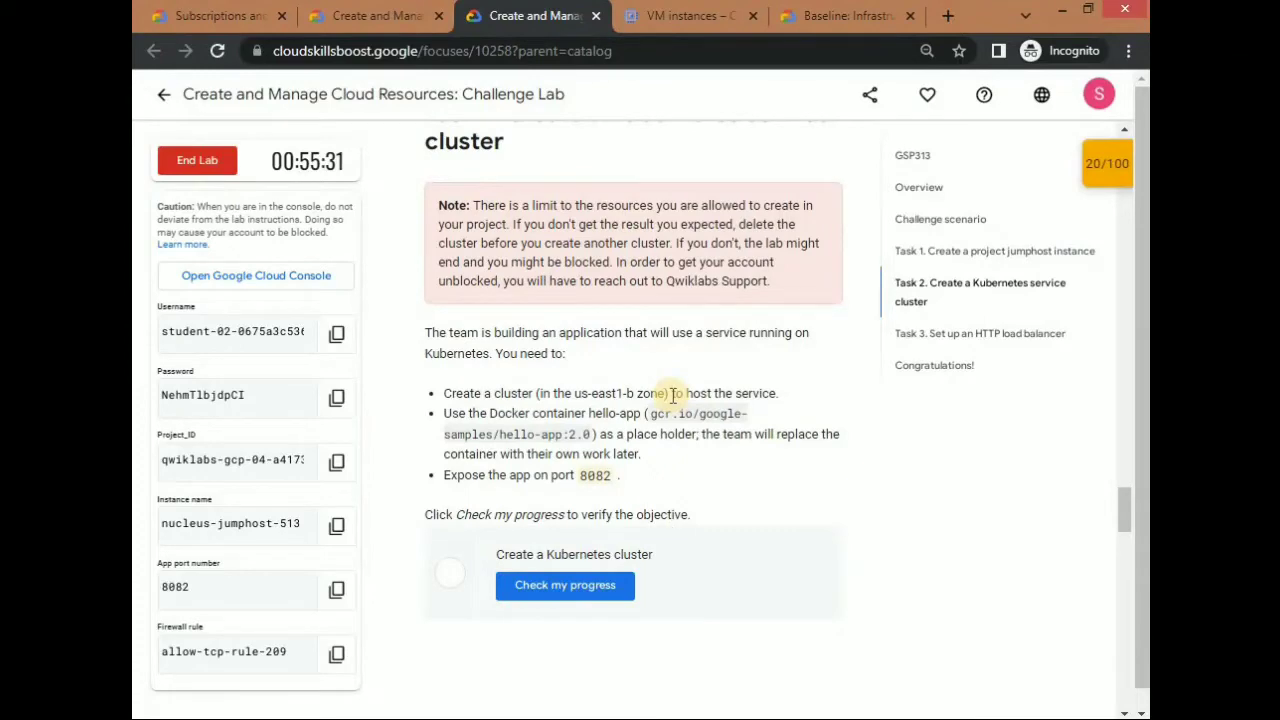
click(685, 16)
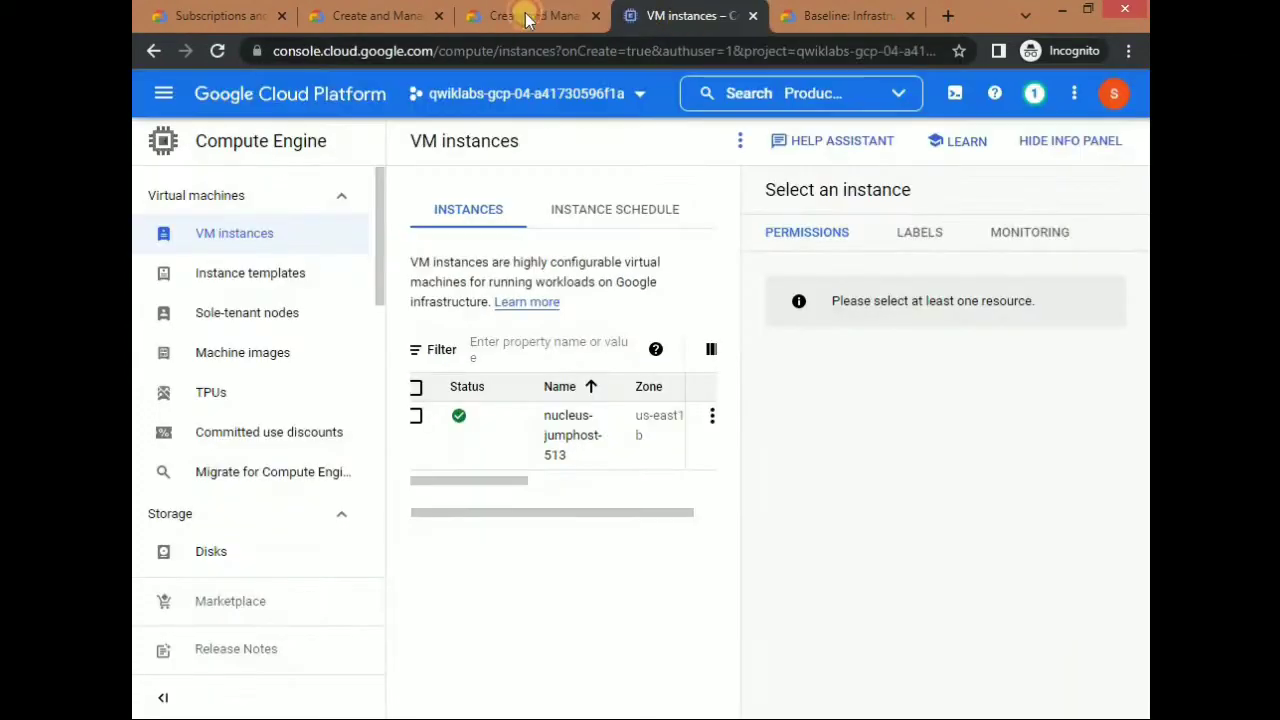
click(510, 16)
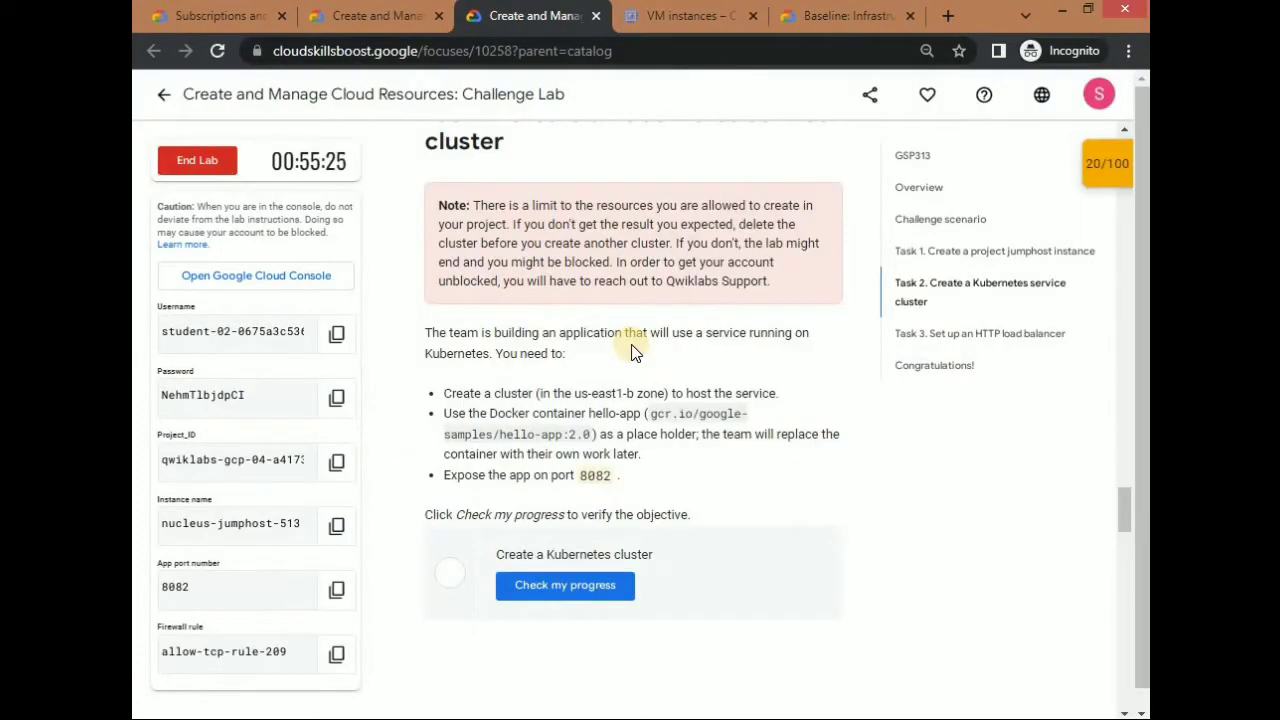
scroll(640, 355, up, 2)
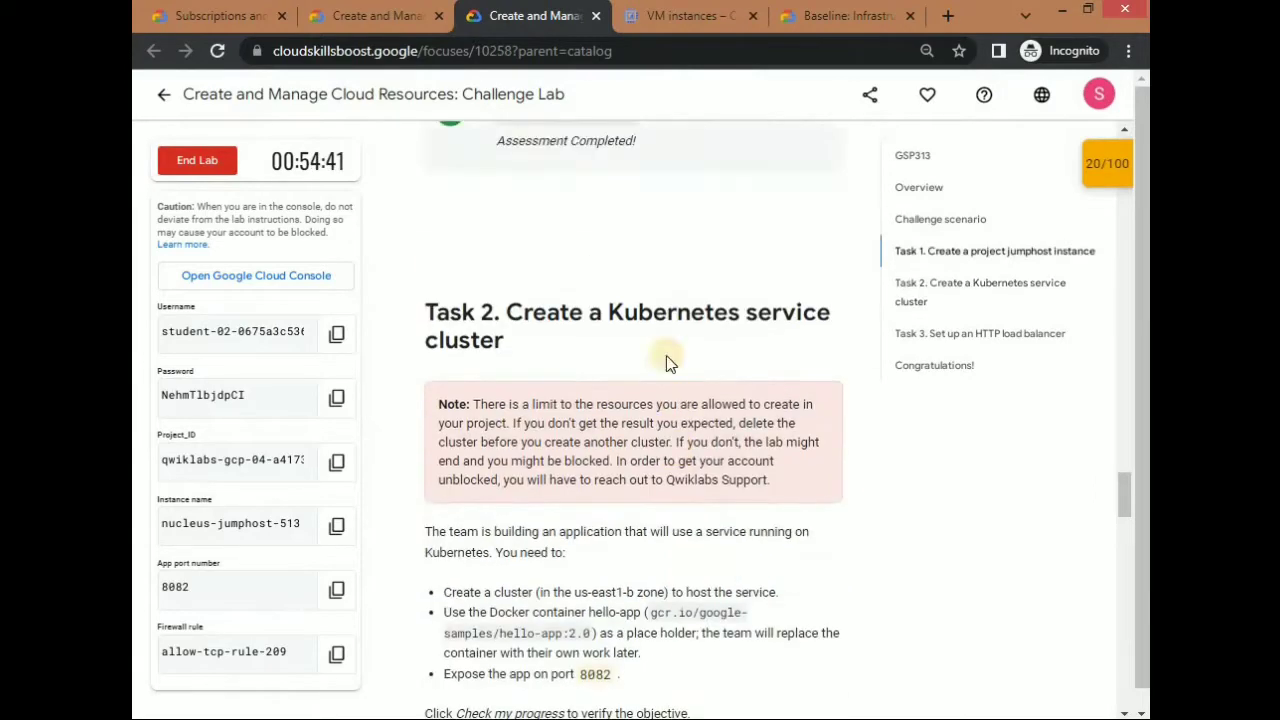
Activate Cloud Shell from the VM instances page and hide the info panel.
click(688, 24)
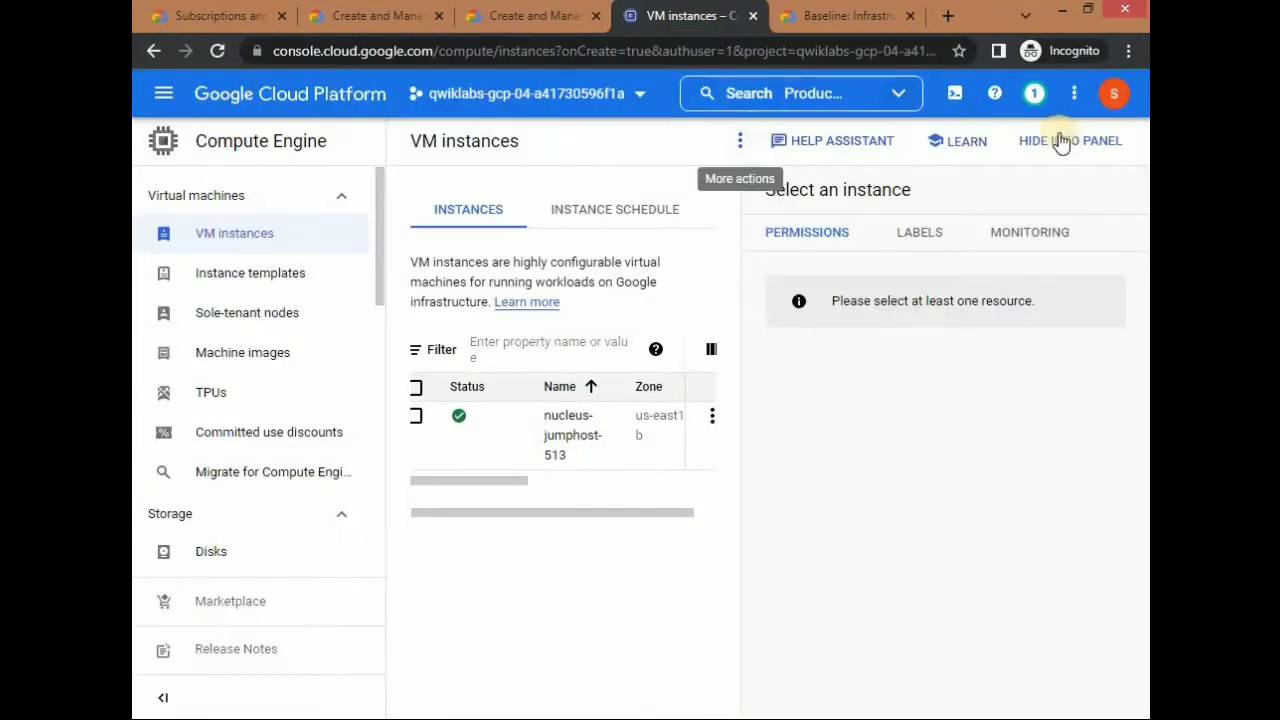
click(963, 93)
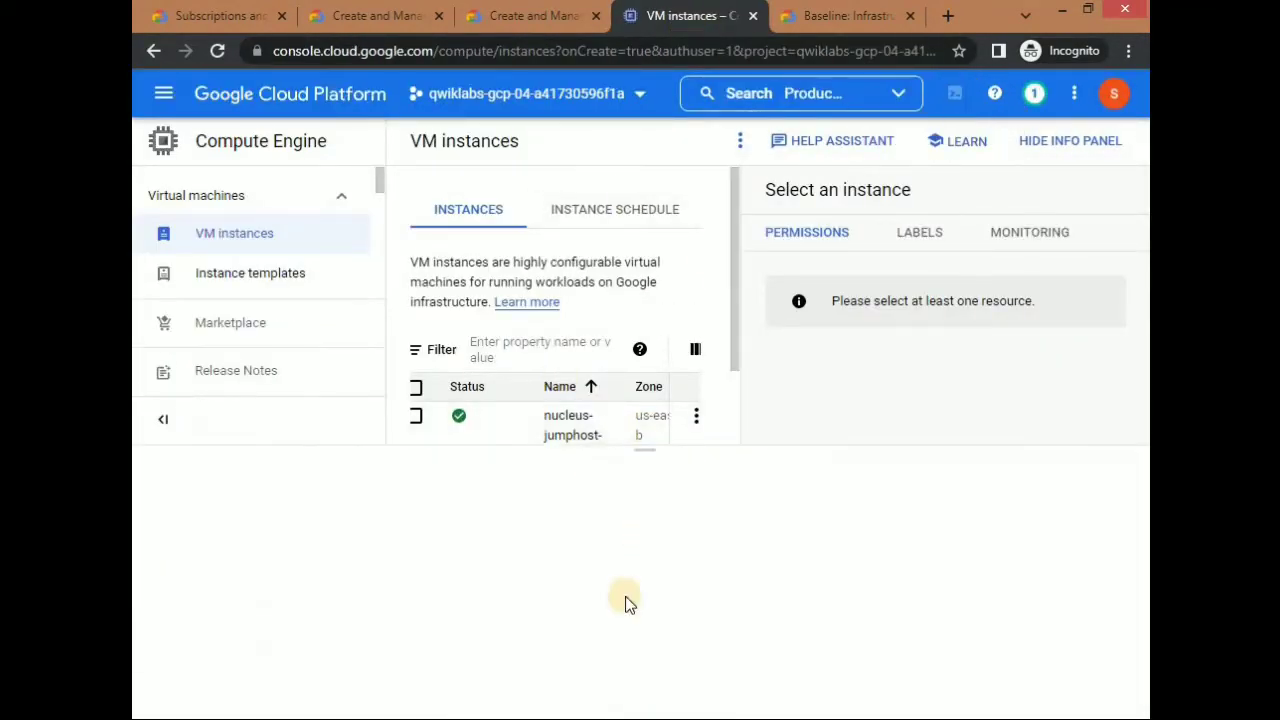
click(1072, 143)
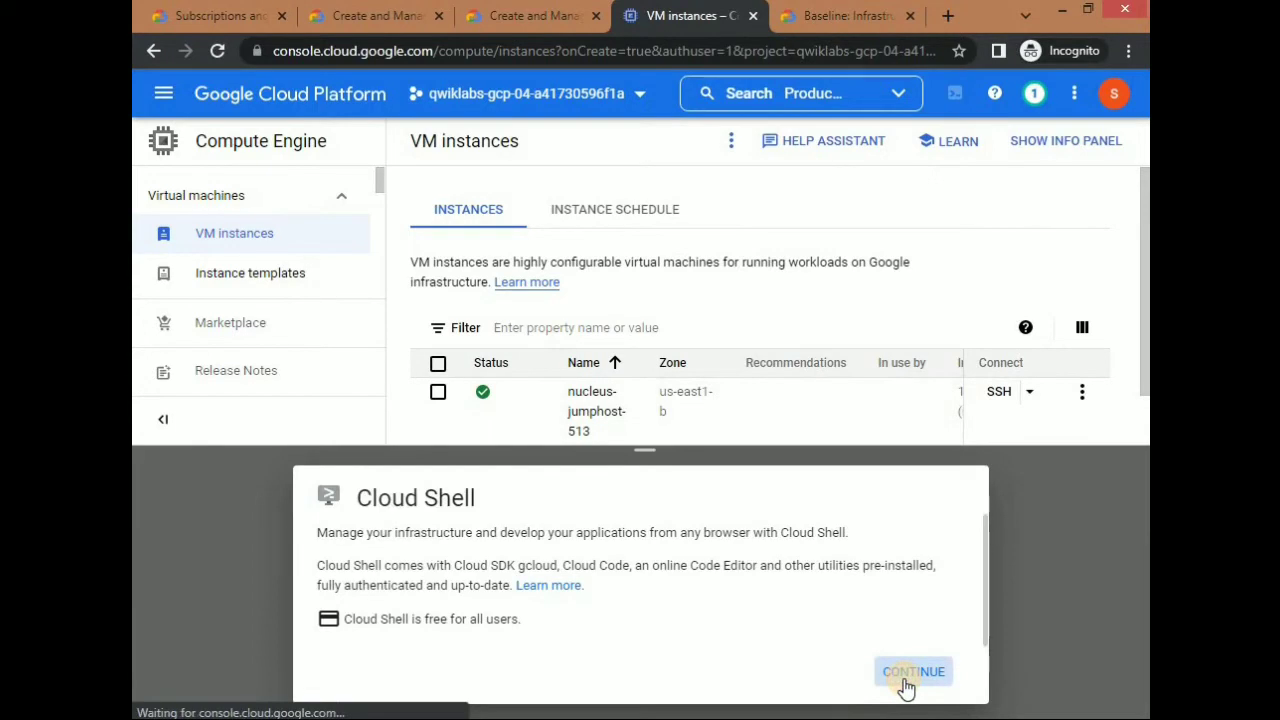
click(906, 684)
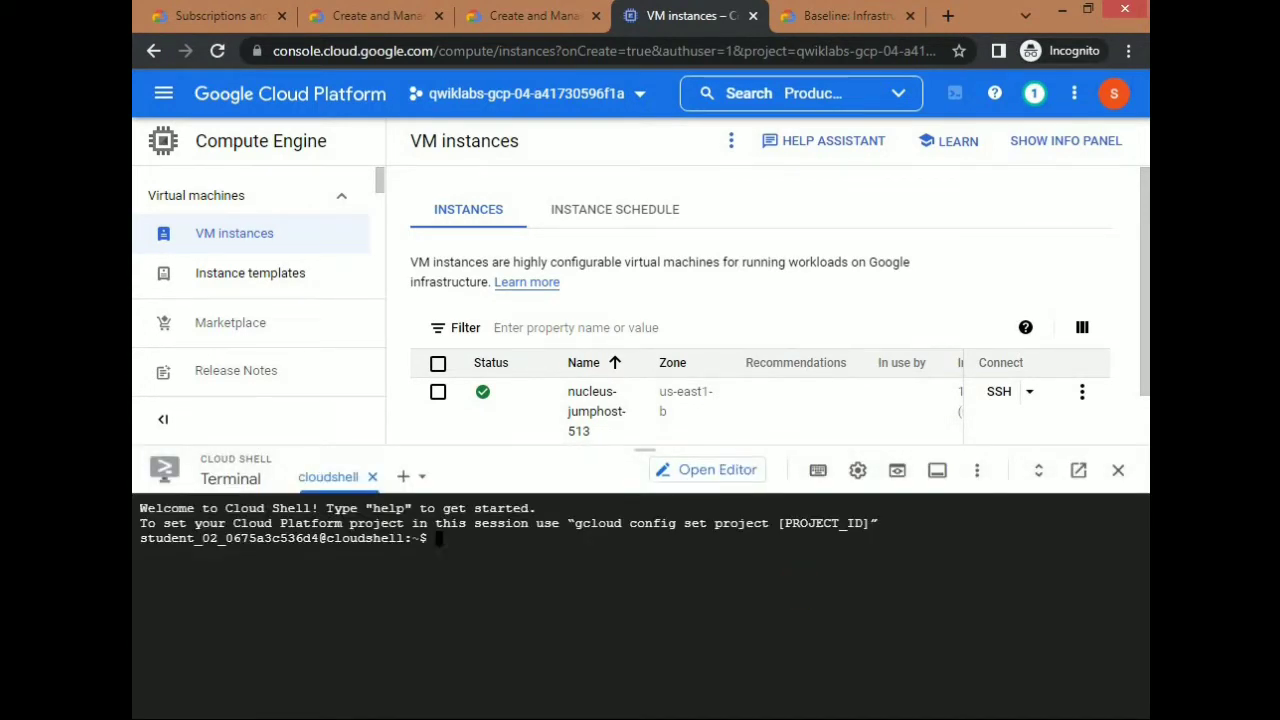
List the credentialed accounts with gcloud auth list and the configured project with gcloud config list project.
text(gcloud auth l)
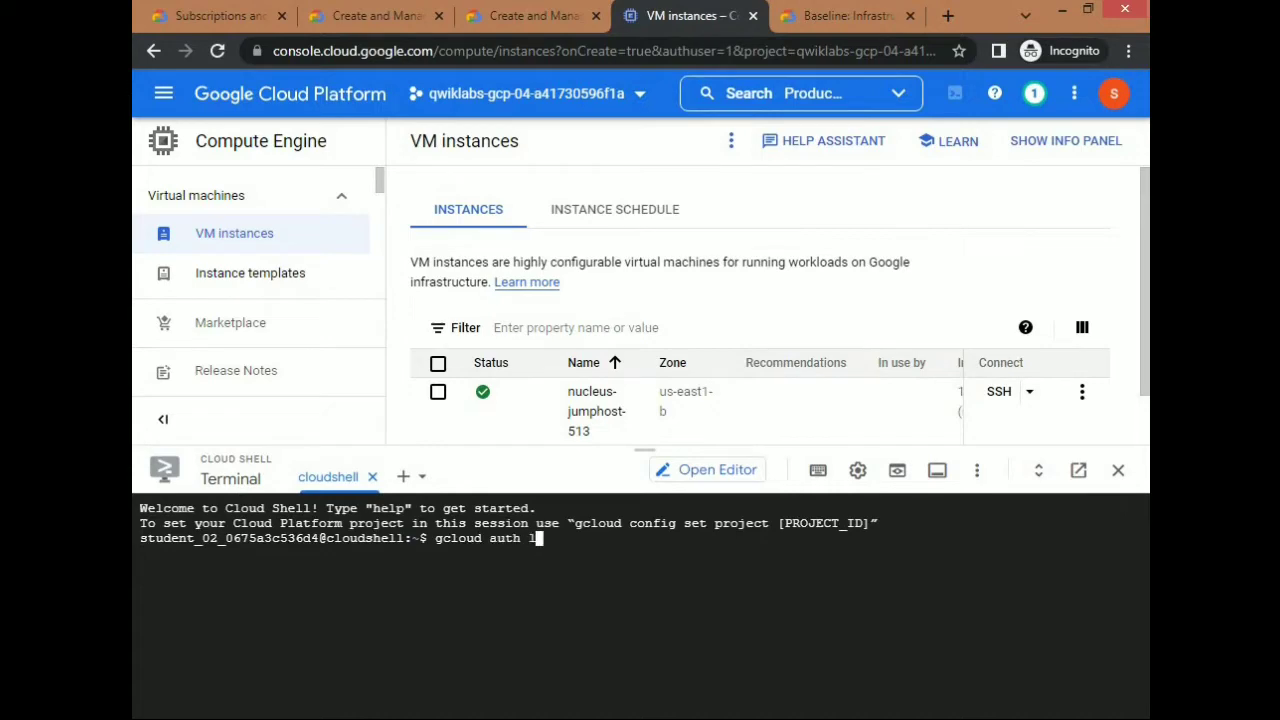
text(ist)
click(808, 656)
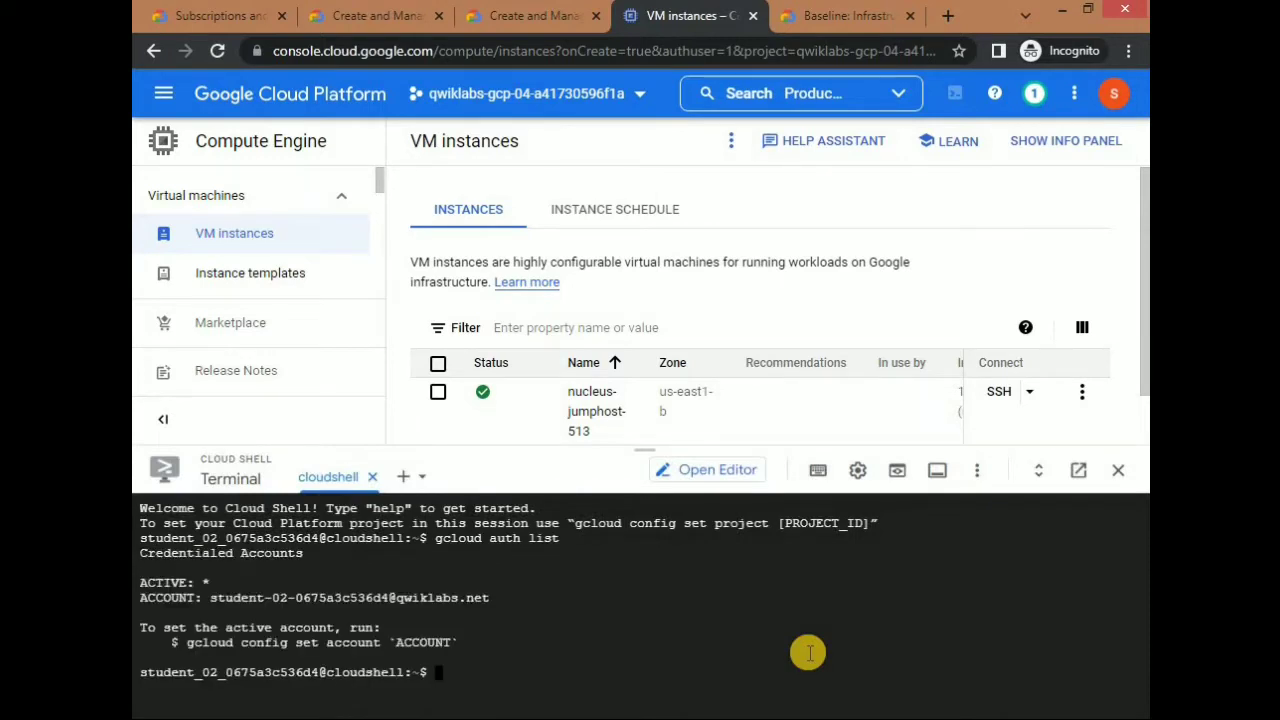
text(cloud )
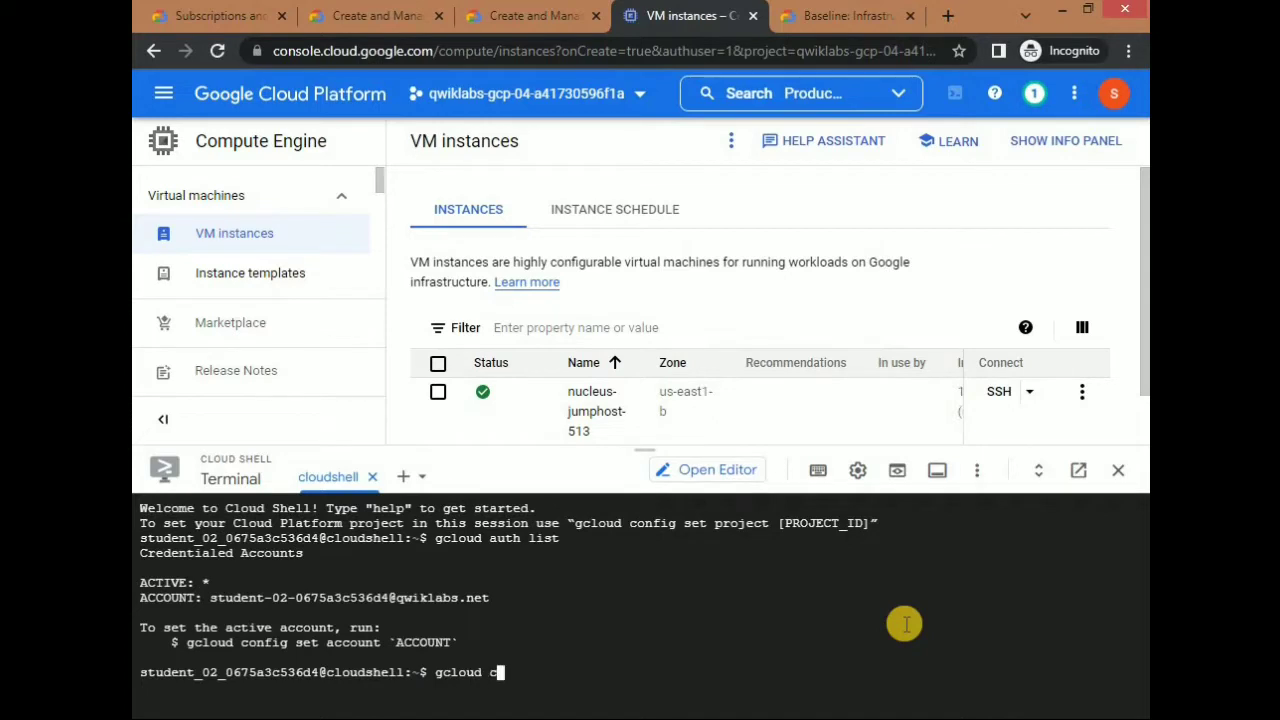
text(config list project)
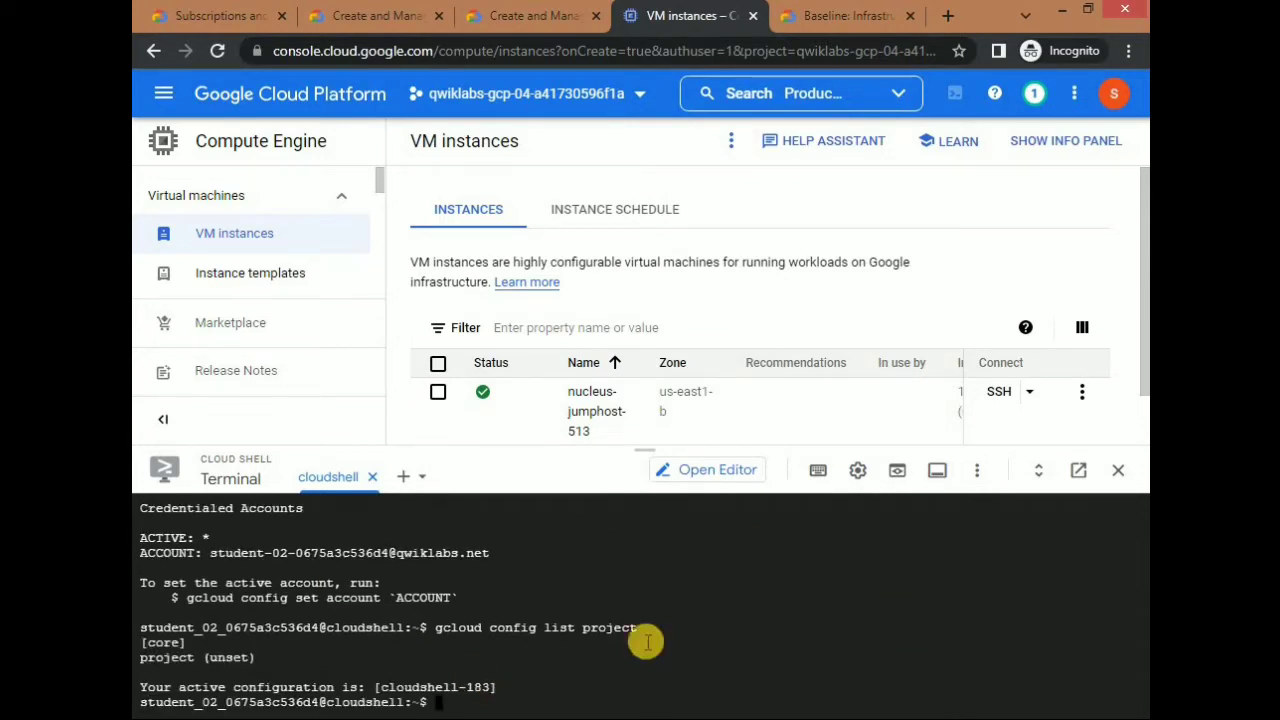
Try to set the default compute zone to us-east1-b with the gcloud config command copied from the Notepad notes.
key(alt+Tab)
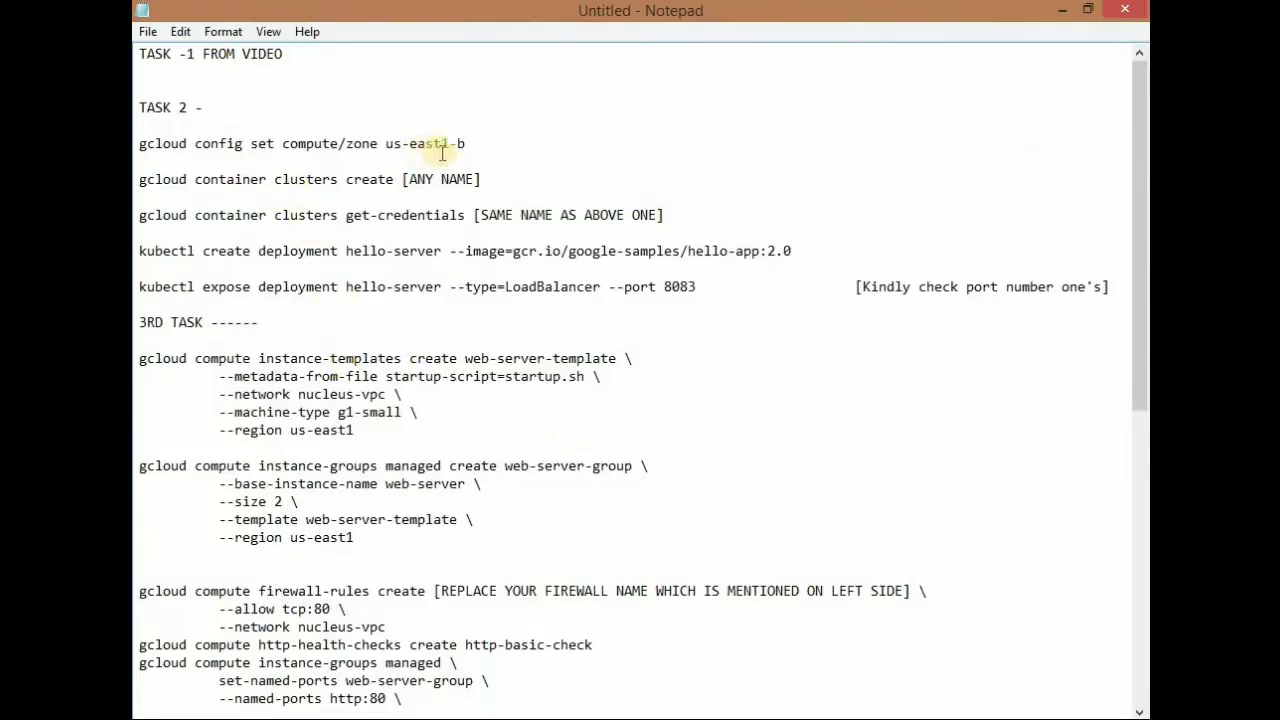
drag(466, 143, 140, 143)
key(ctrl+c)
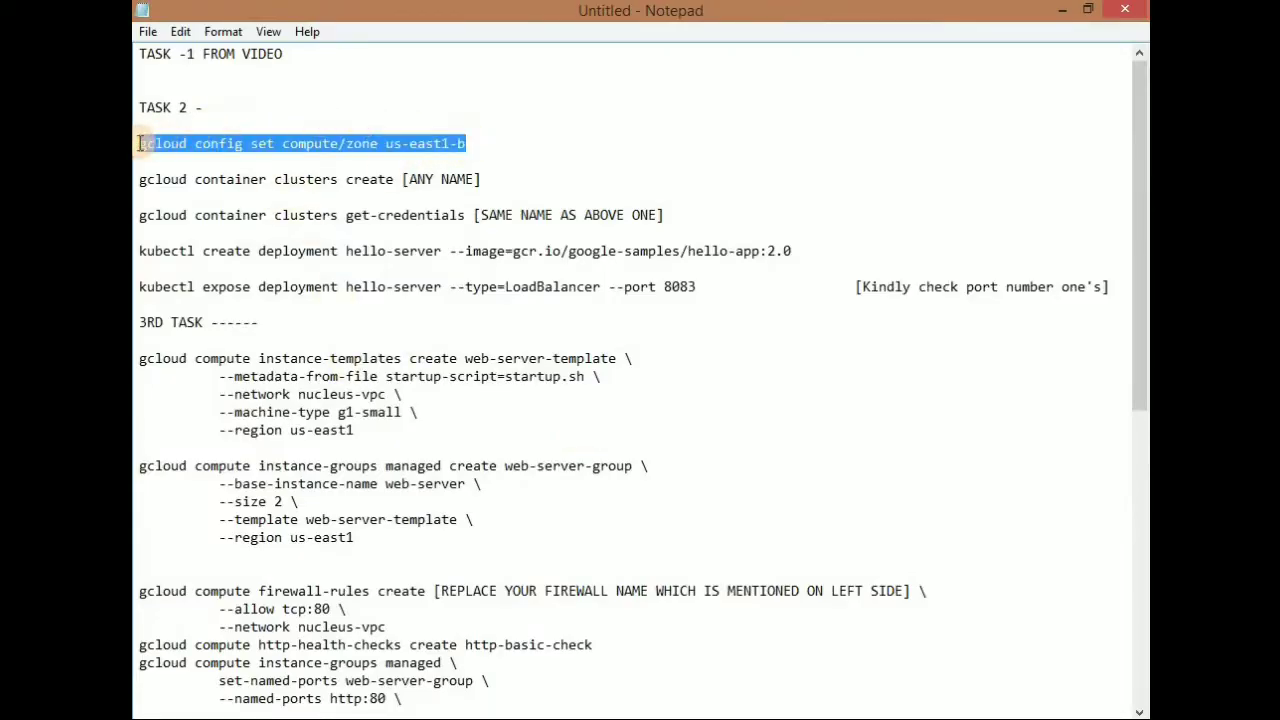
key(alt+Tab)
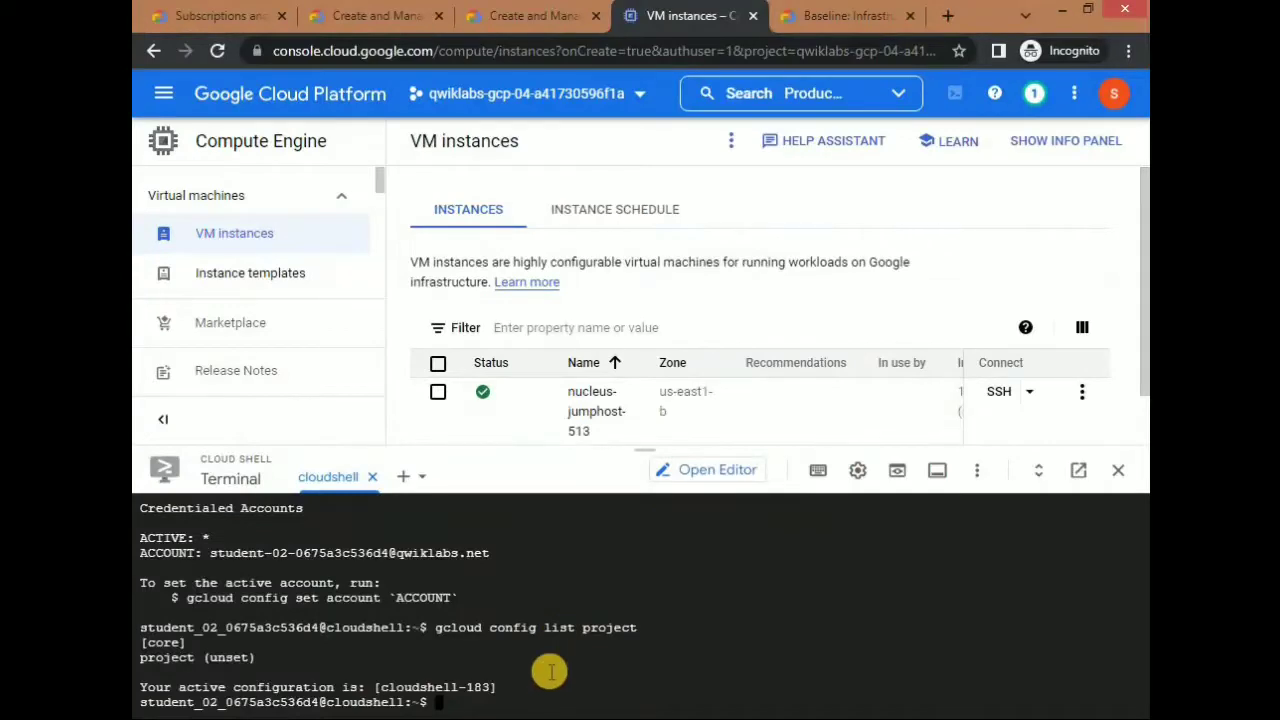
key(ctrl+v)
key(Return)
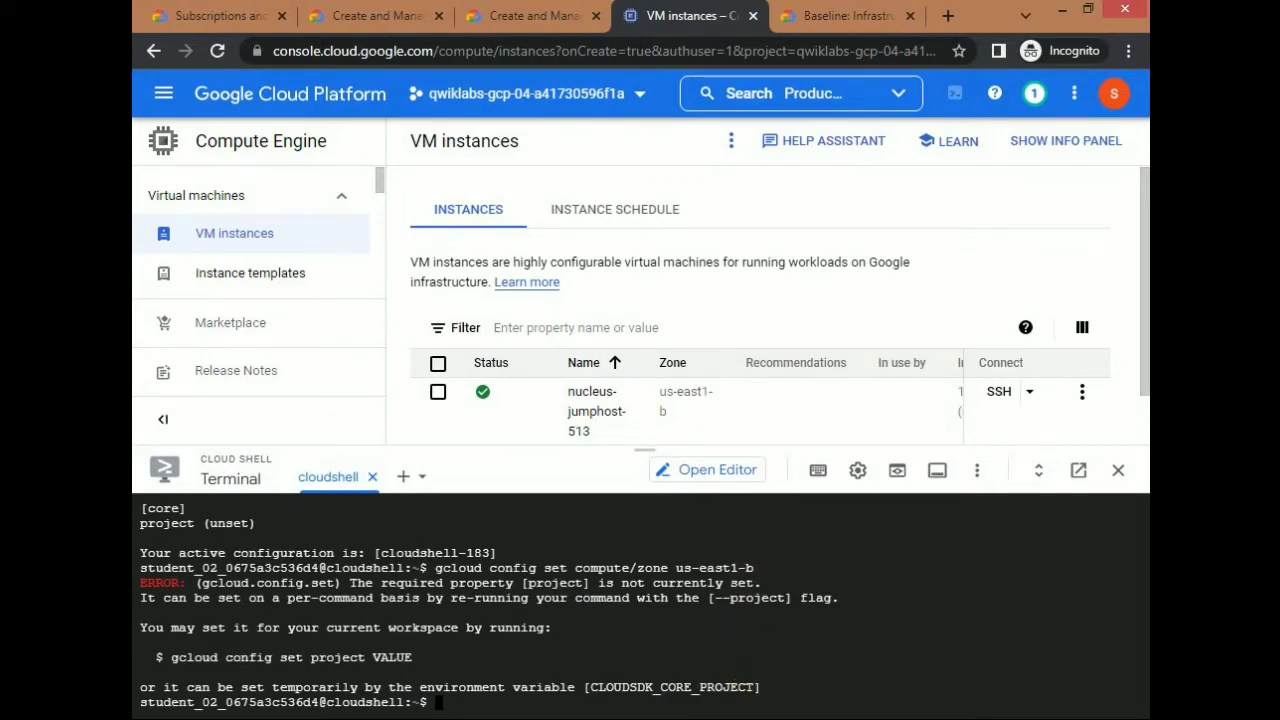
Create a Kubernetes cluster named smeet in Cloud Shell using the gcloud container clusters create command from the Notepad notes.
key(alt+Tab)
drag(471, 180, 141, 182)
key(ctrl+c)
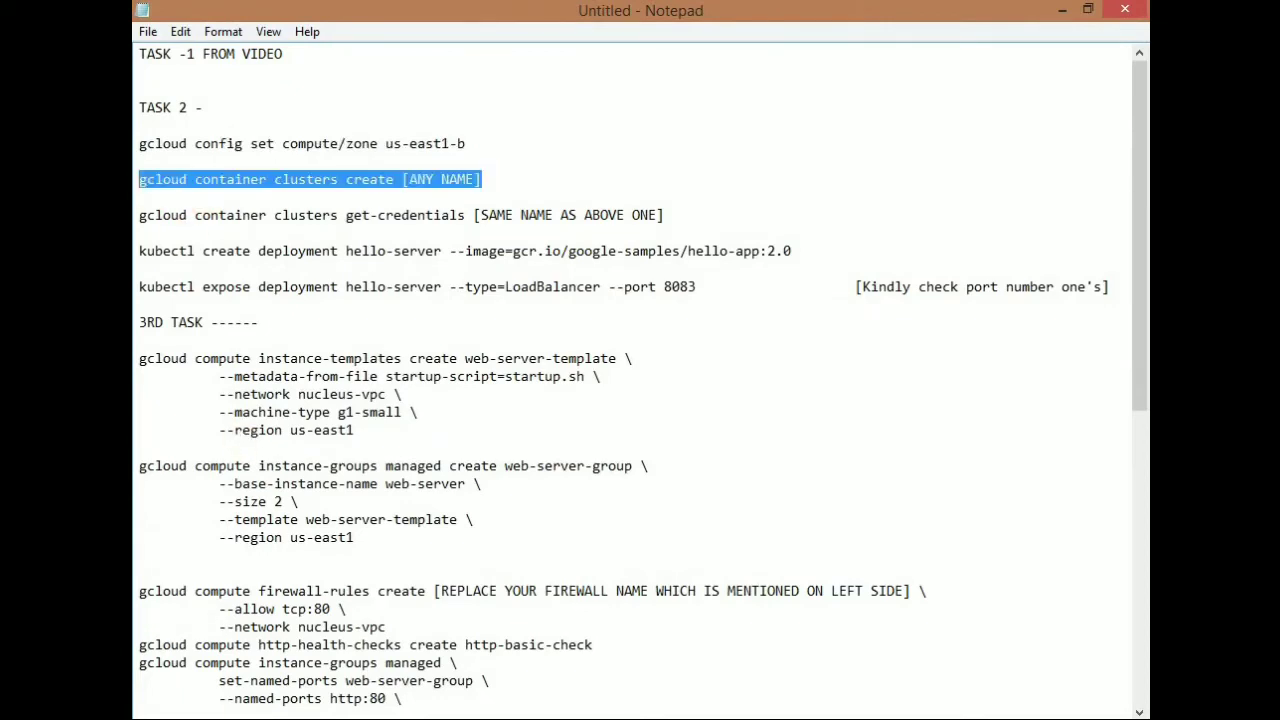
click(477, 718)
click(461, 597)
key(ctrl+v)
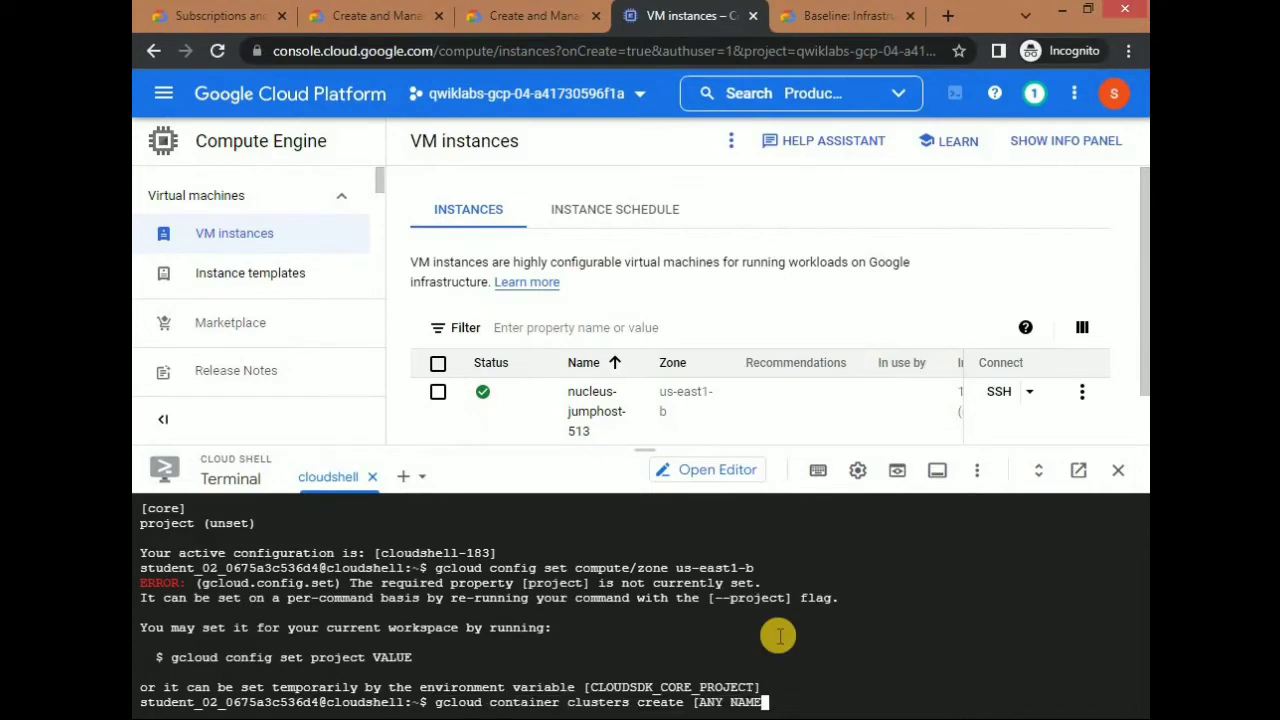
key(BackSpace)
key(BackSpace)
key(BackSpace)
key(BackSpace)
key(BackSpace)
key(BackSpace)
key(BackSpace)
key(BackSpace)
text(smee)
key(Return)
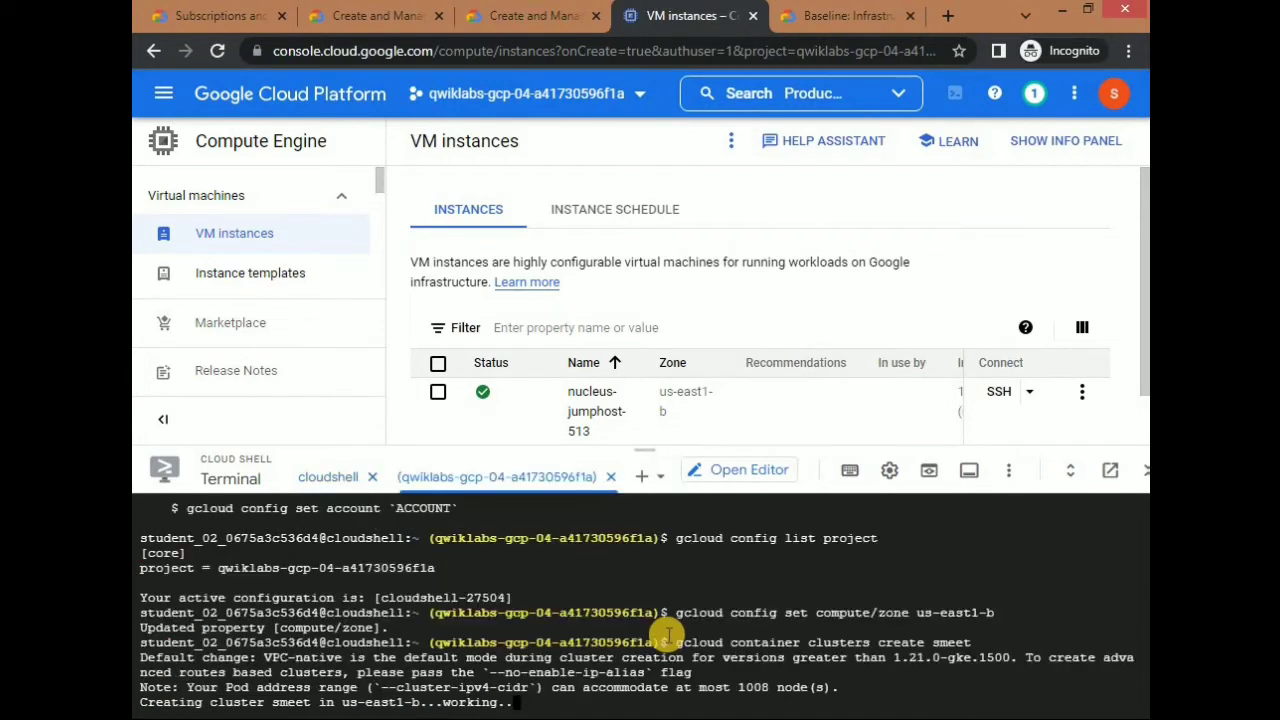
Fetch the credentials for cluster smeet in Cloud Shell, using the gcloud container clusters get-credentials command from the Notepad notes.
key(alt+Tab)
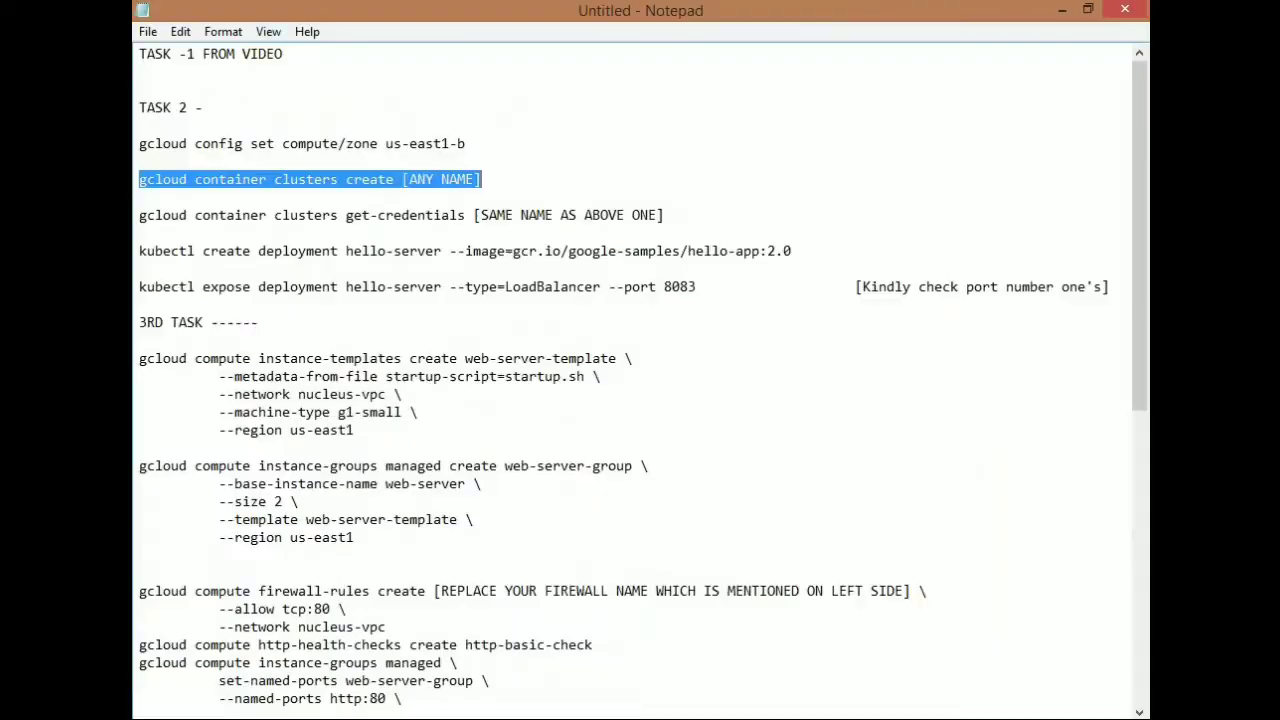
key(alt+Tab)
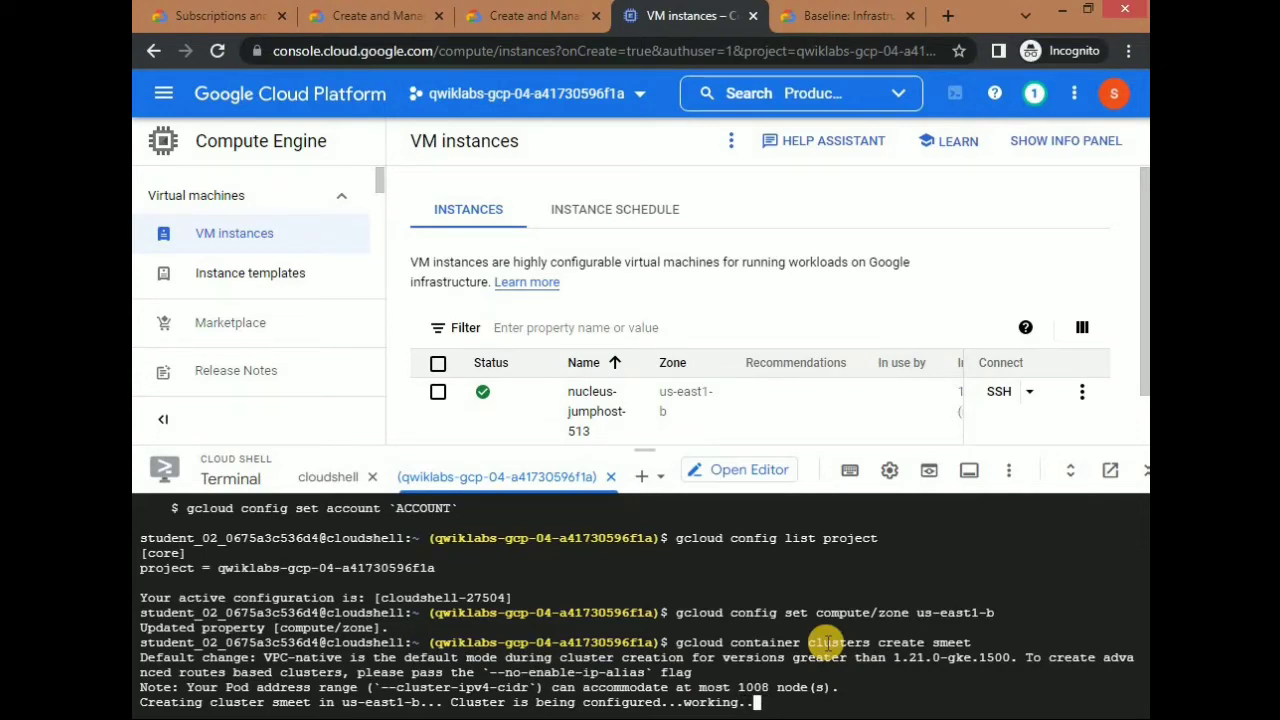
key(alt+Tab)
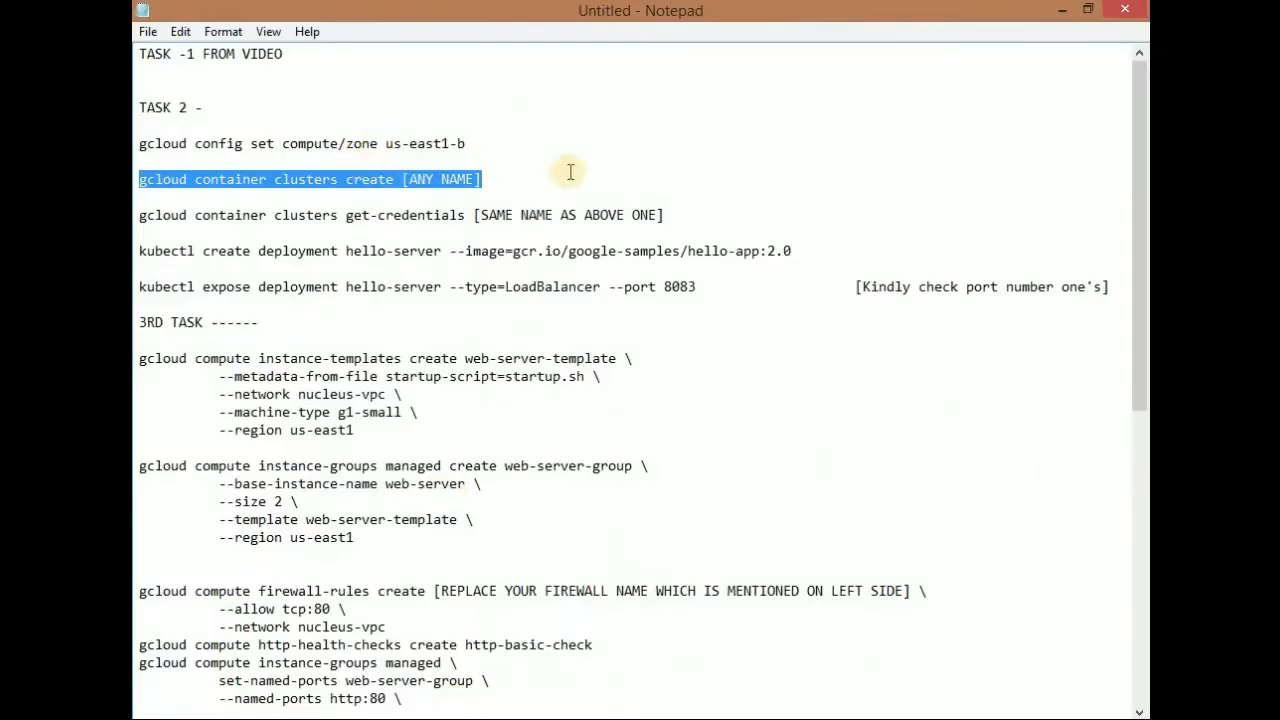
drag(663, 214, 135, 214)
key(ctrl+c)
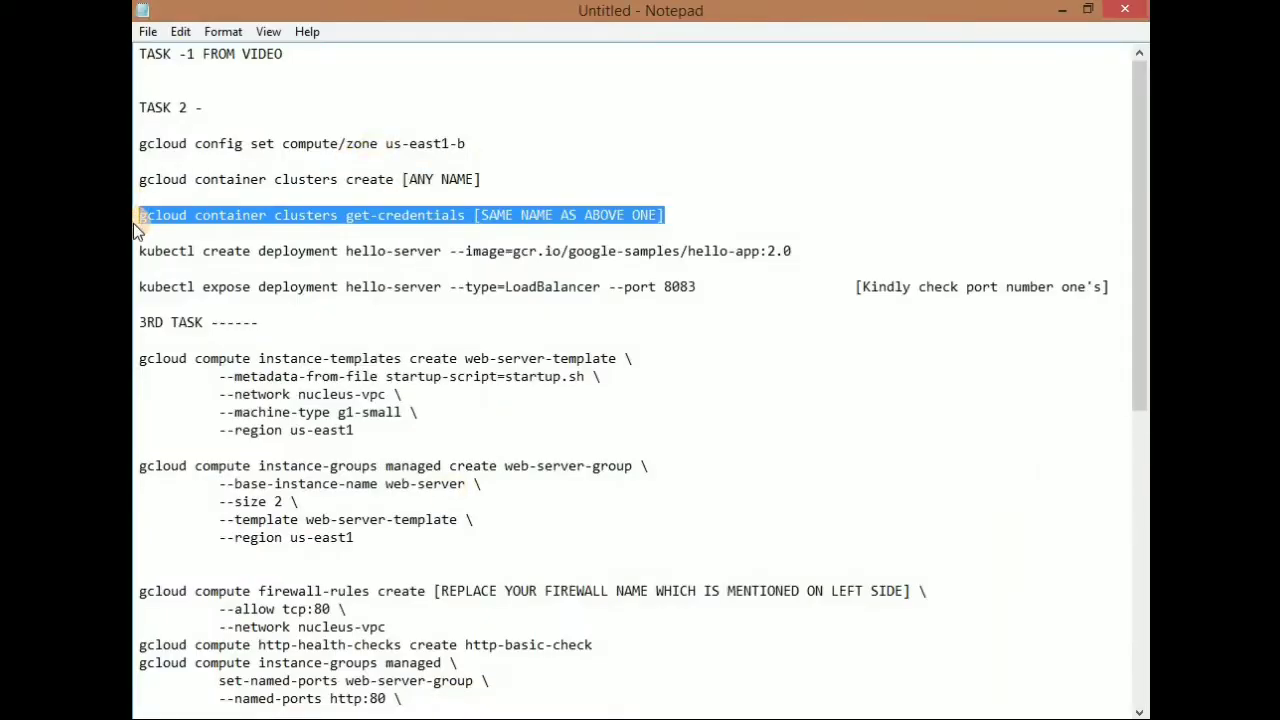
key(alt+Tab)
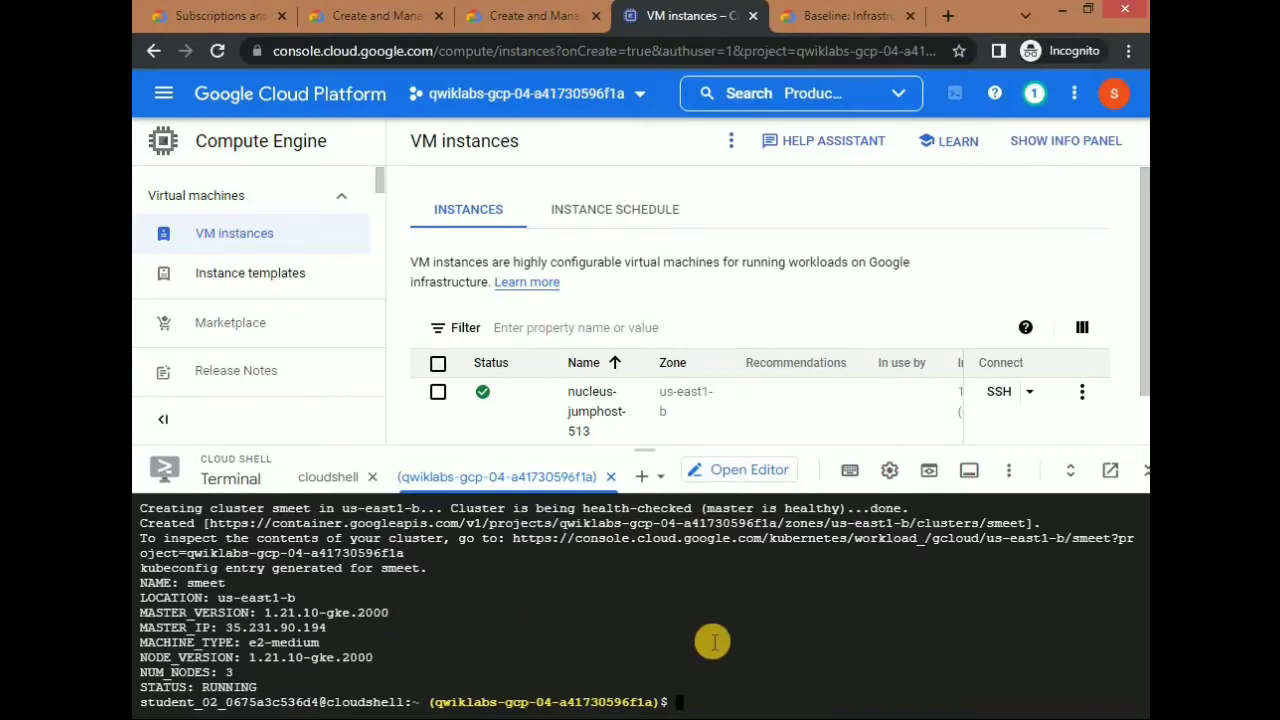
key(ctrl+v)
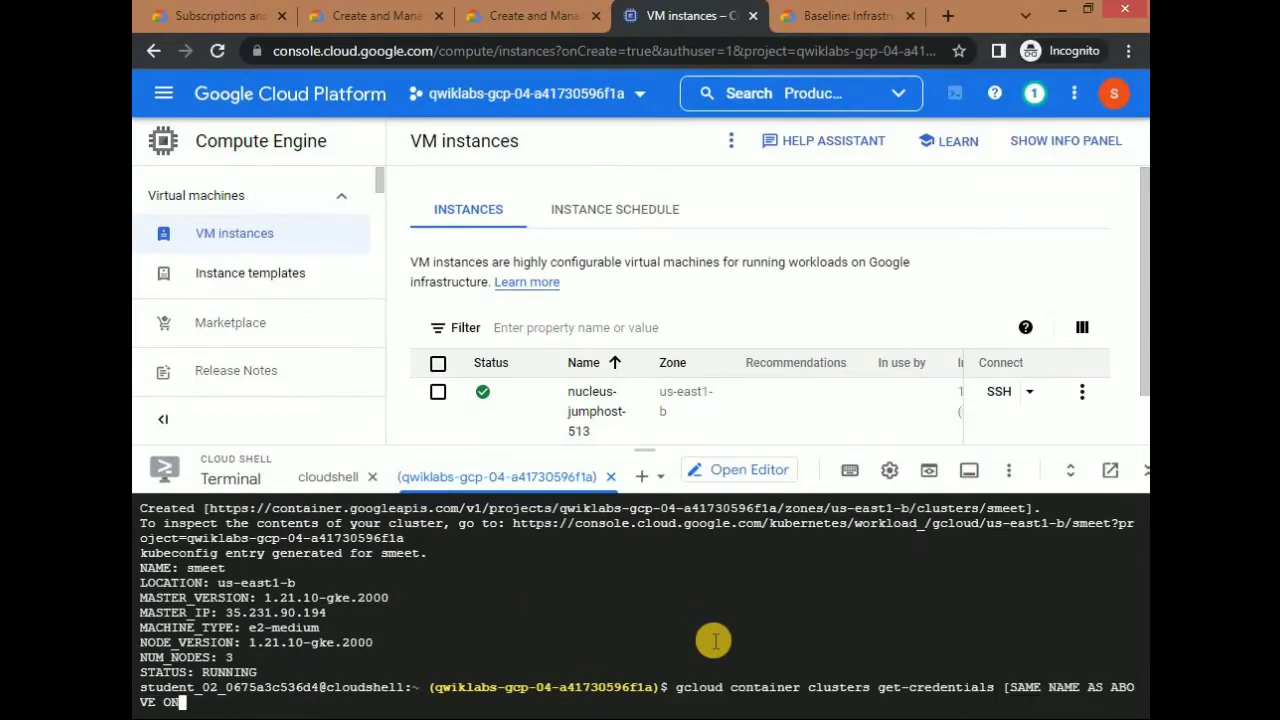
key(BackSpace)
key(BackSpace)
key(BackSpace)
key(BackSpace)
key(BackSpace)
key(BackSpace)
key(BackSpace)
key(BackSpace)
key(BackSpace)
key(BackSpace)
key(BackSpace)
key(BackSpace)
key(BackSpace)
key(BackSpace)
key(BackSpace)
key(BackSpace)
key(BackSpace)
key(BackSpace)
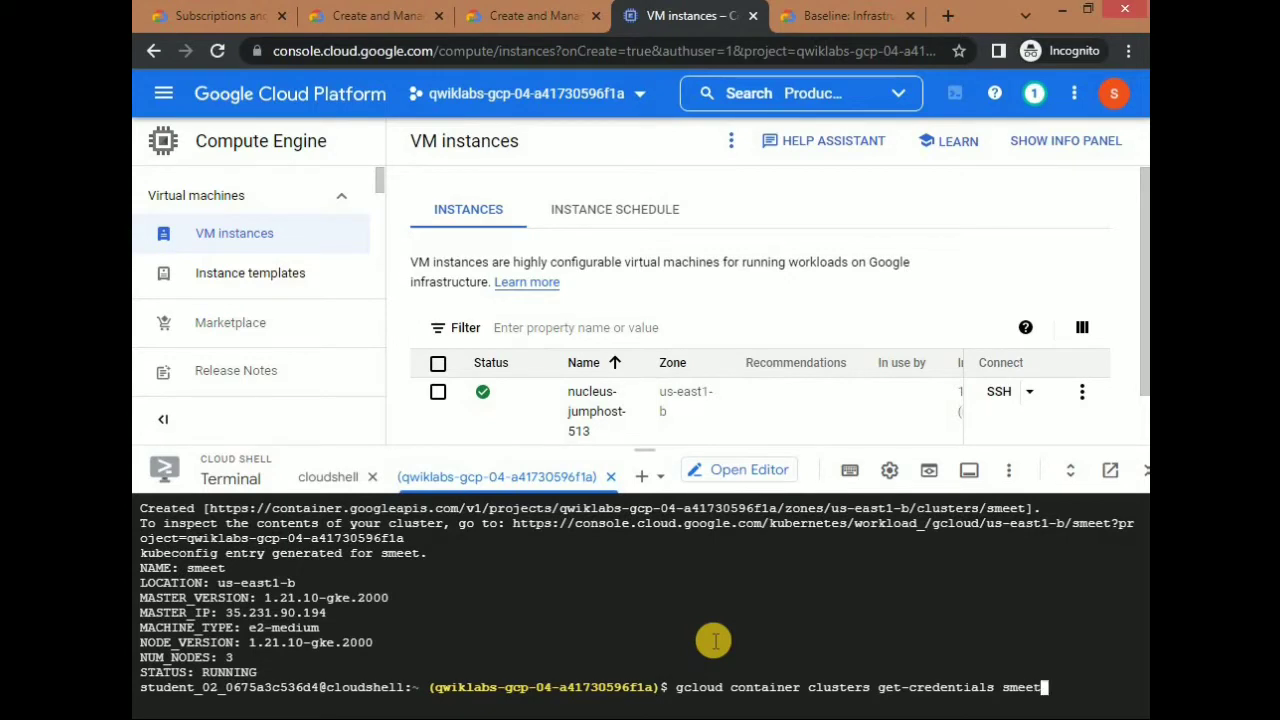
text(smeet)
key(Return)
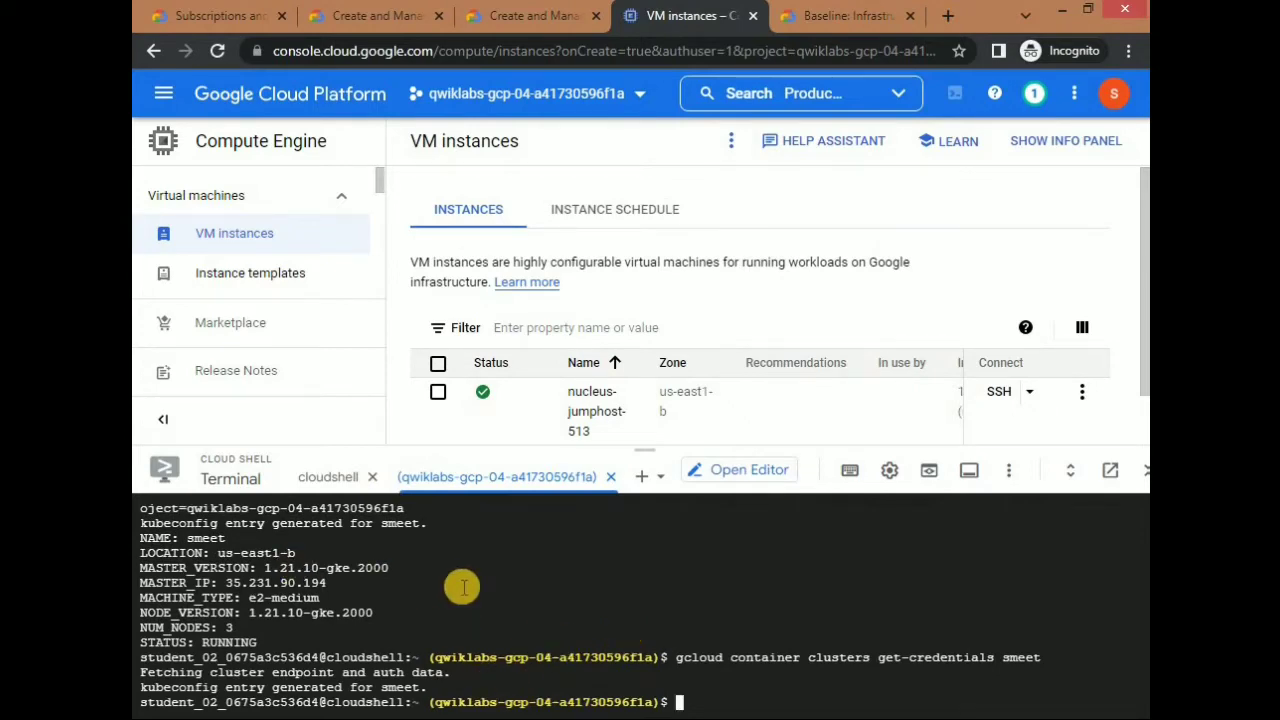
Create the hello-server deployment from image gcr.io/google-samples/hello-app:2.0 in Cloud Shell, using the kubectl command from the Notepad notes.
key(alt+Tab)
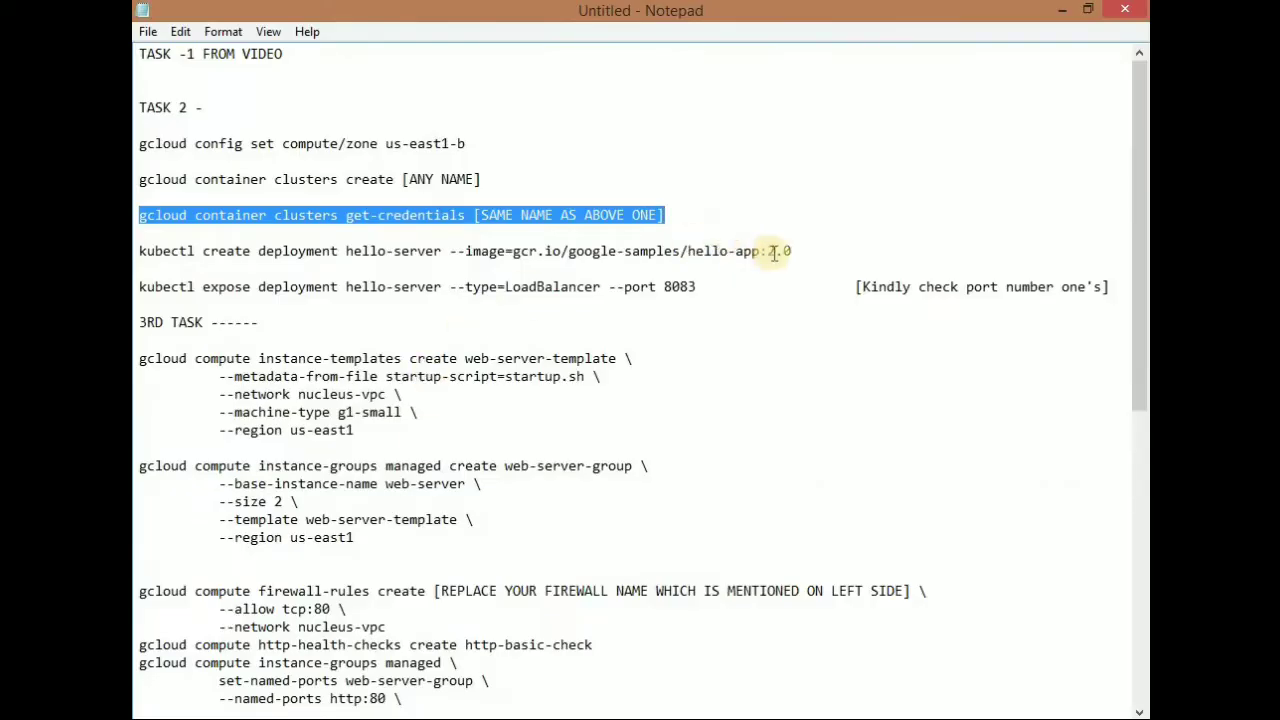
drag(796, 251, 134, 252)
key(ctrl+c)
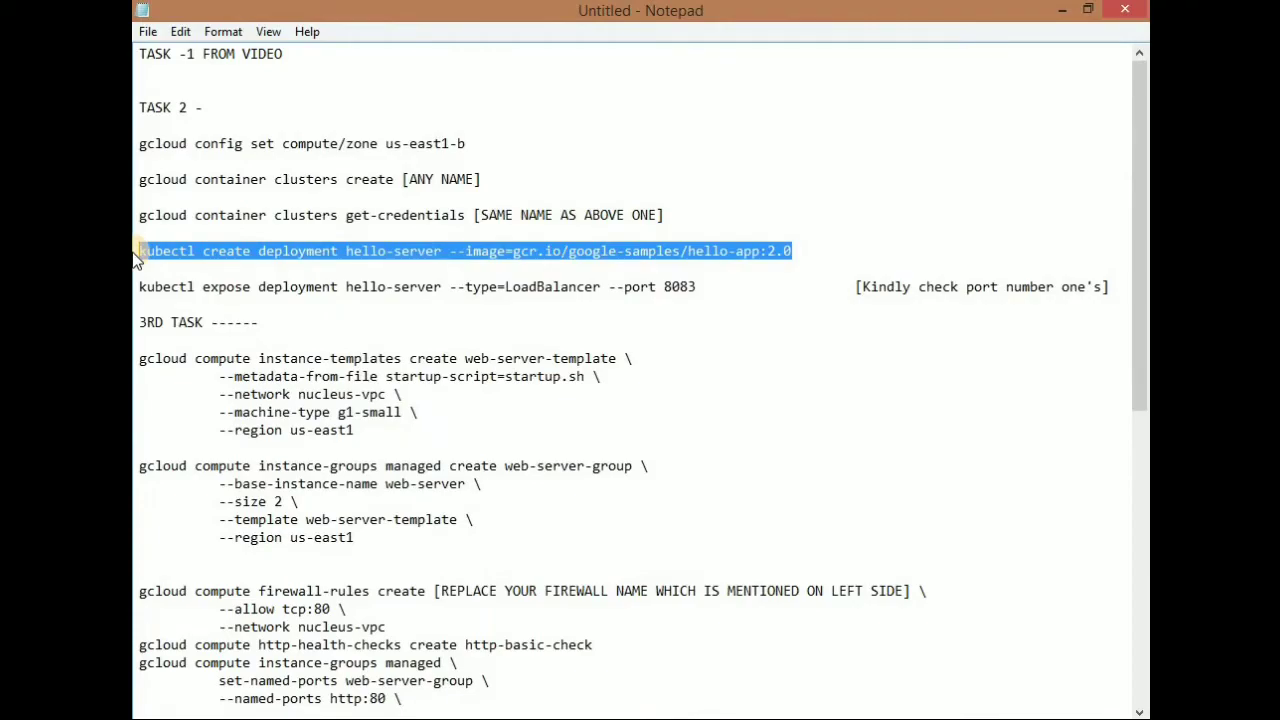
key(alt+Tab)
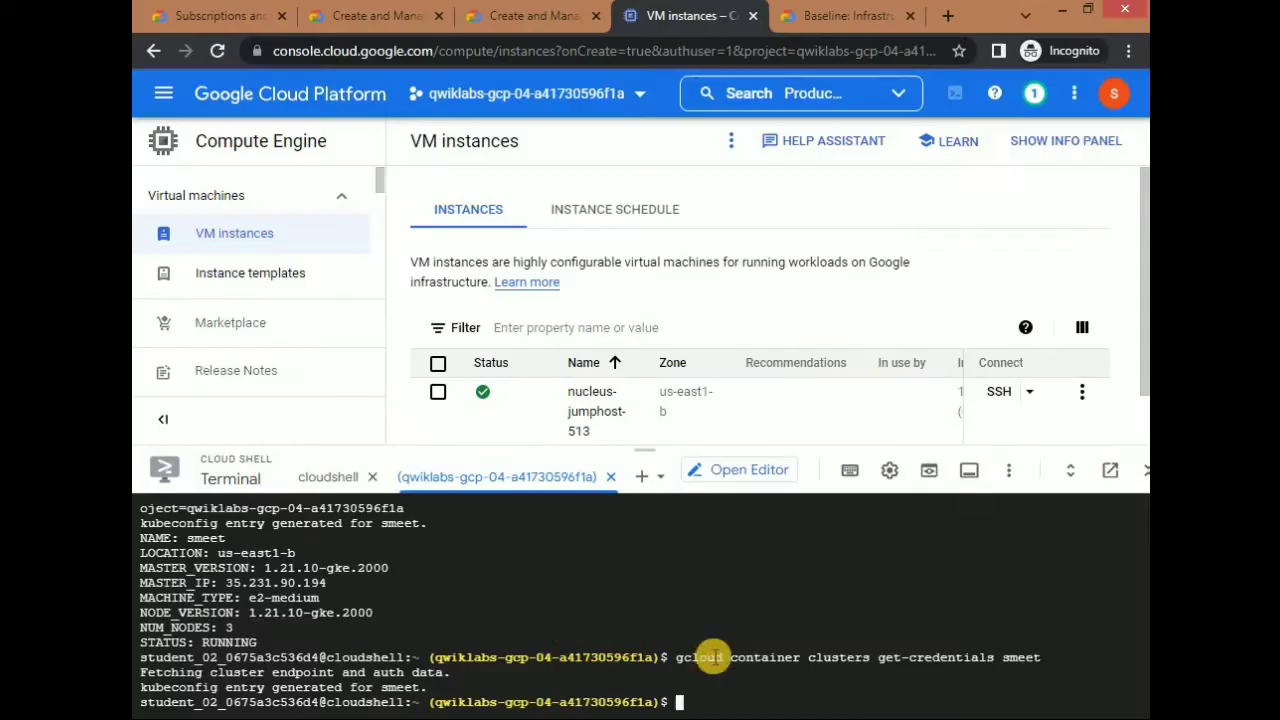
key(ctrl+v)
key(Return)
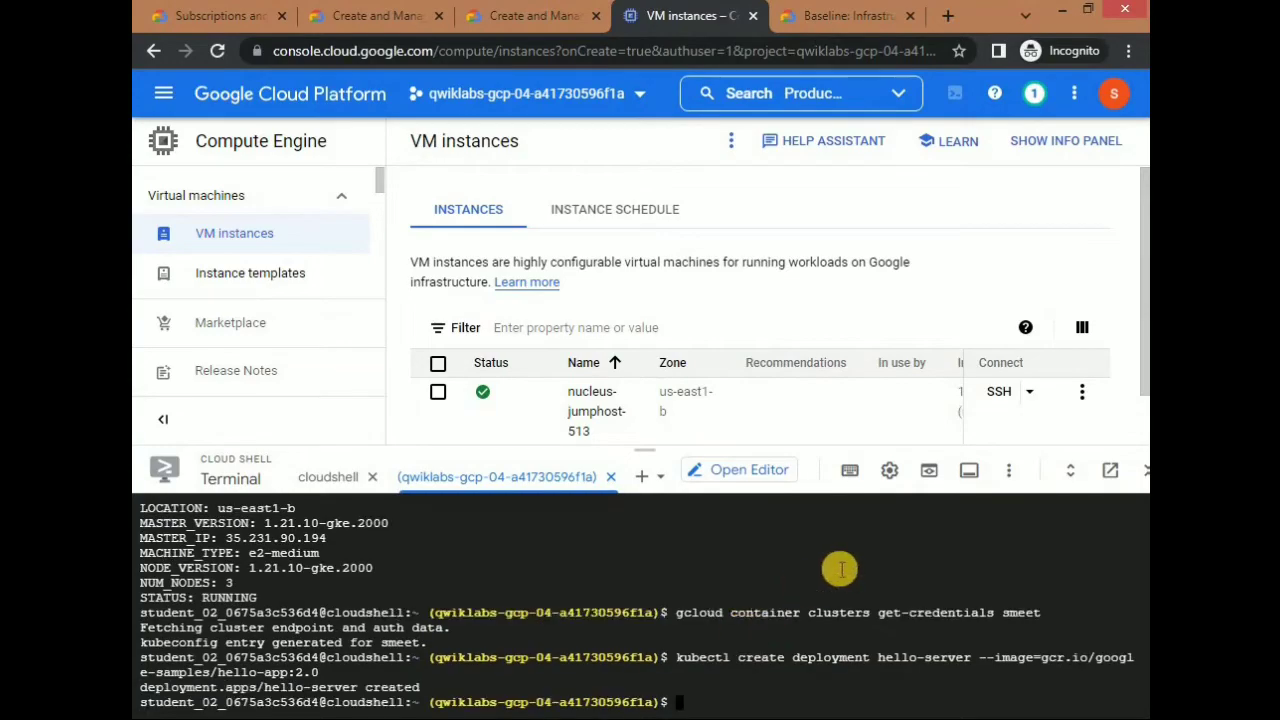
Expose the hello-server deployment as a LoadBalancer on port 8082, adapting the Notepad kubectl expose command to the port in the lab instructions.
key(alt+Tab)
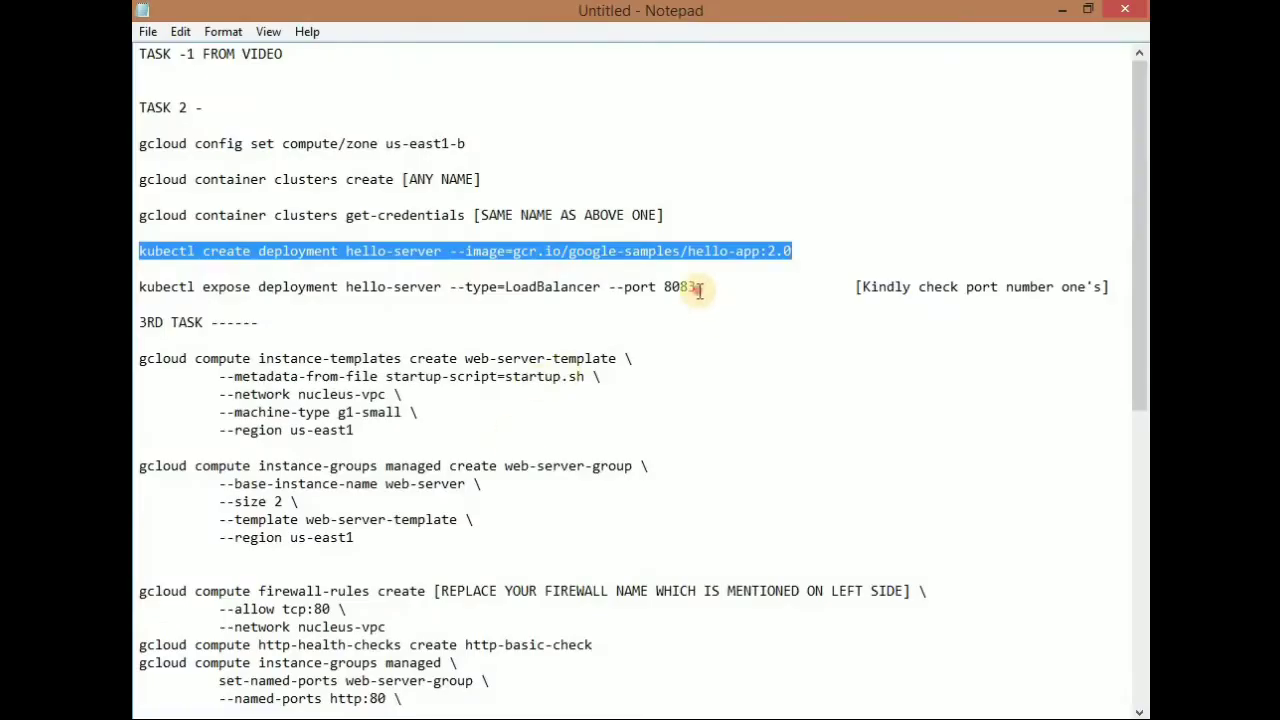
drag(697, 287, 136, 290)
key(ctrl+c)
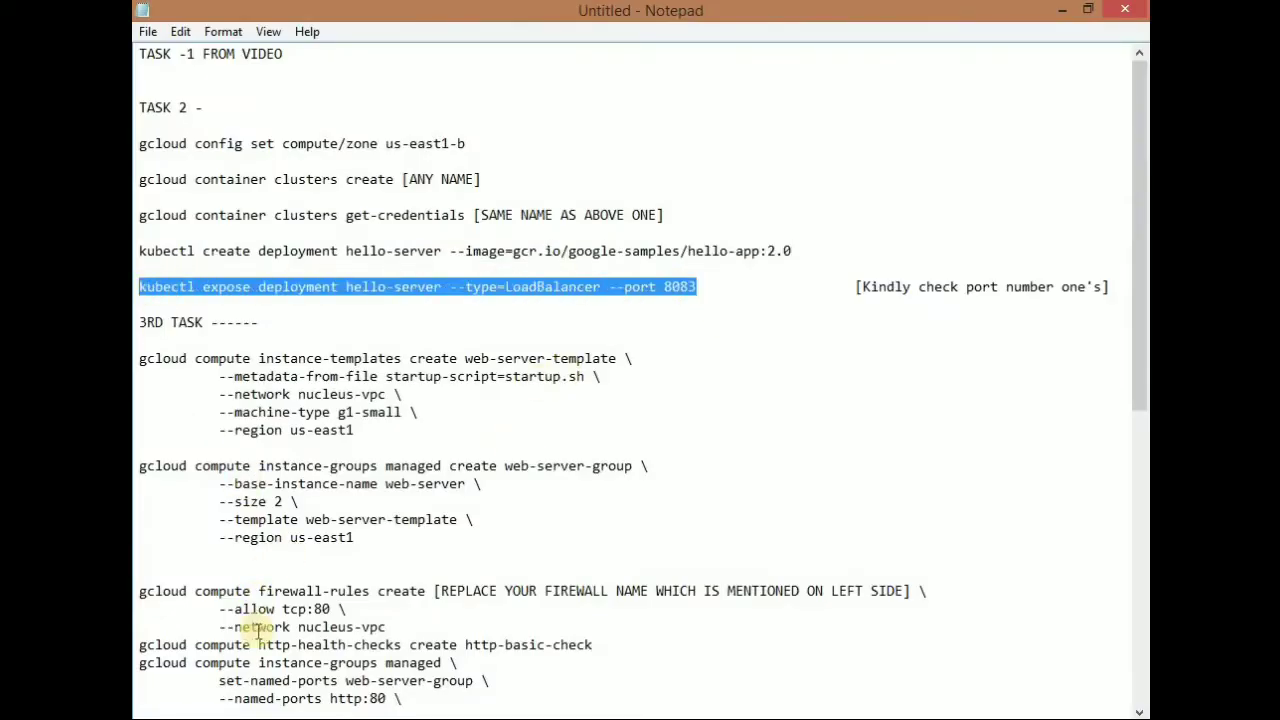
key(alt+Tab)
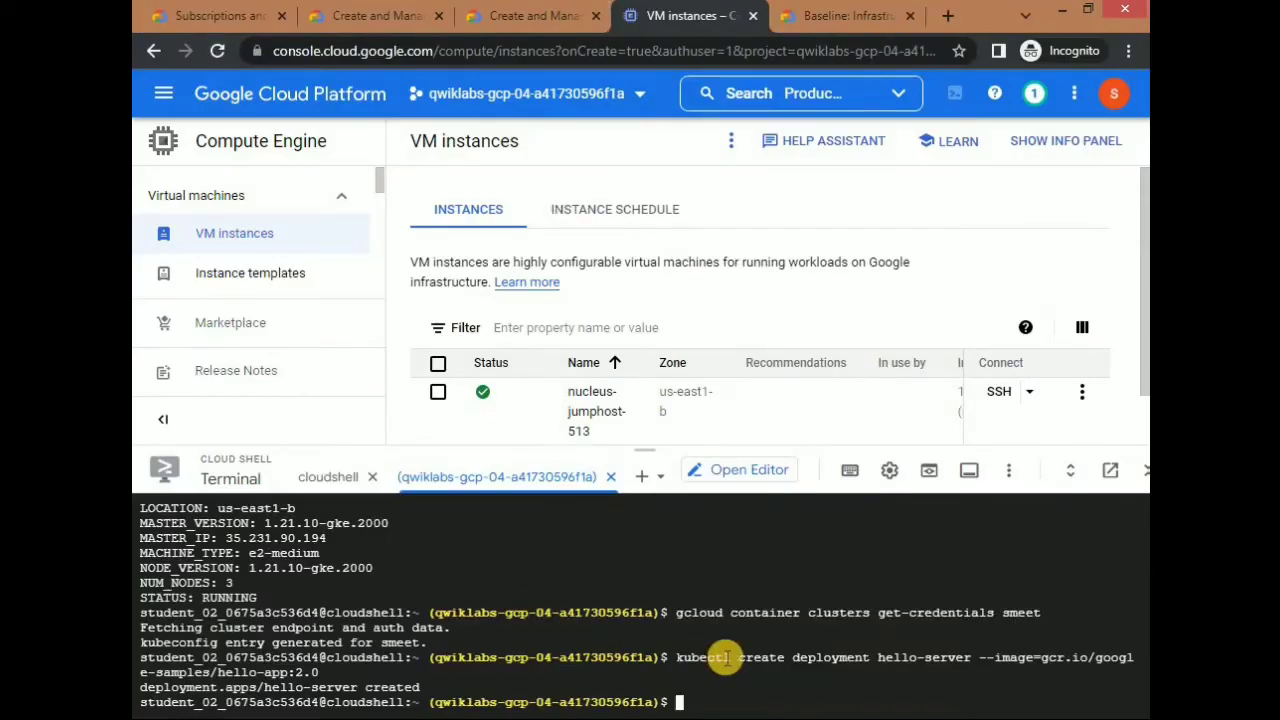
key(ctrl+v)
key(BackSpace)
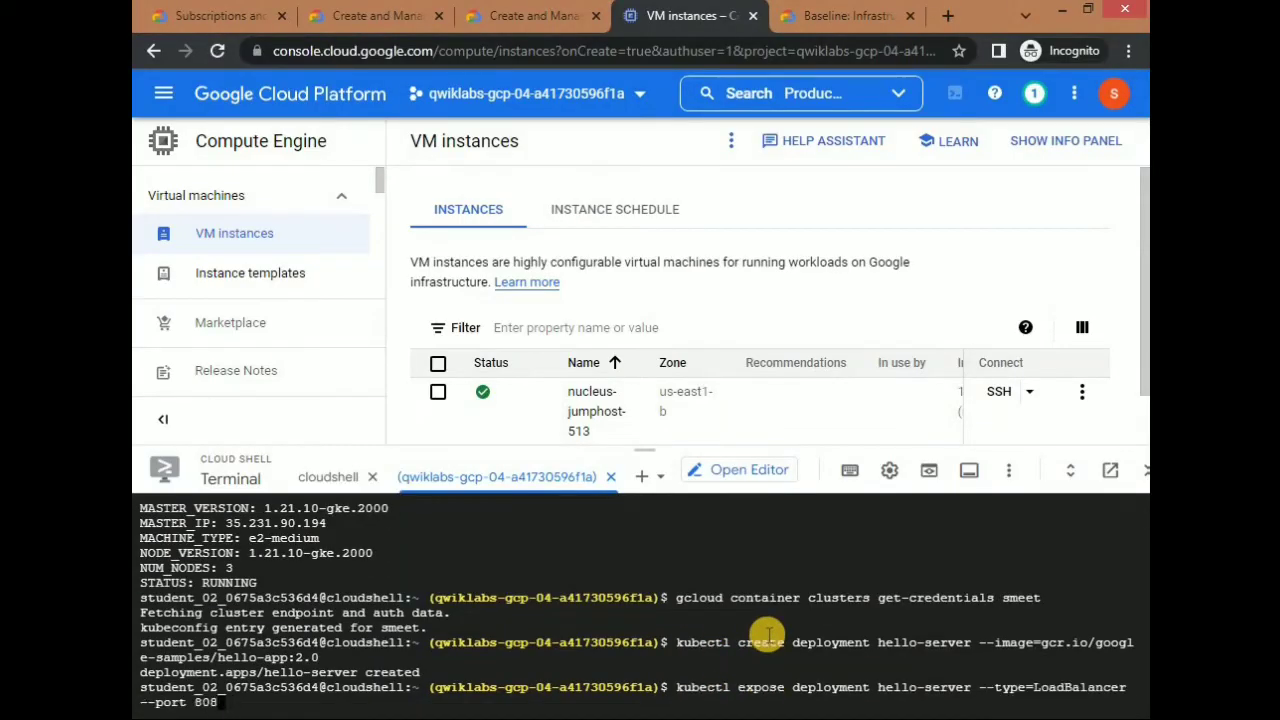
click(535, 15)
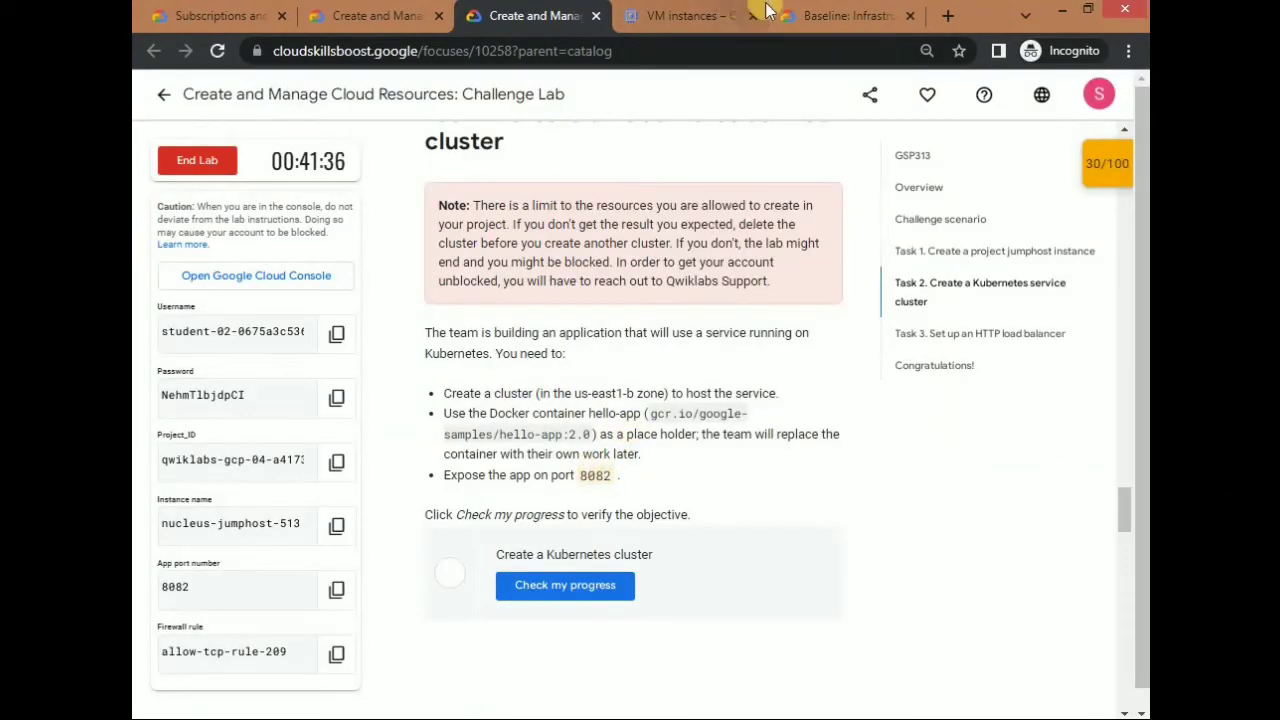
click(700, 15)
text(2)
key(Return)
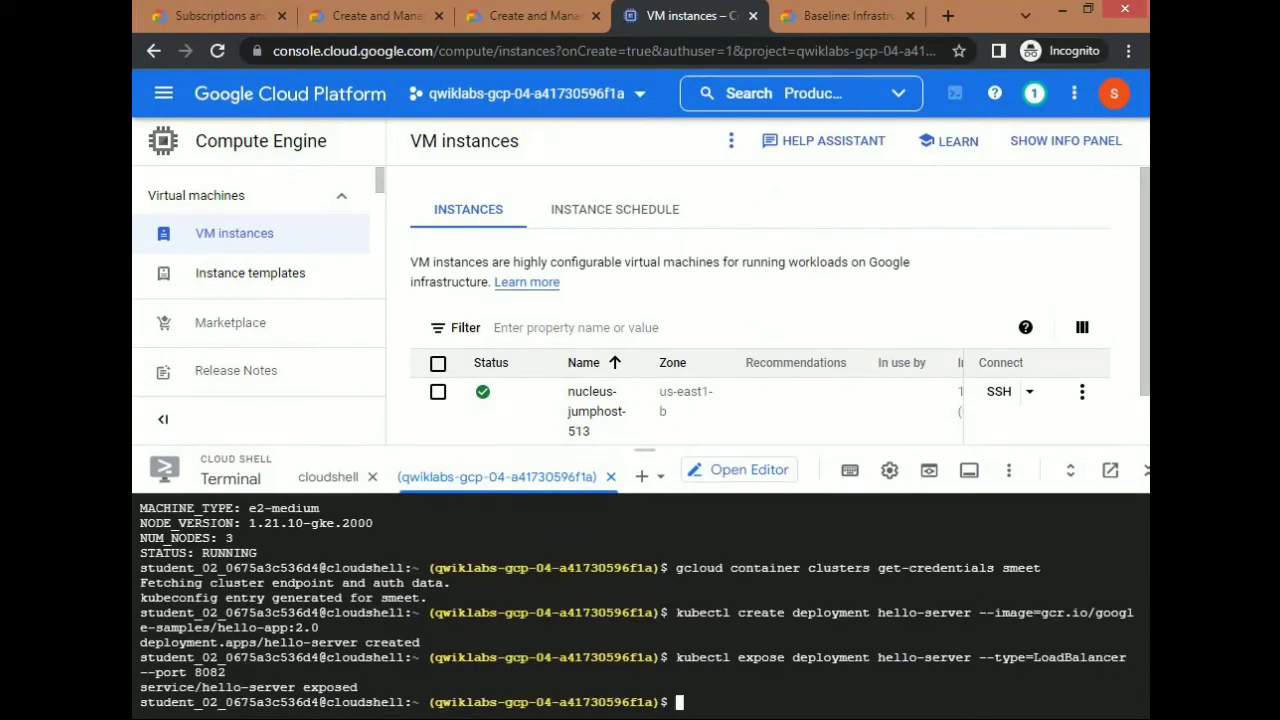
Check the progress of the Create a Kubernetes cluster objective on the challenge lab page, running the check twice.
key(alt+Tab)
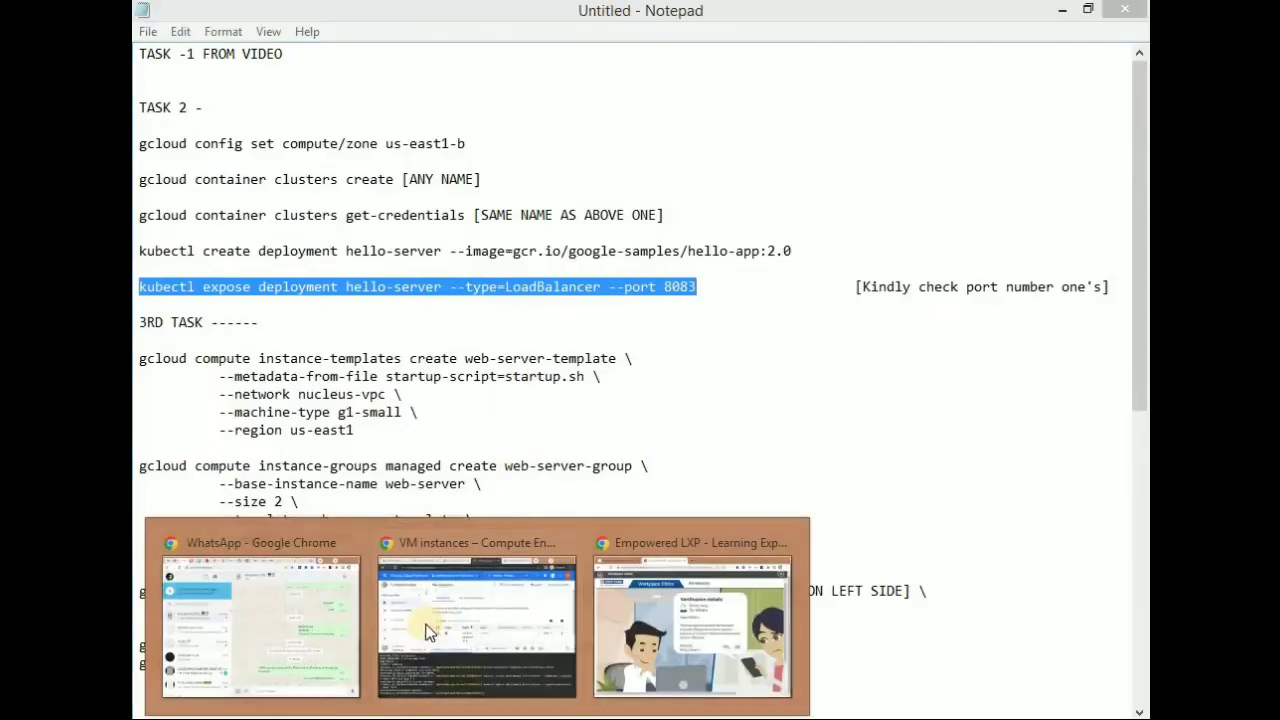
click(425, 632)
click(560, 16)
click(555, 598)
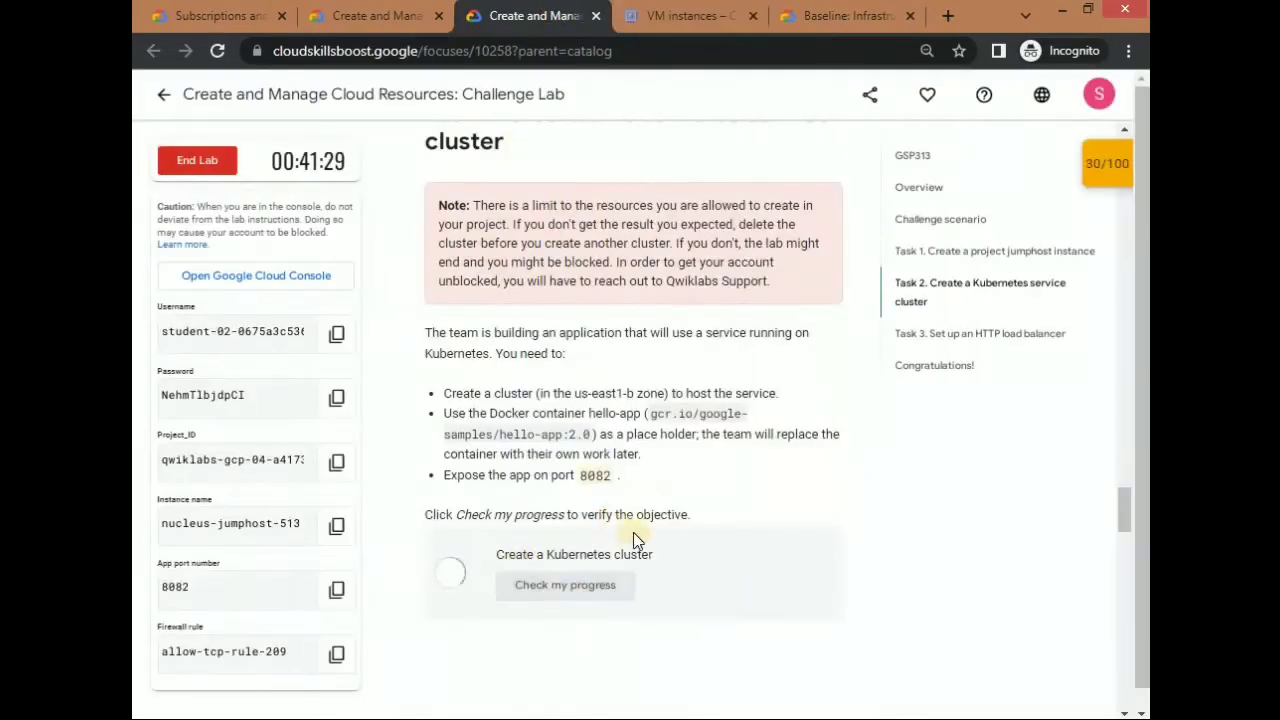
scroll(633, 533, down, 3)
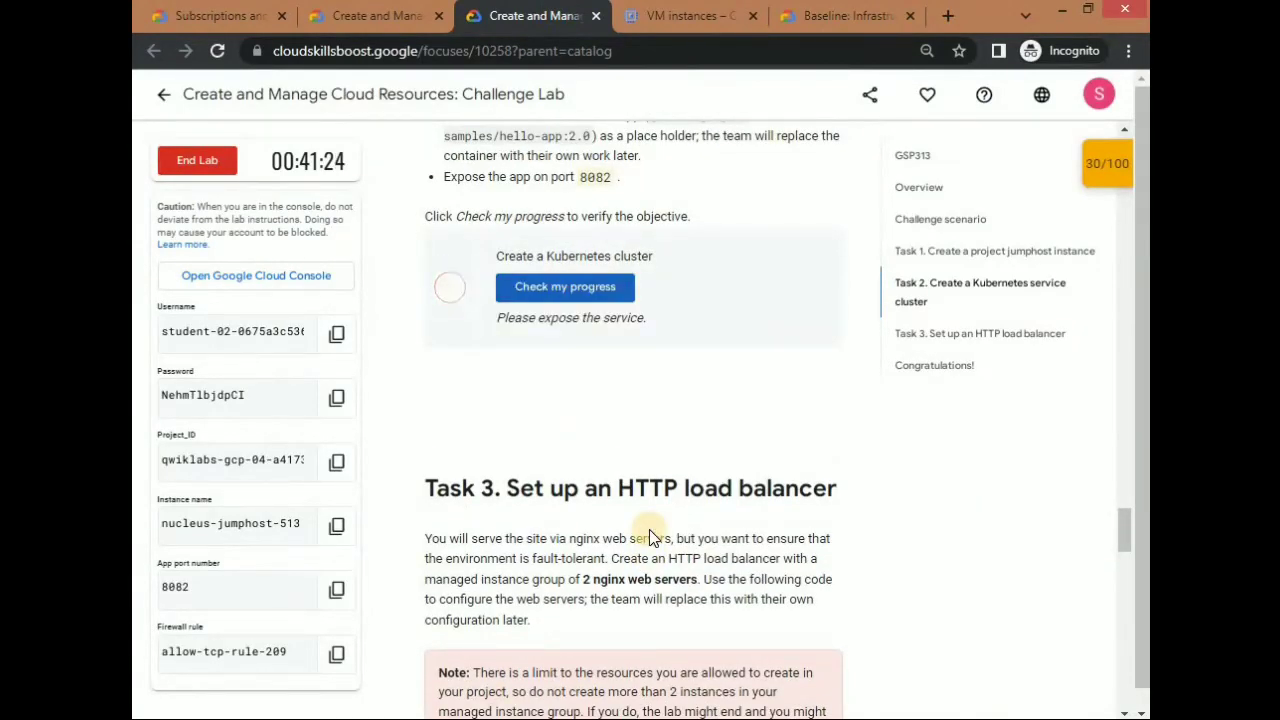
click(620, 286)
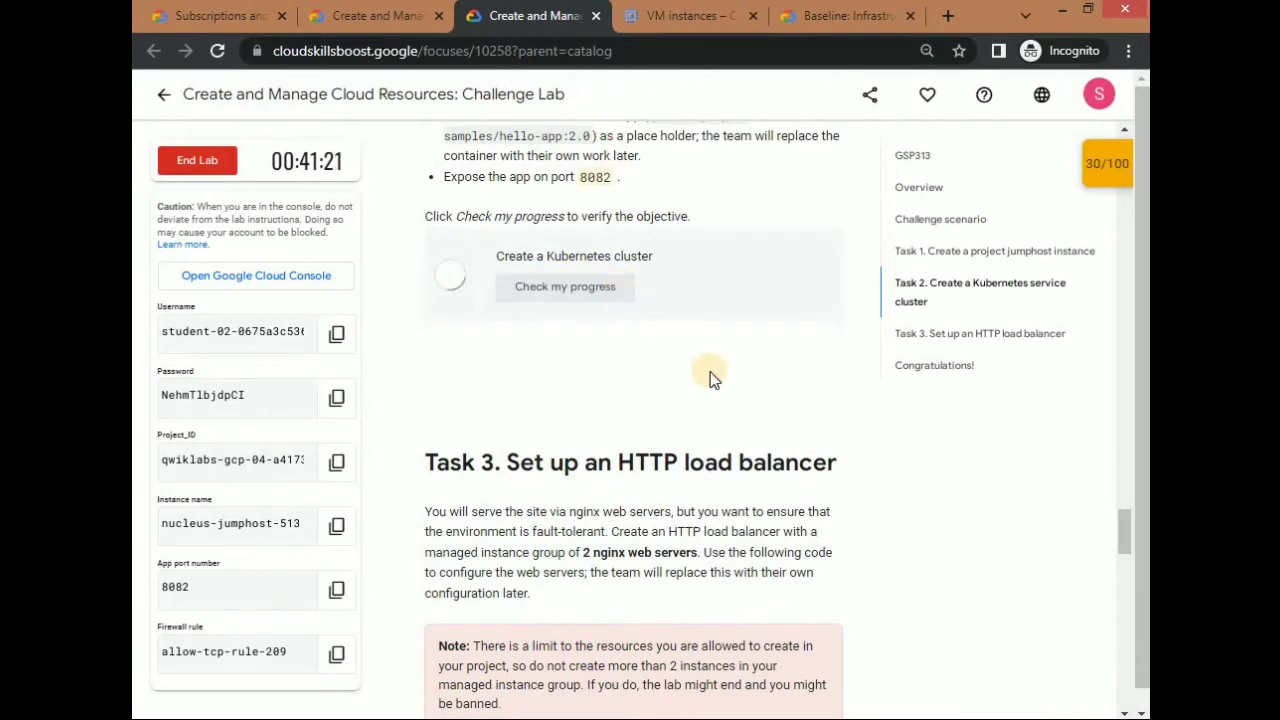
scroll(711, 376, up, 2)
scroll(710, 378, up, 1)
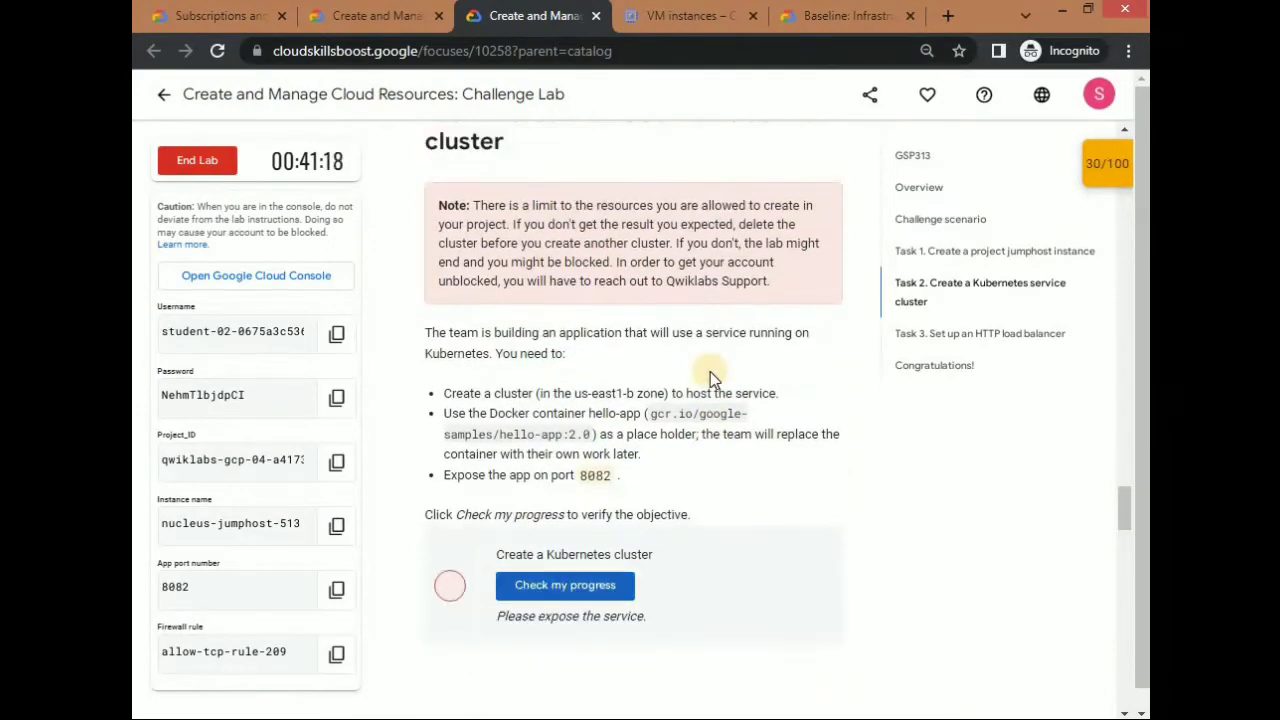
scroll(688, 457, up, 1)
Copy the startup.sh code block from the lab's Task 3 instructions and run it in Cloud Shell to create the script.
scroll(705, 462, down, 8)
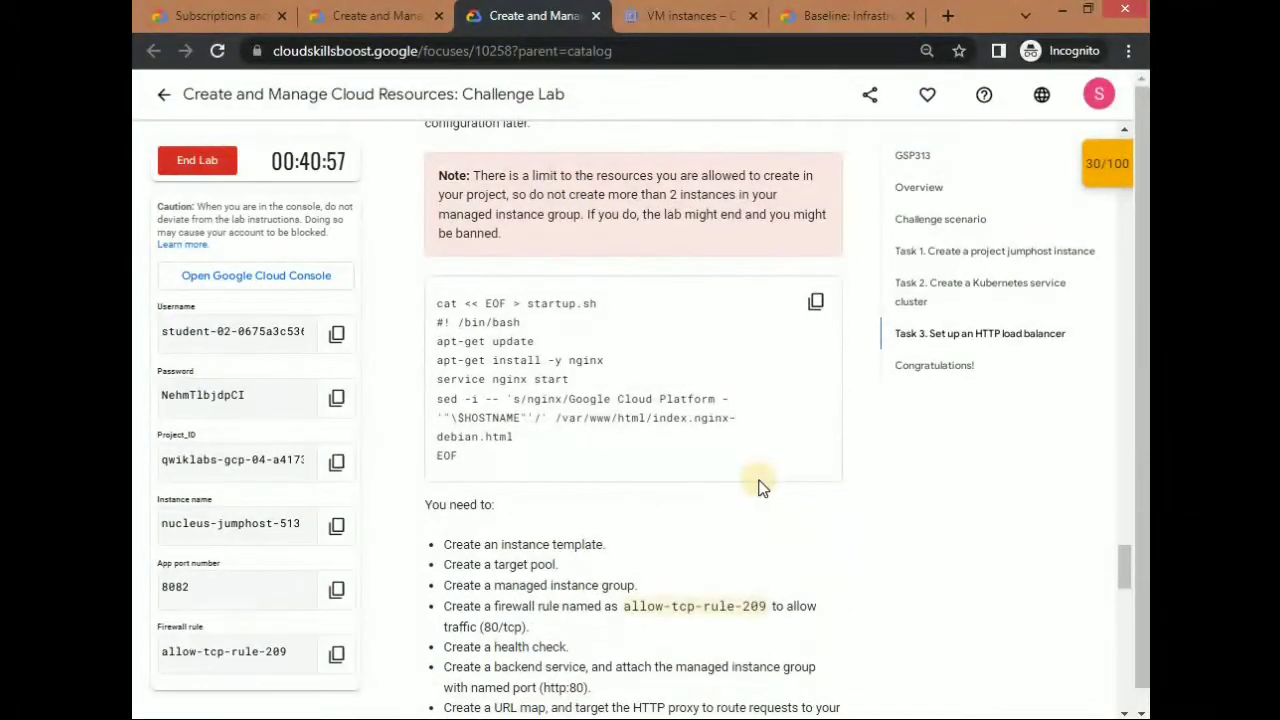
scroll(757, 487, down, 1)
scroll(757, 322, up, 5)
scroll(606, 463, down, 3)
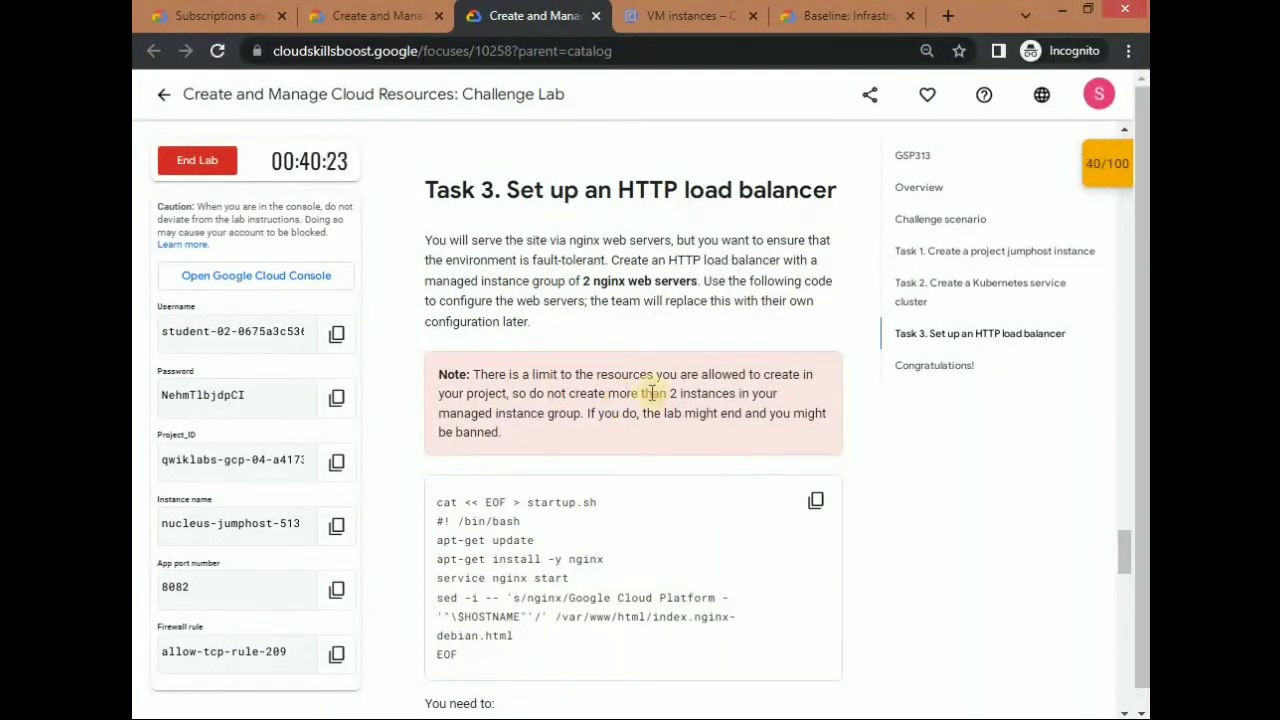
scroll(646, 392, down, 1)
click(816, 400)
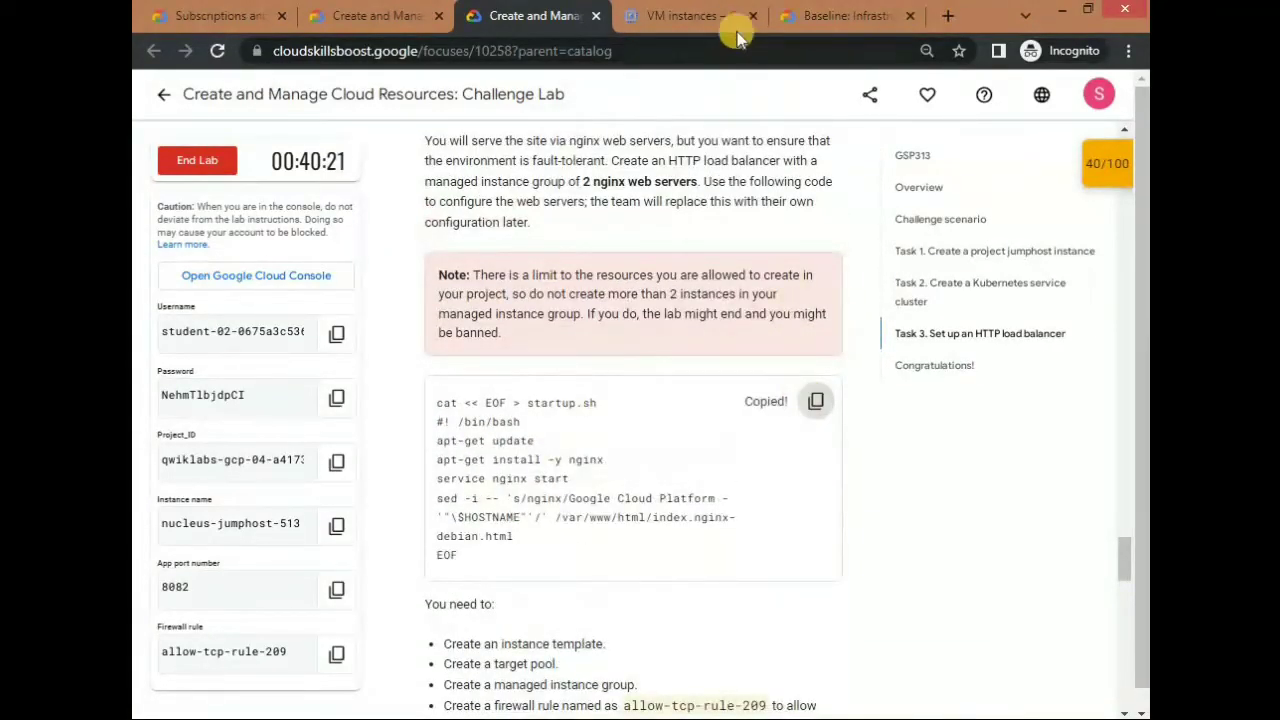
click(700, 16)
key(ctrl+v)
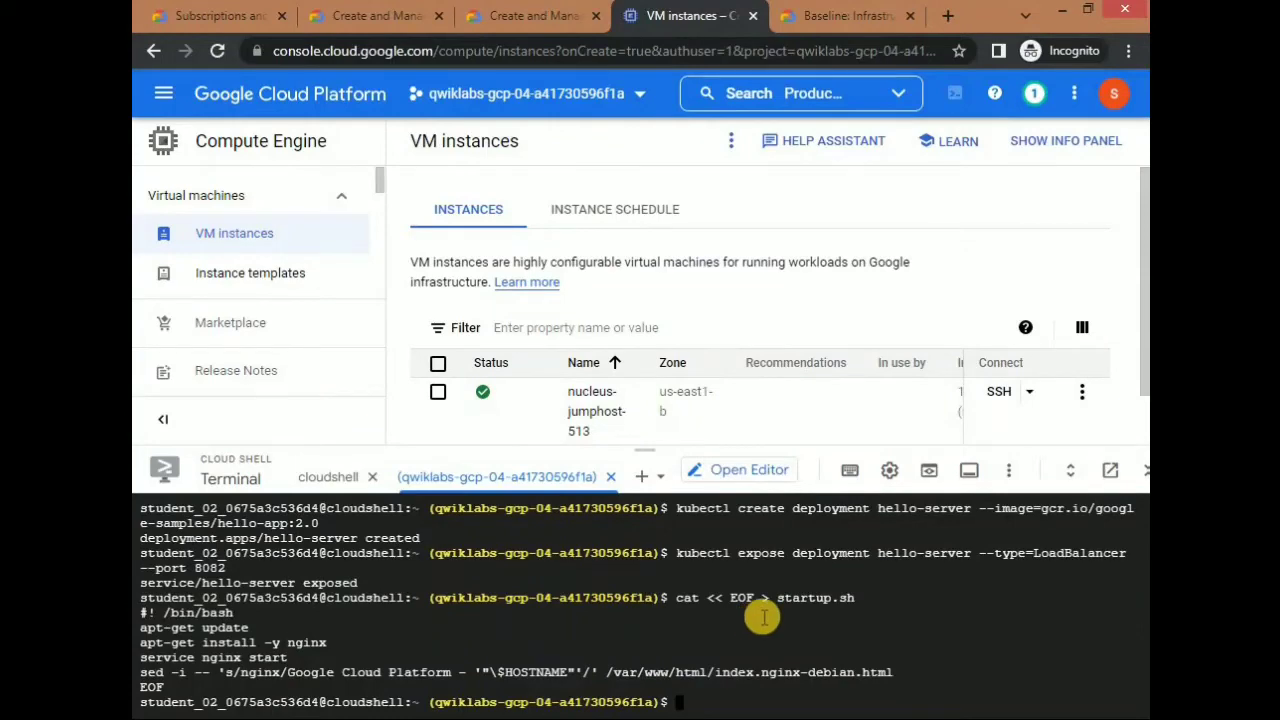
Create instance template web-server-template with startup.sh, network nucleus-vpc, machine type g1-small and region us-east1, using the Notepad command in Cloud Shell.
click(535, 16)
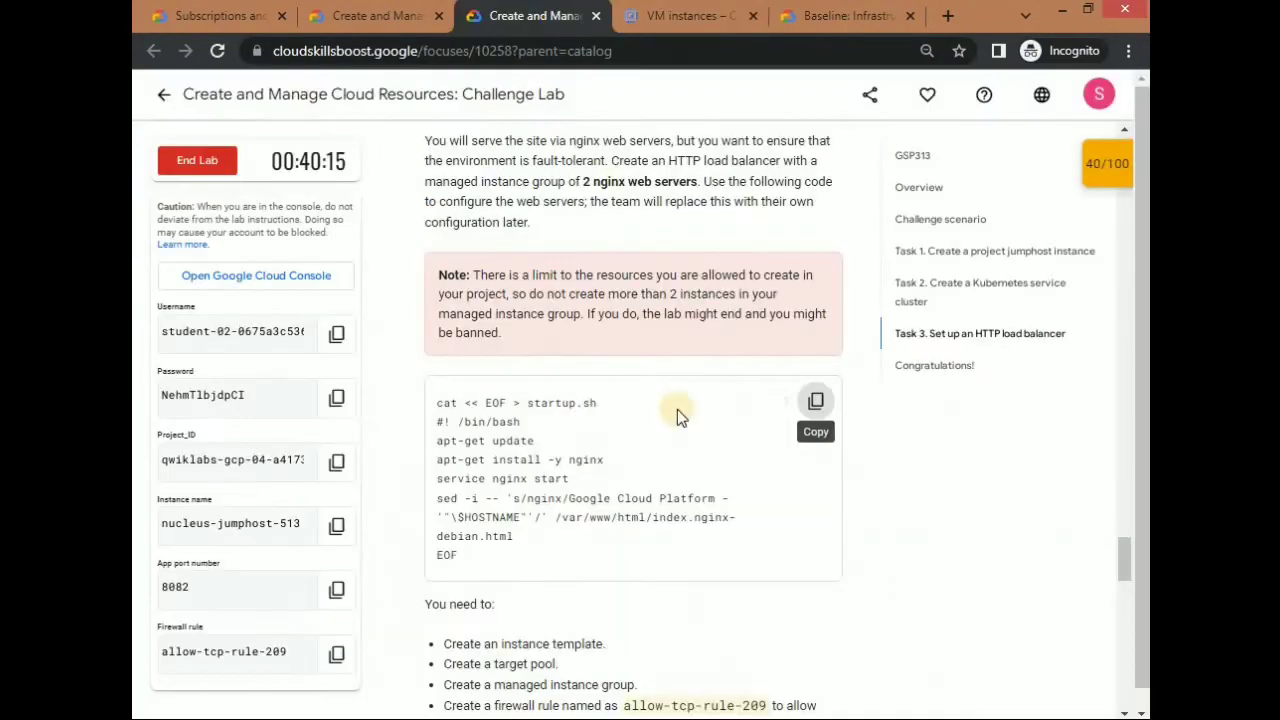
click(716, 12)
click(446, 717)
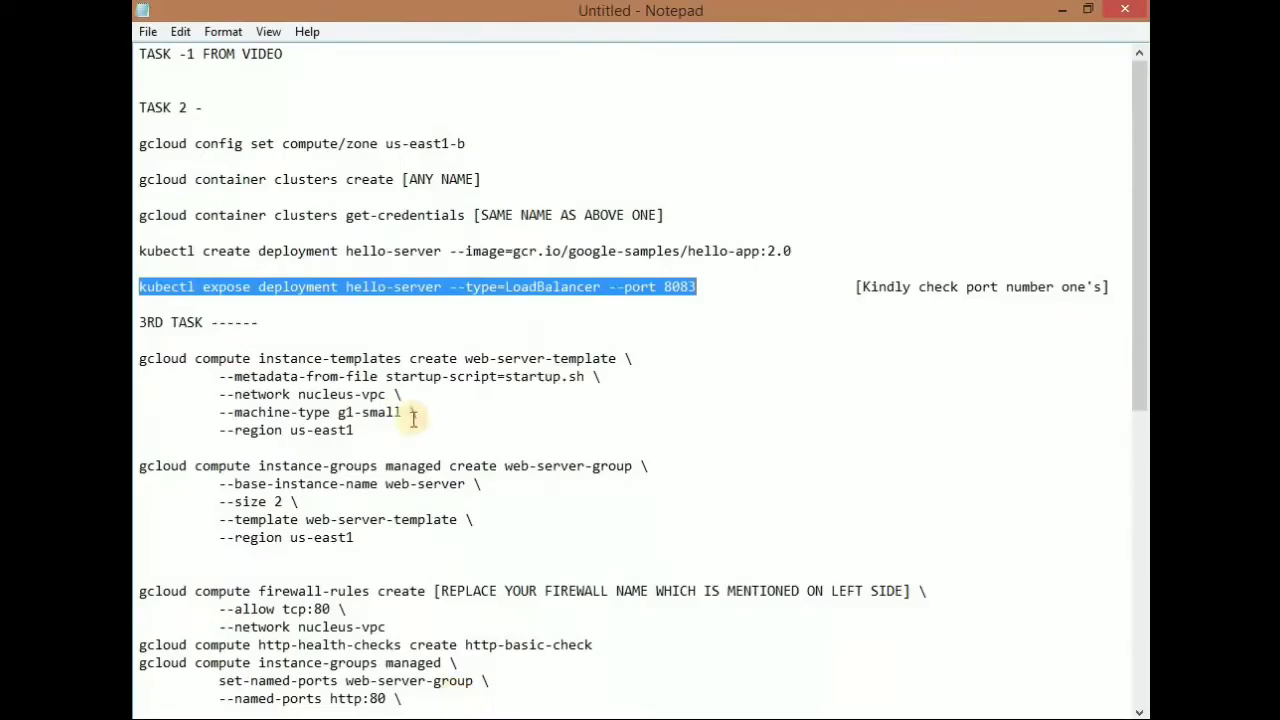
drag(358, 430, 134, 354)
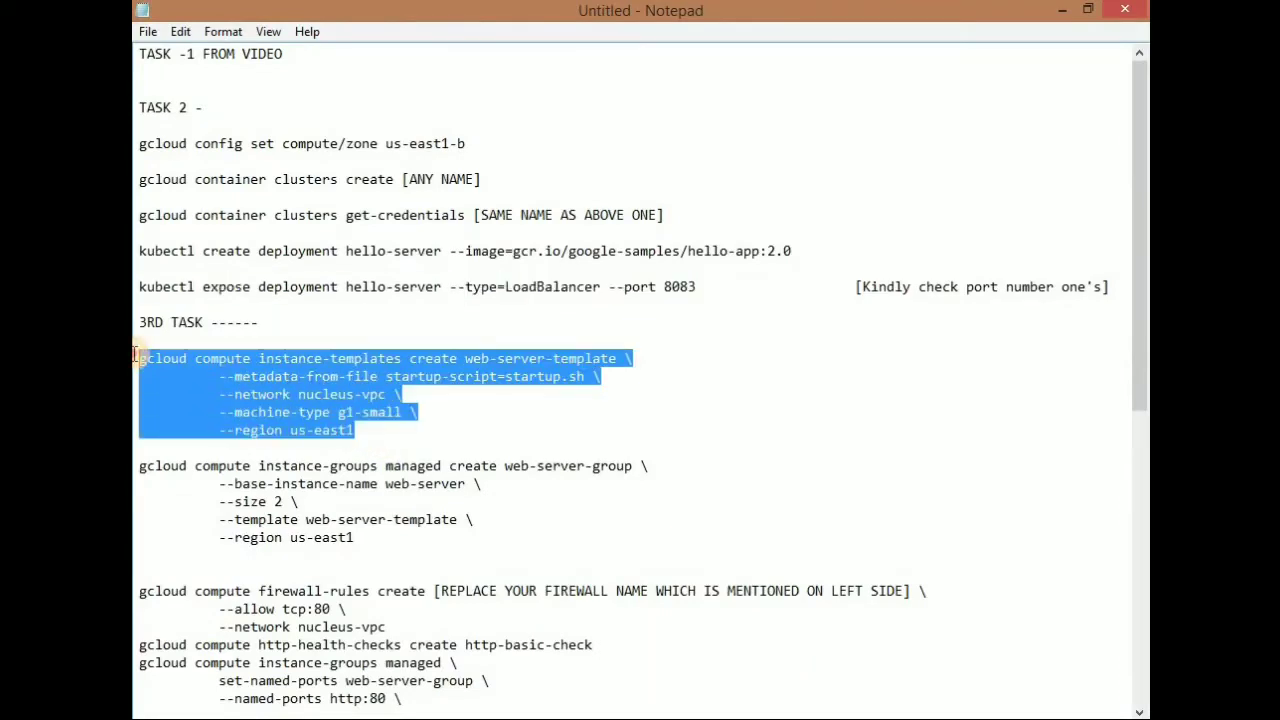
key(ctrl+c)
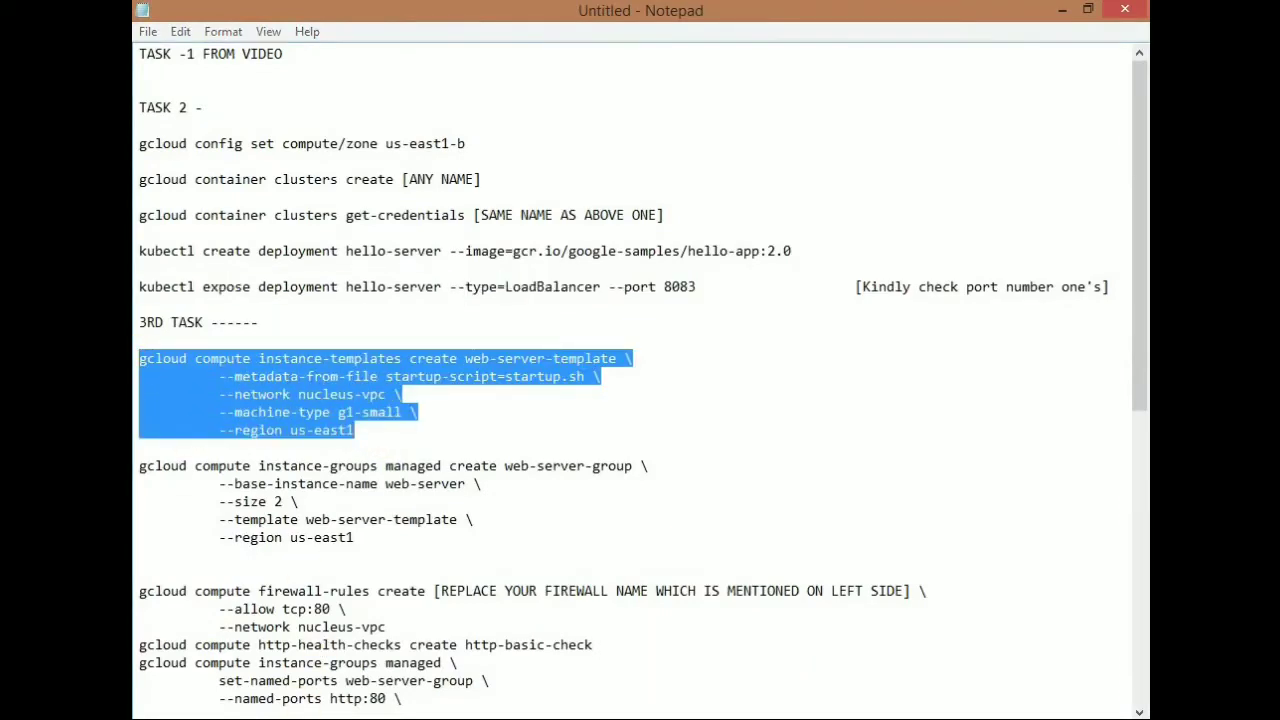
key(alt+Tab)
key(ctrl+v)
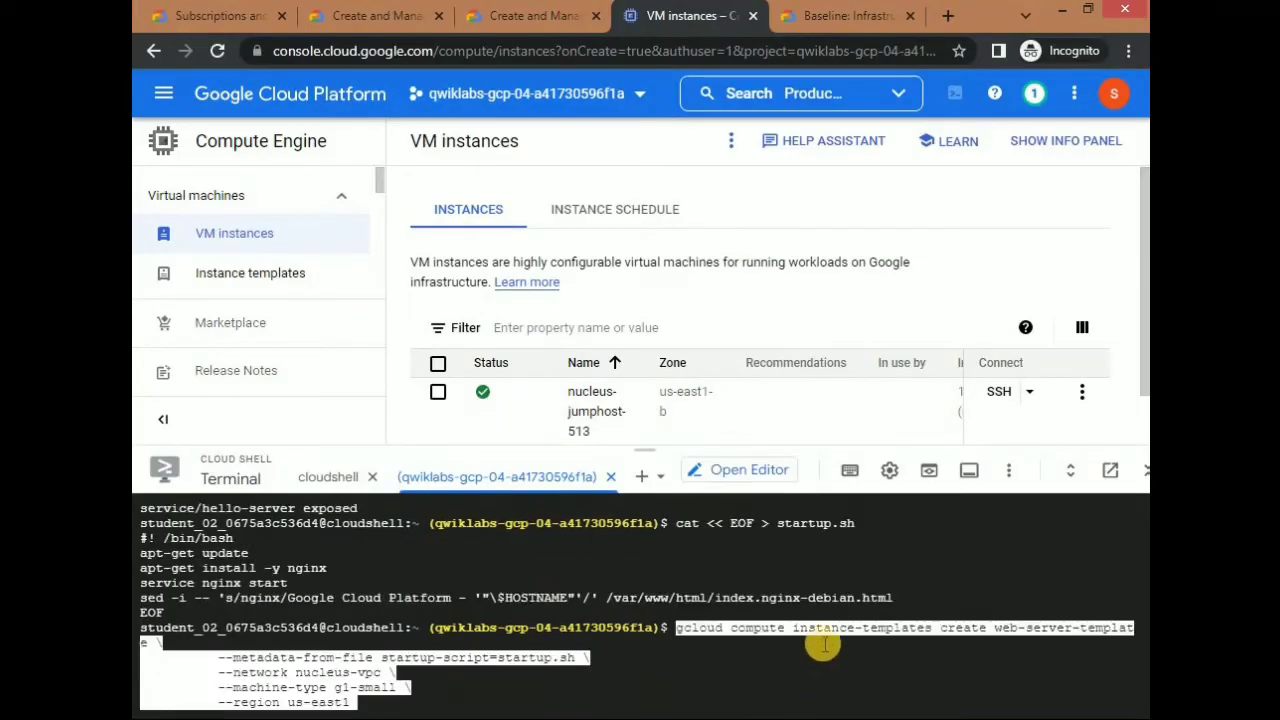
key(Return)
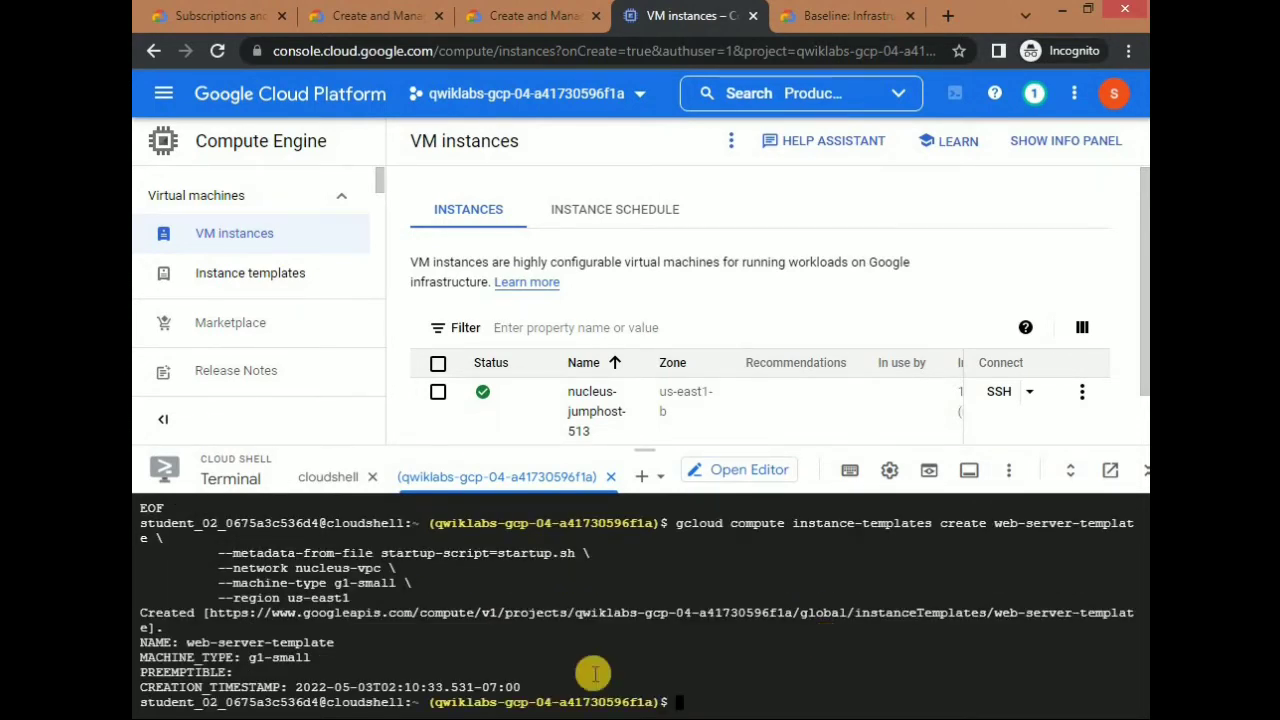
Create managed instance group web-server-group in Cloud Shell from the Notepad command: base name web-server, size 2, template web-server-template, region us-east1.
click(480, 718)
drag(364, 535, 136, 461)
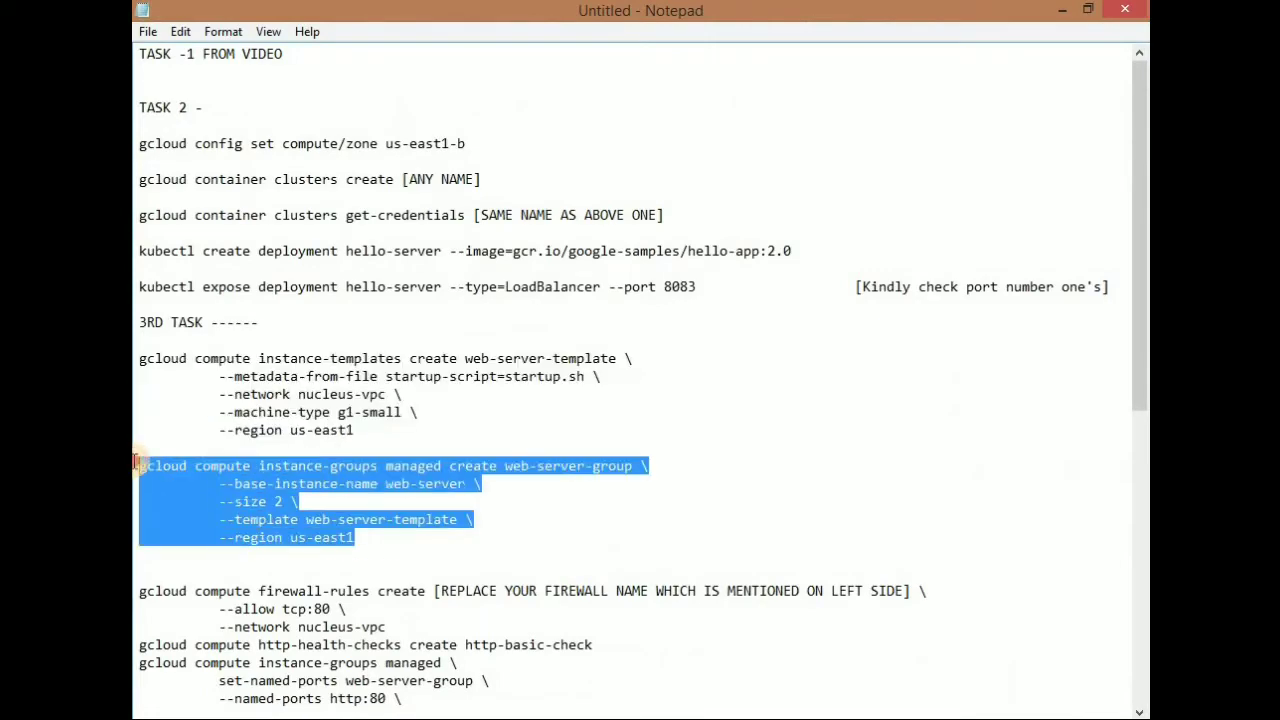
mouse_move(254, 712)
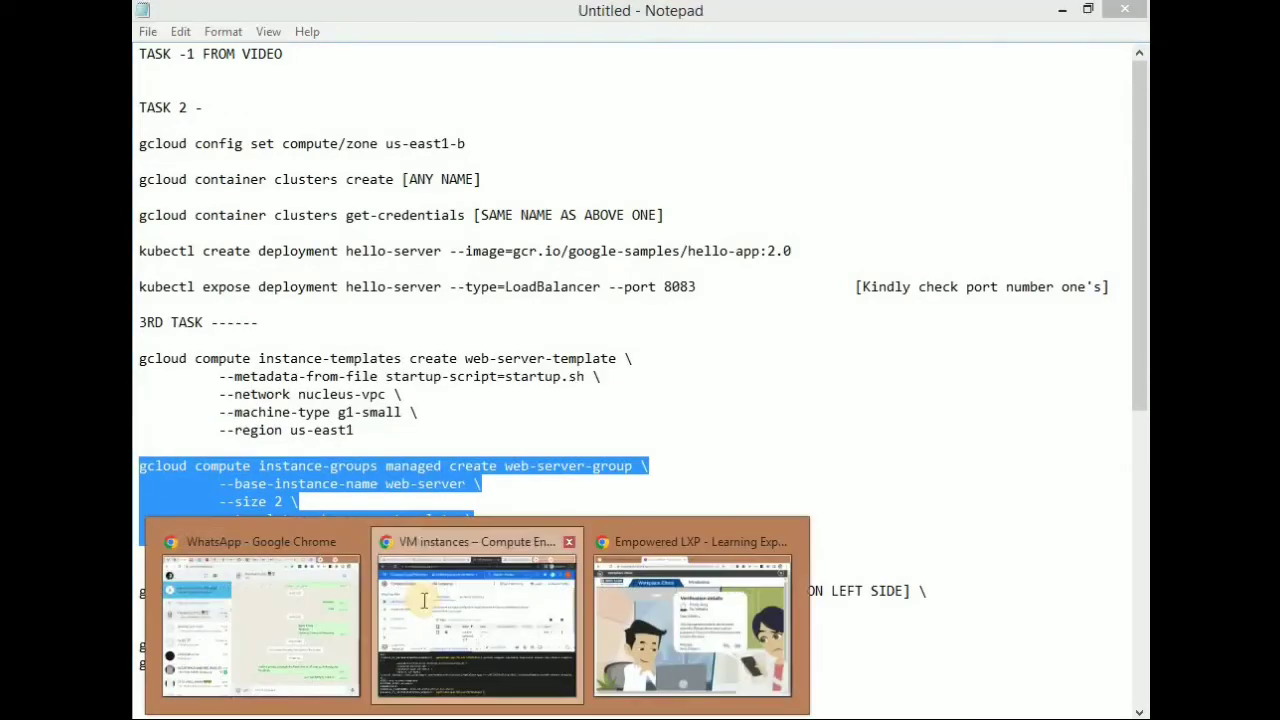
click(486, 625)
key(ctrl+v)
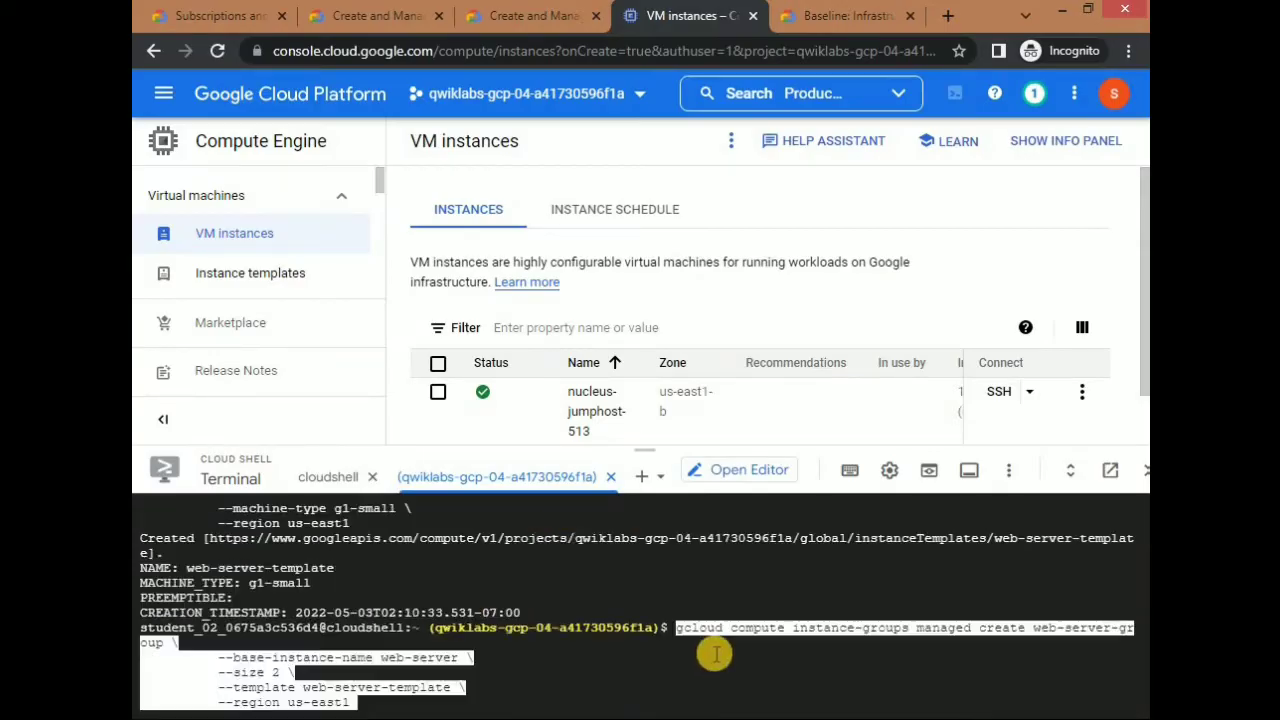
key(Return)
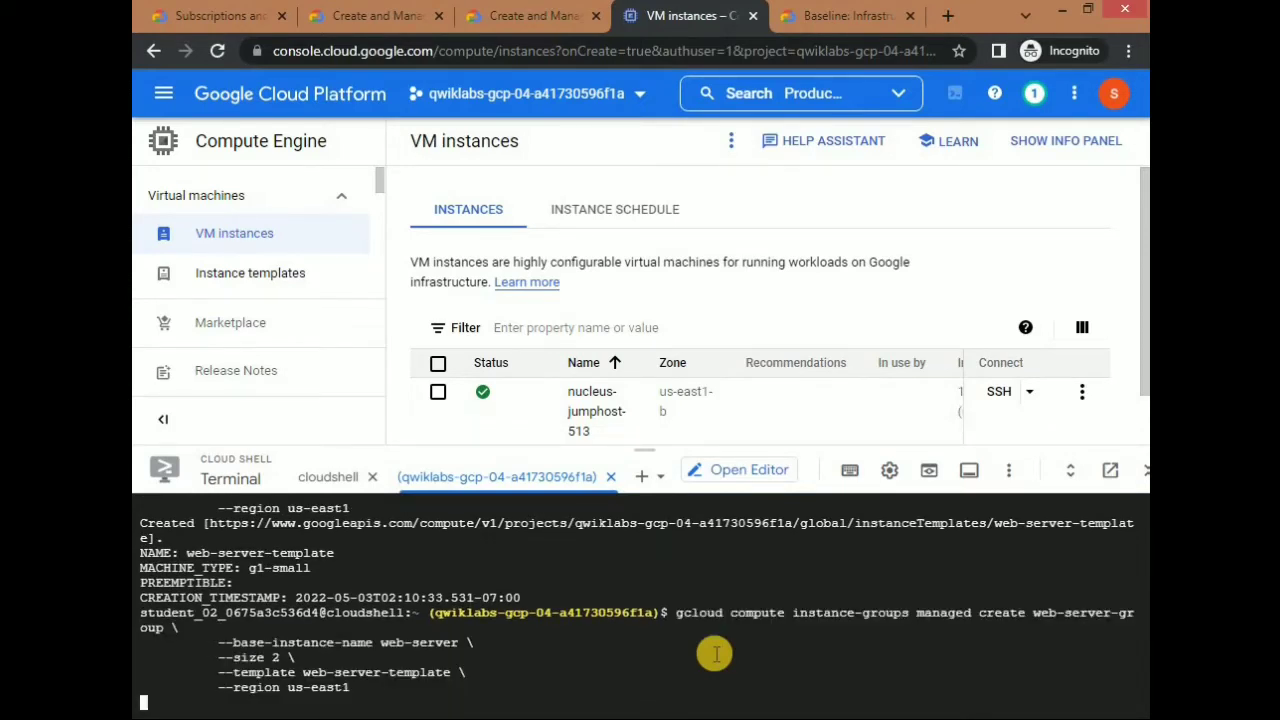
Copy the firewall rule, health check and named-ports command block from the Notepad notes into a new, maximized Notepad window.
key(alt+Tab)
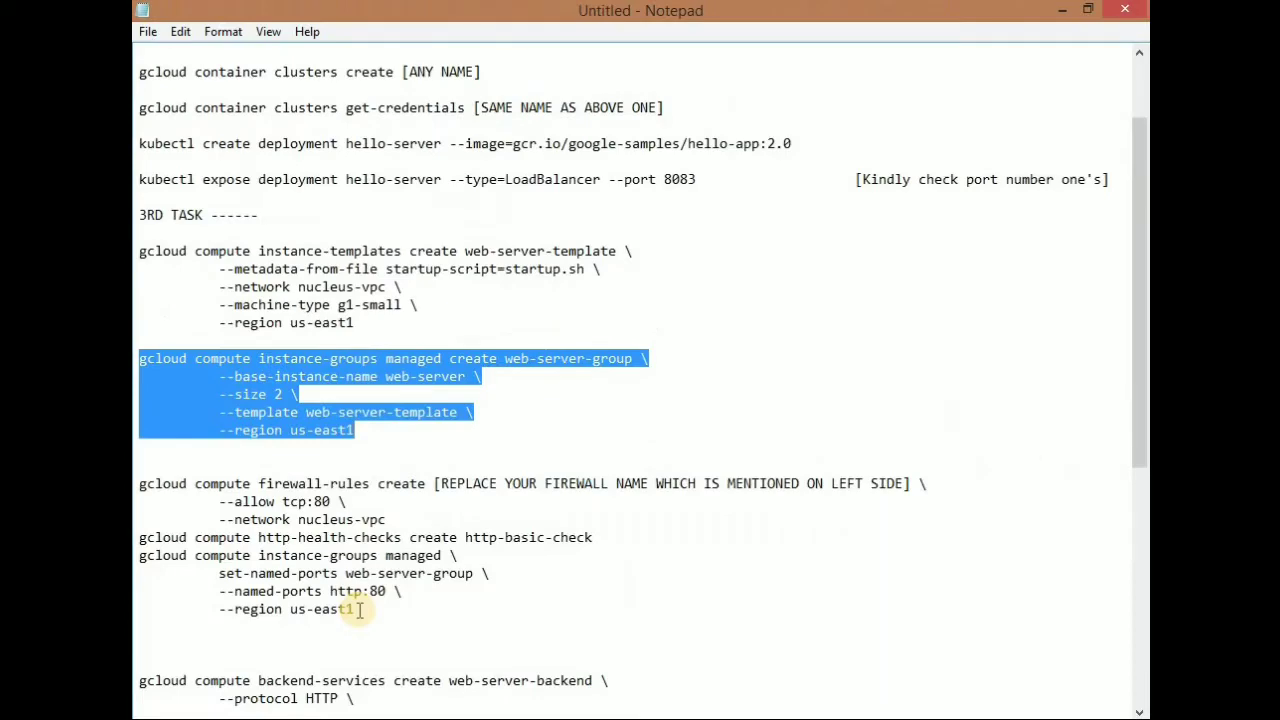
drag(358, 610, 136, 488)
key(ctrl+c)
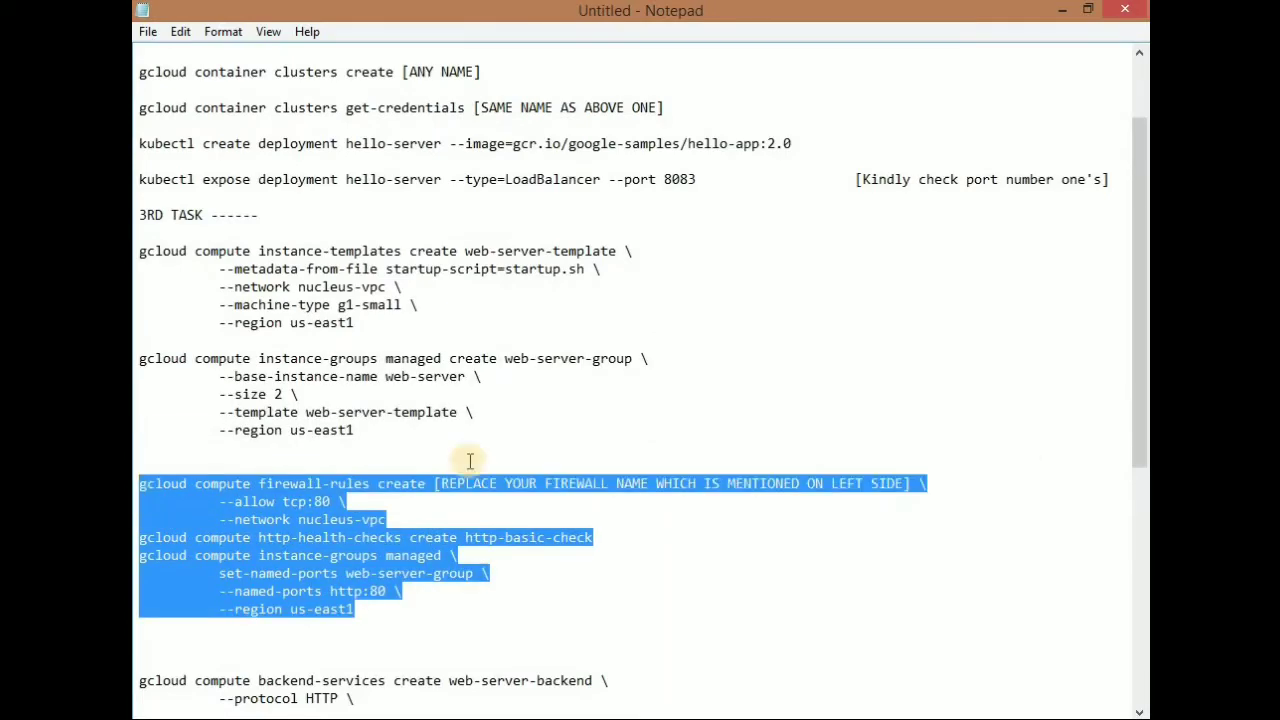
scroll(469, 463, down, 9)
scroll(483, 500, up, 6)
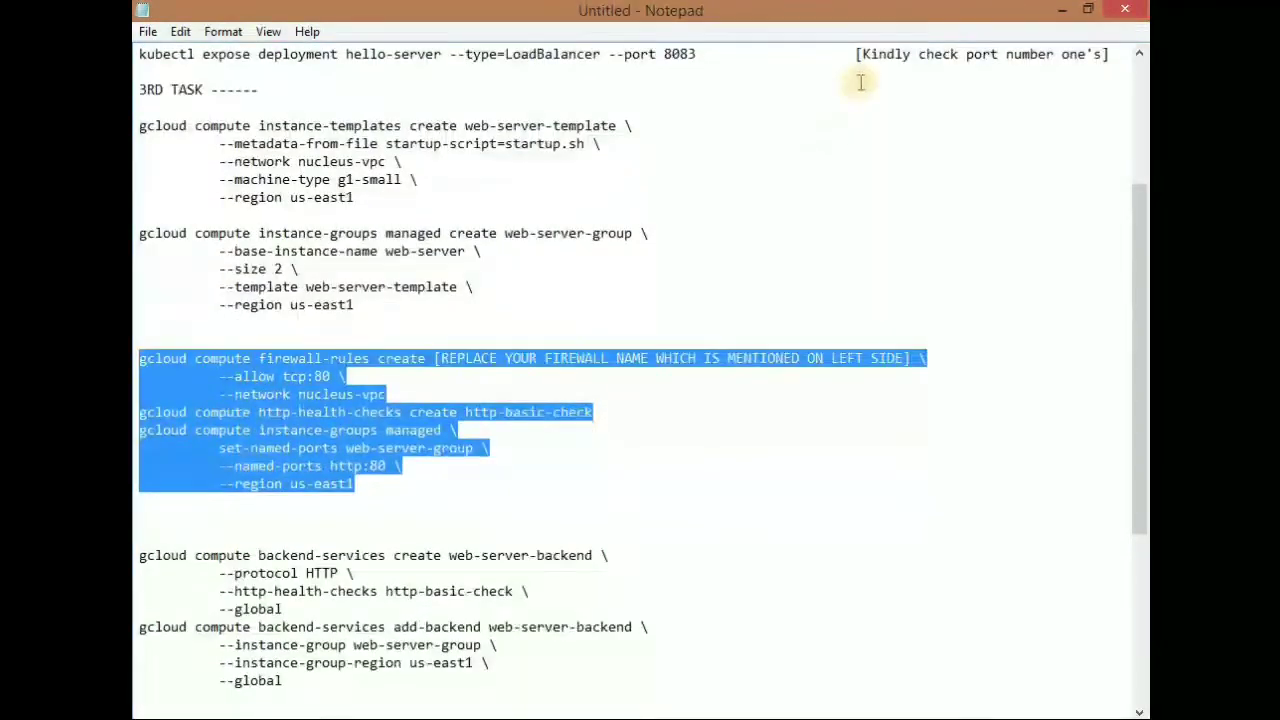
mouse_move(458, 718)
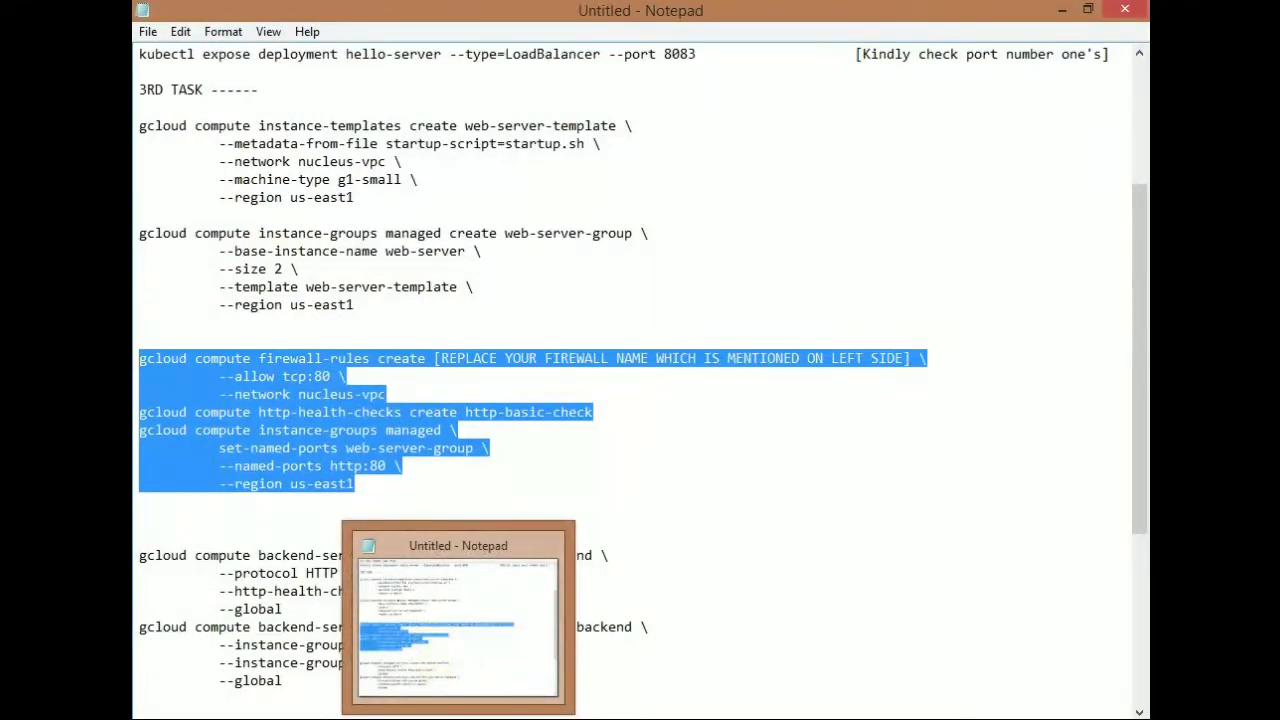
right_click(458, 718)
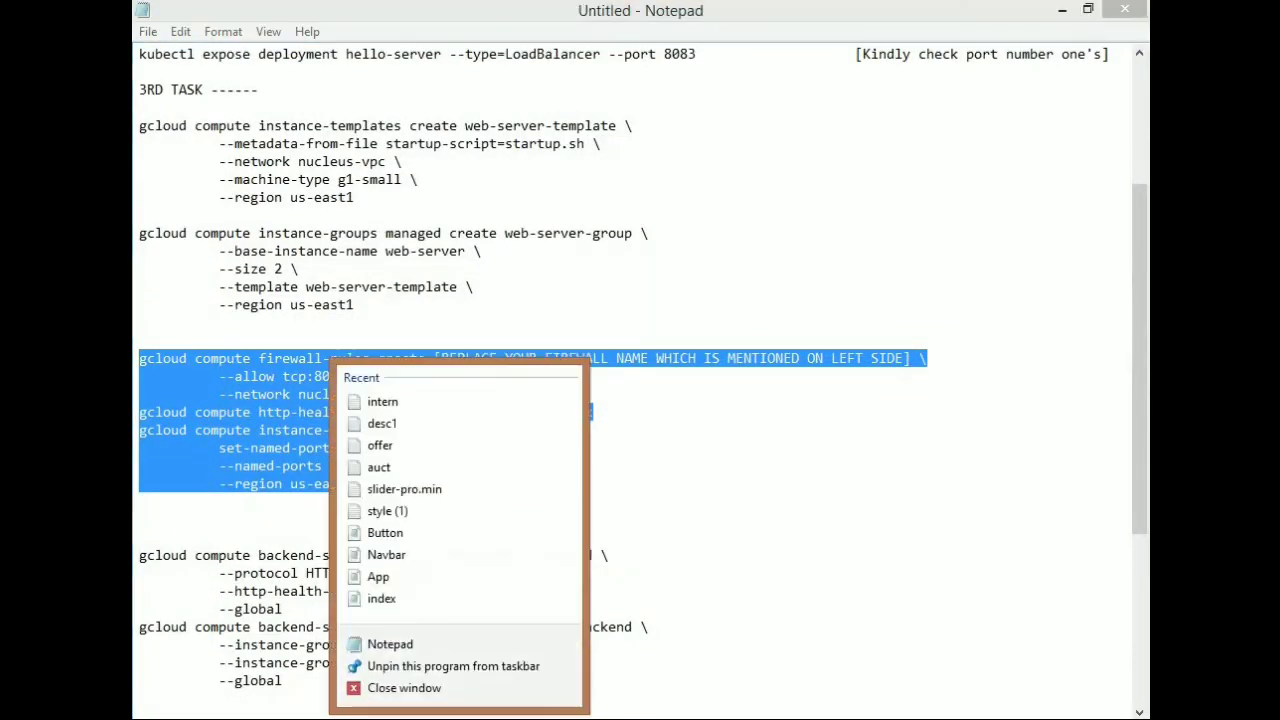
click(400, 644)
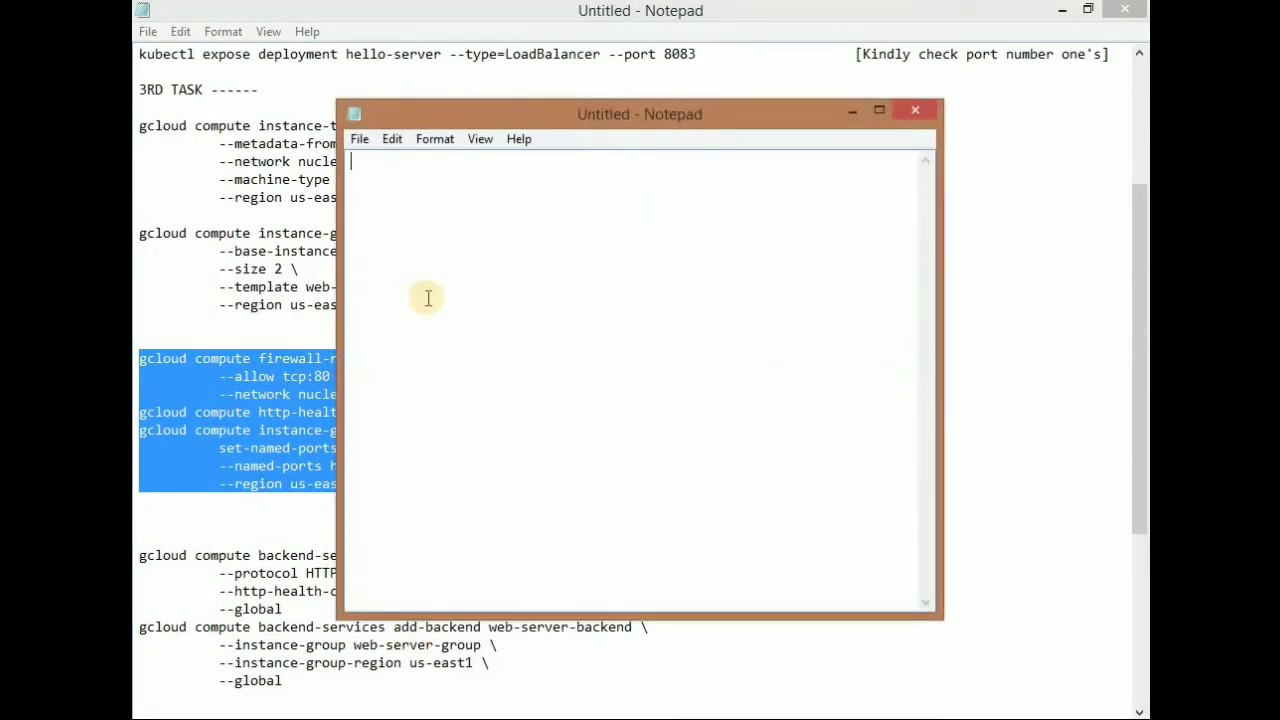
key(ctrl+v)
click(879, 110)
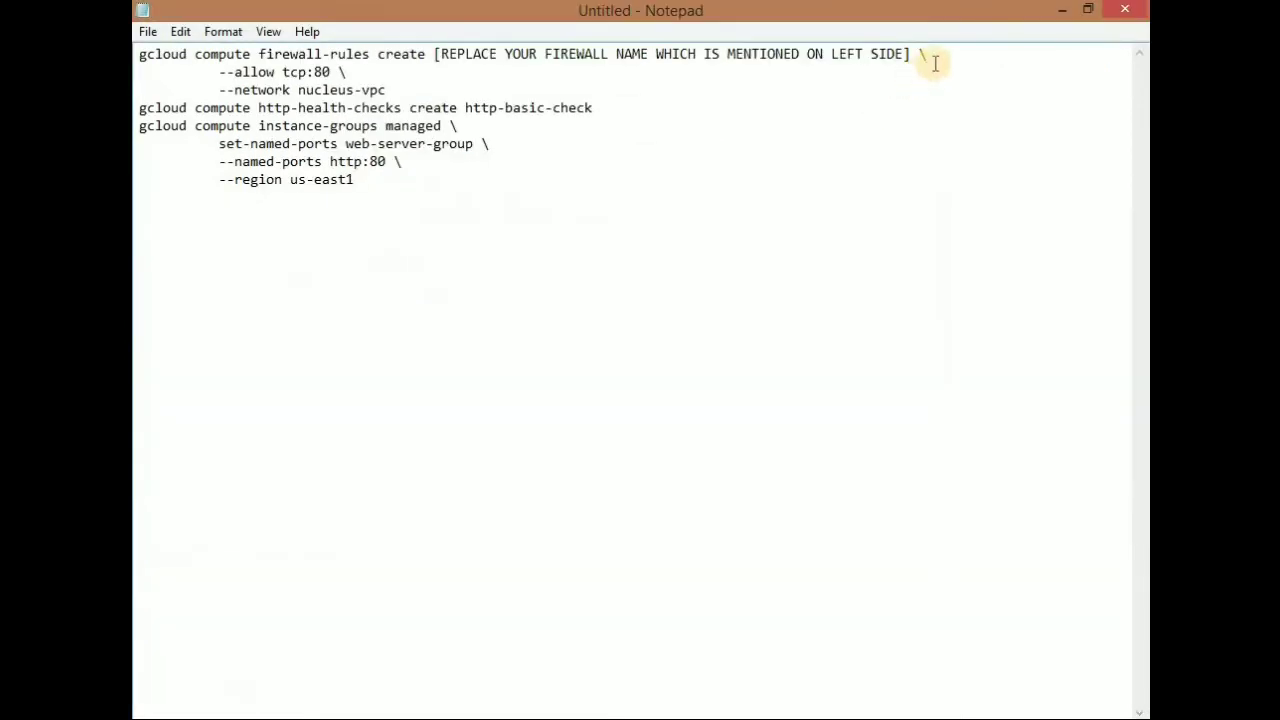
Replace the firewall name placeholder in the new Notepad window with allow-tcp-rule-209, copied from the lab page's firewall rule field.
drag(911, 58, 434, 56)
key(BackSpace)
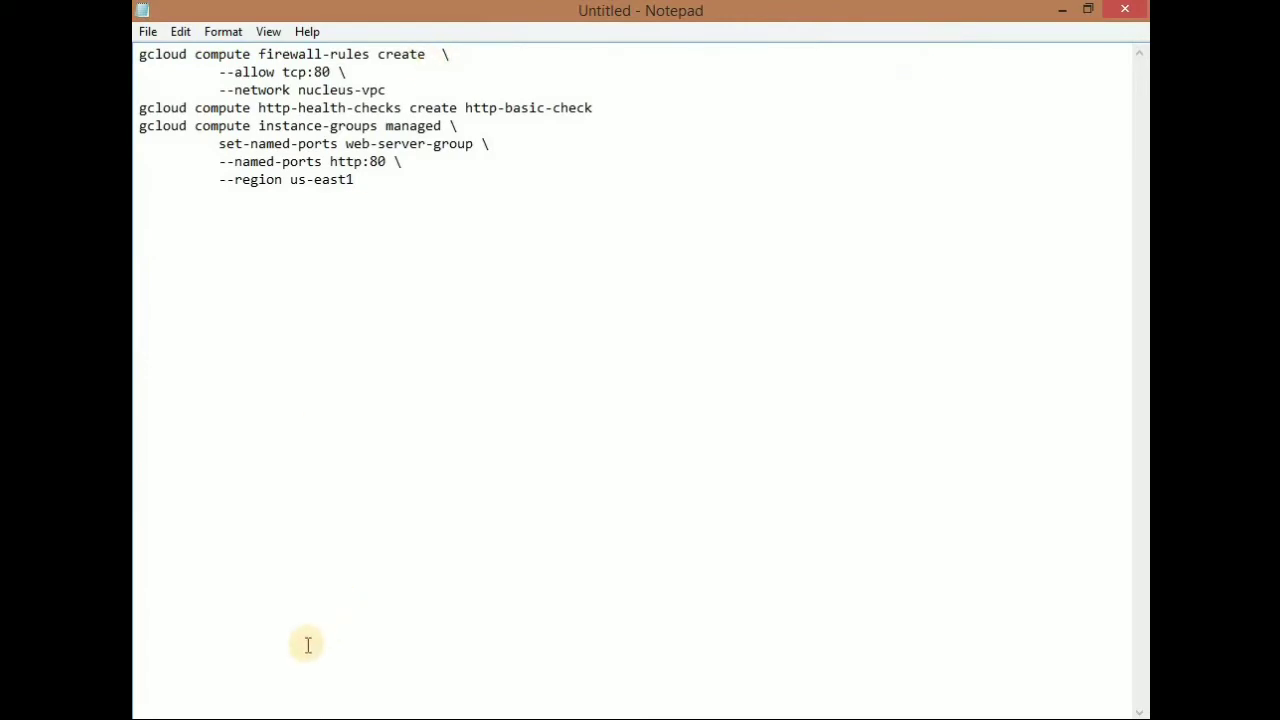
key(alt+Tab)
click(484, 12)
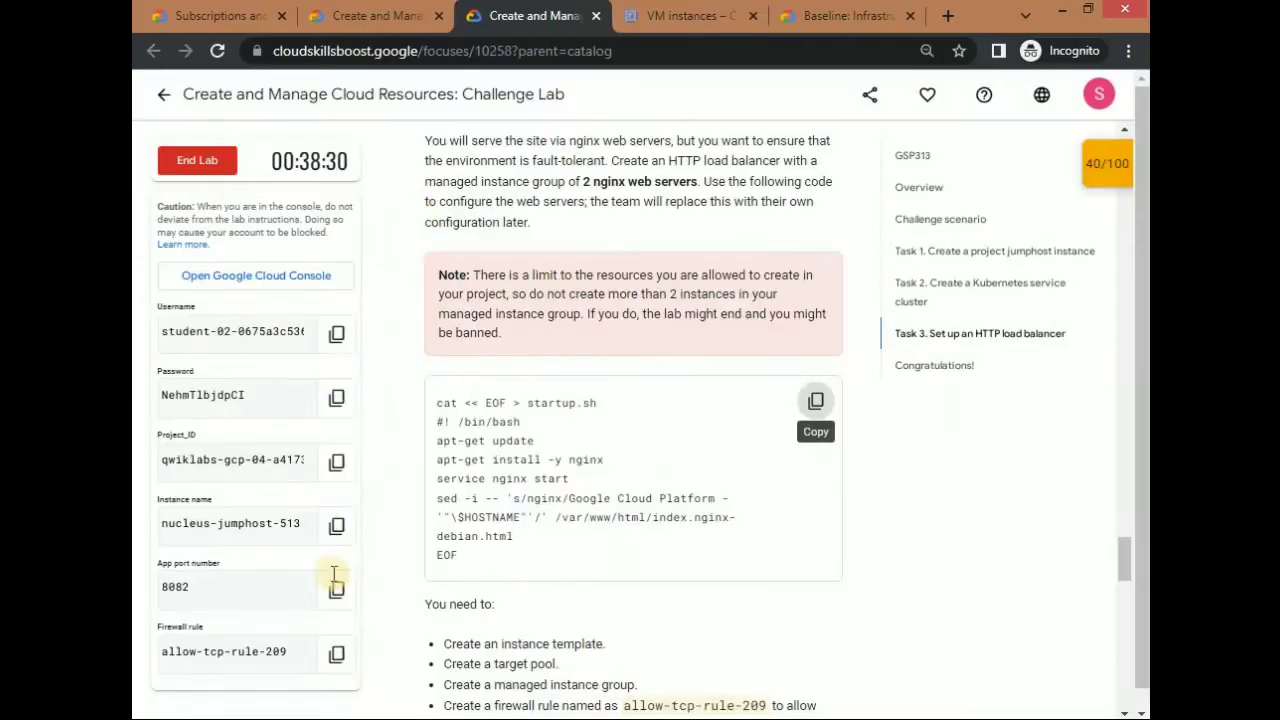
click(337, 653)
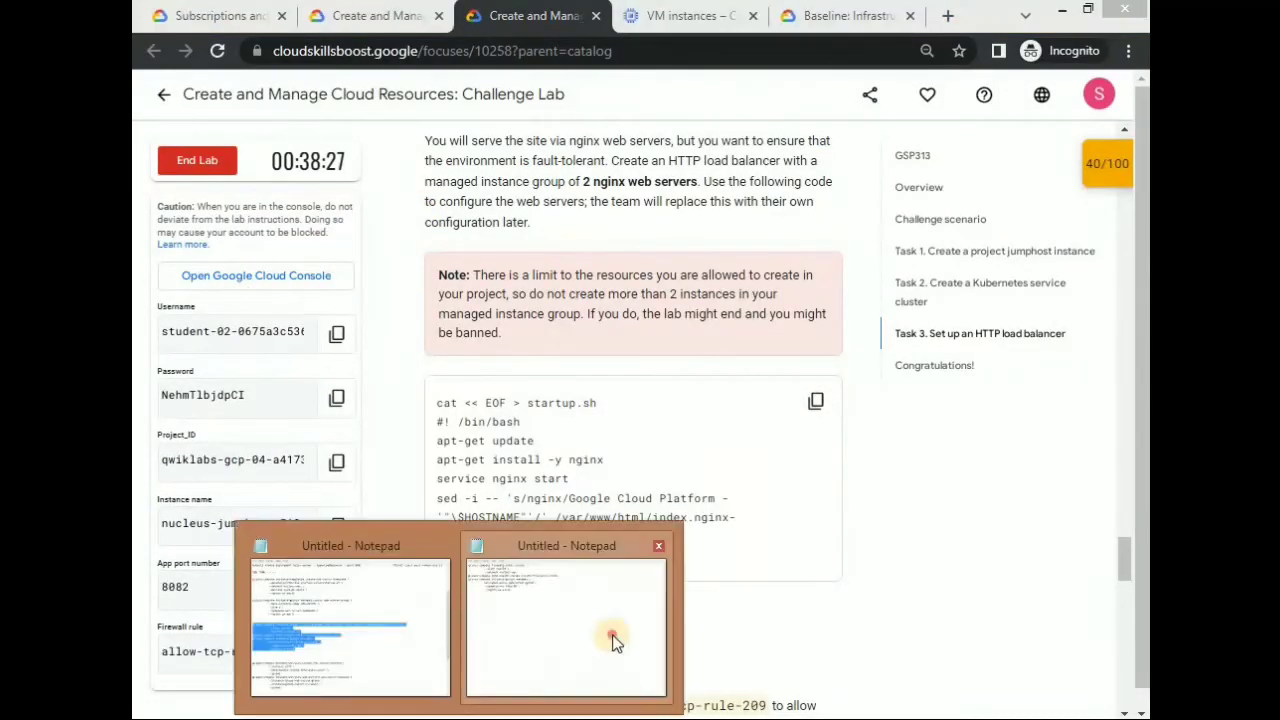
click(609, 636)
key(ctrl+v)
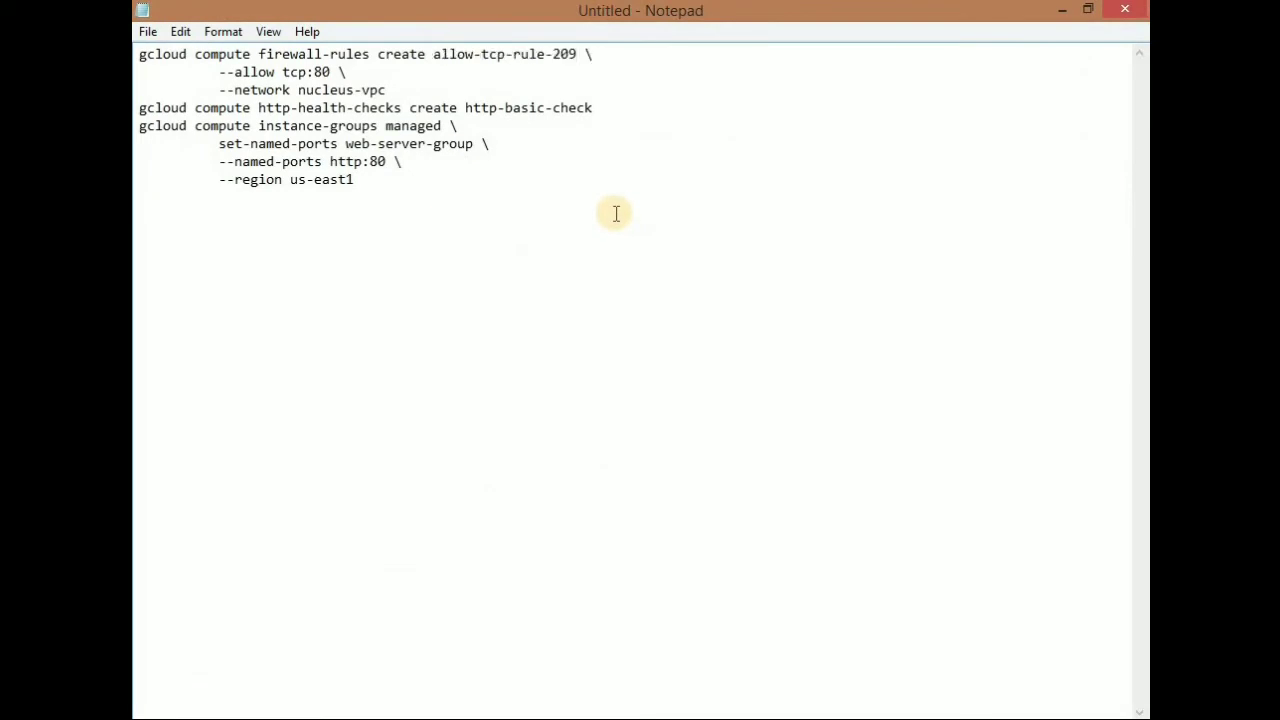
Run the edited block in Cloud Shell to create firewall rule allow-tcp-rule-209 and http-basic-check, and set web-server-group's named port http:80.
key(ctrl+a)
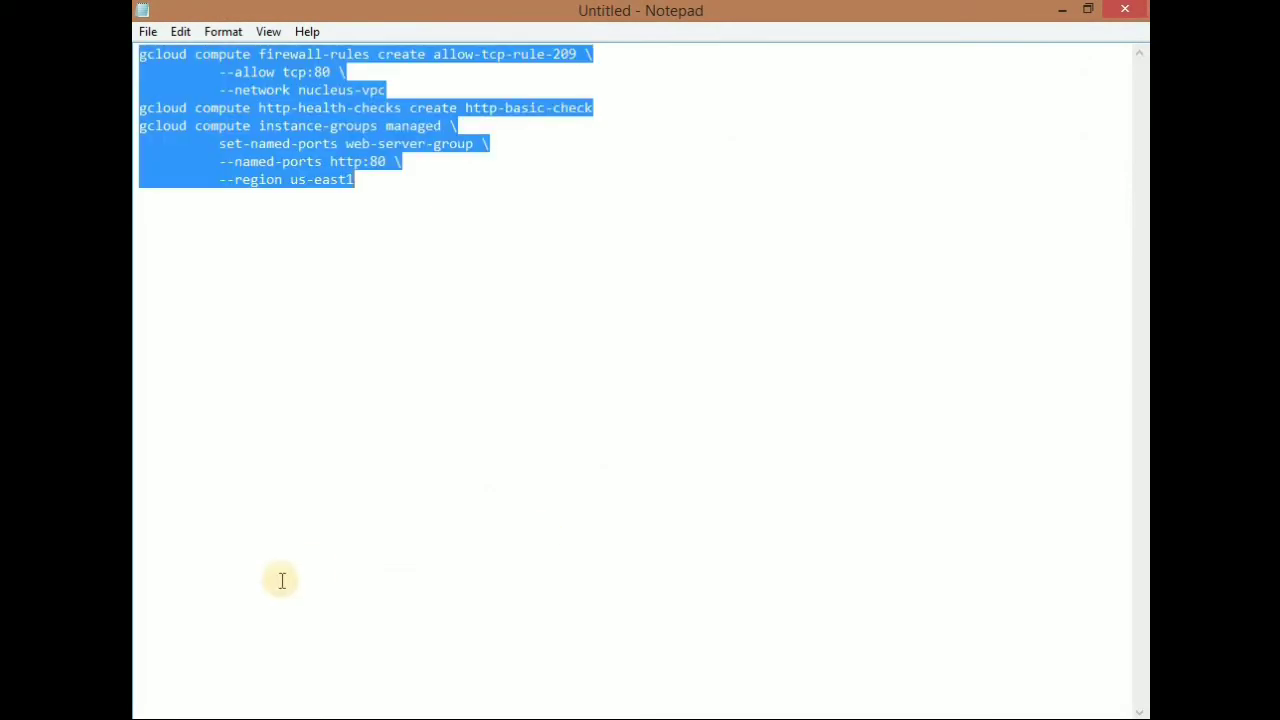
click(391, 649)
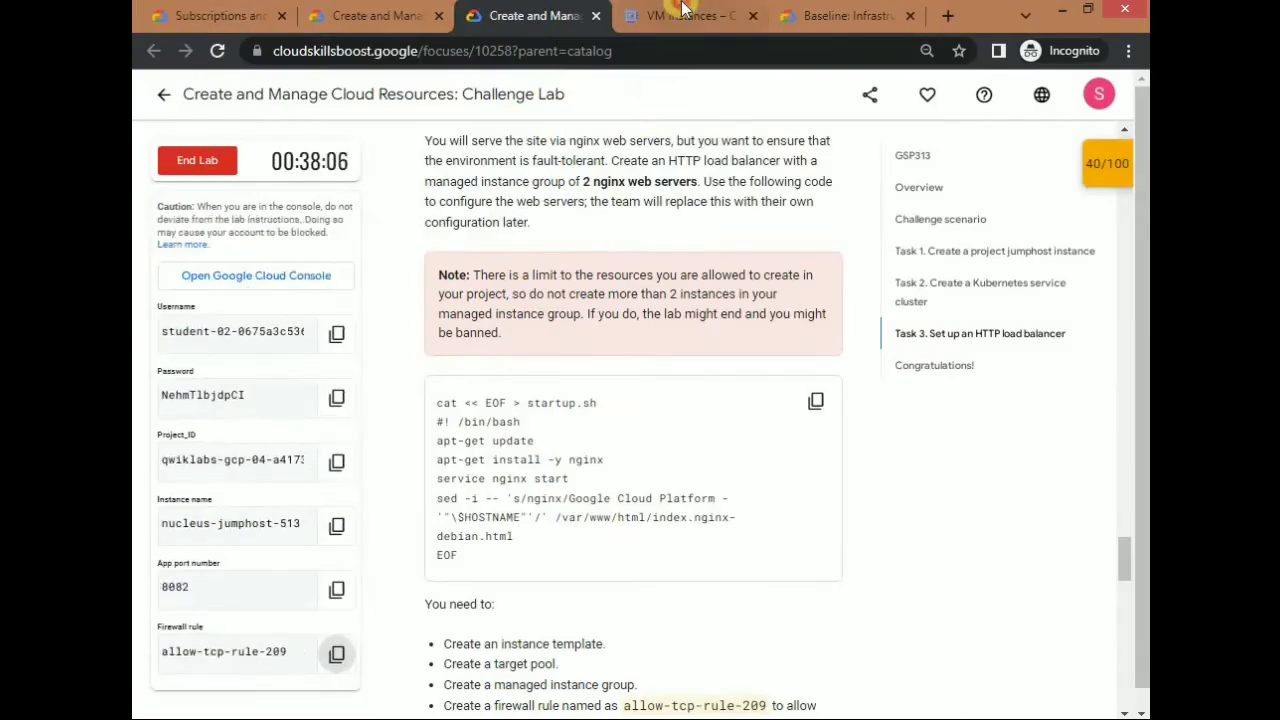
click(690, 15)
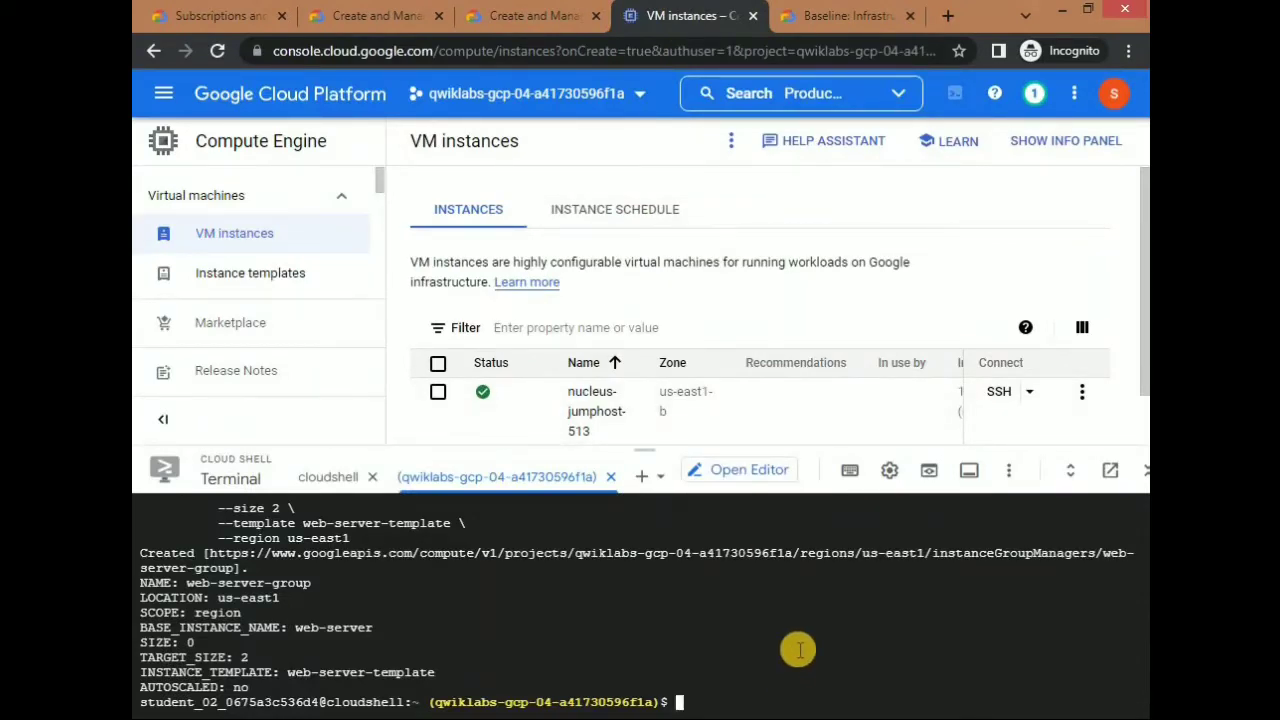
key(ctrl+v)
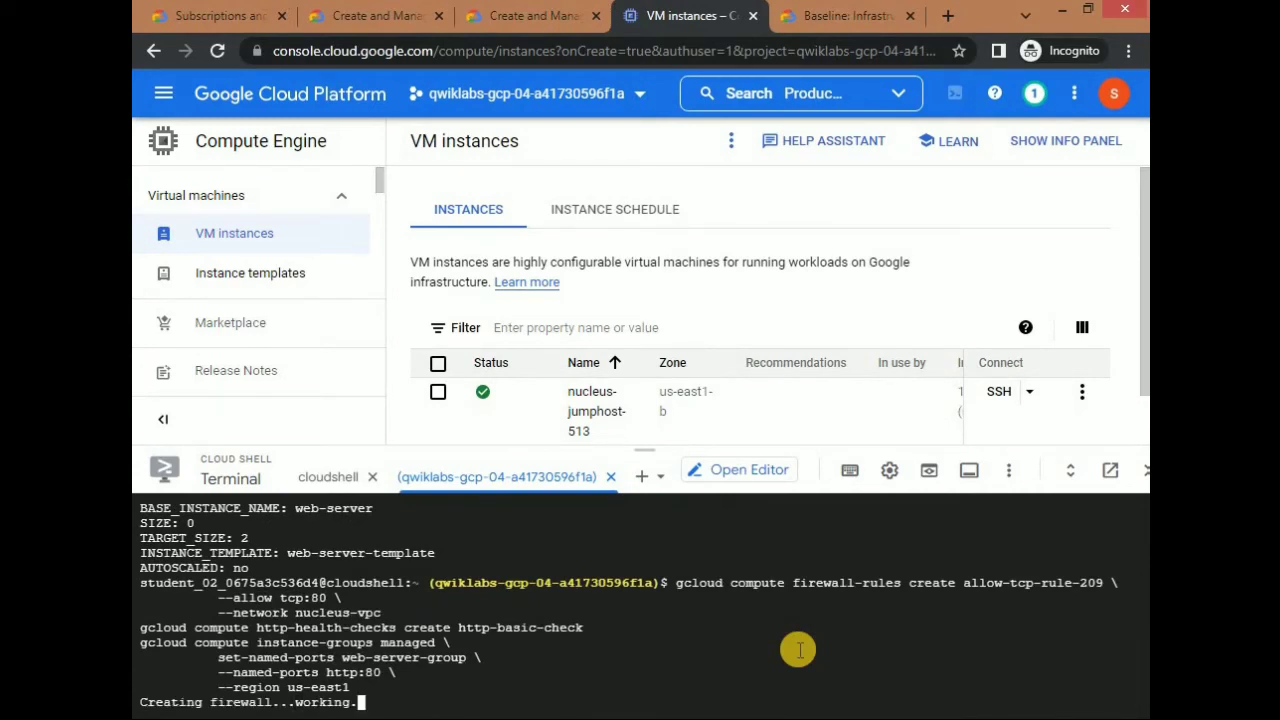
Create global HTTP backend service web-server-backend with http-basic-check and add web-server-group in us-east1, using the Notepad commands in Cloud Shell.
key(alt+Tab)
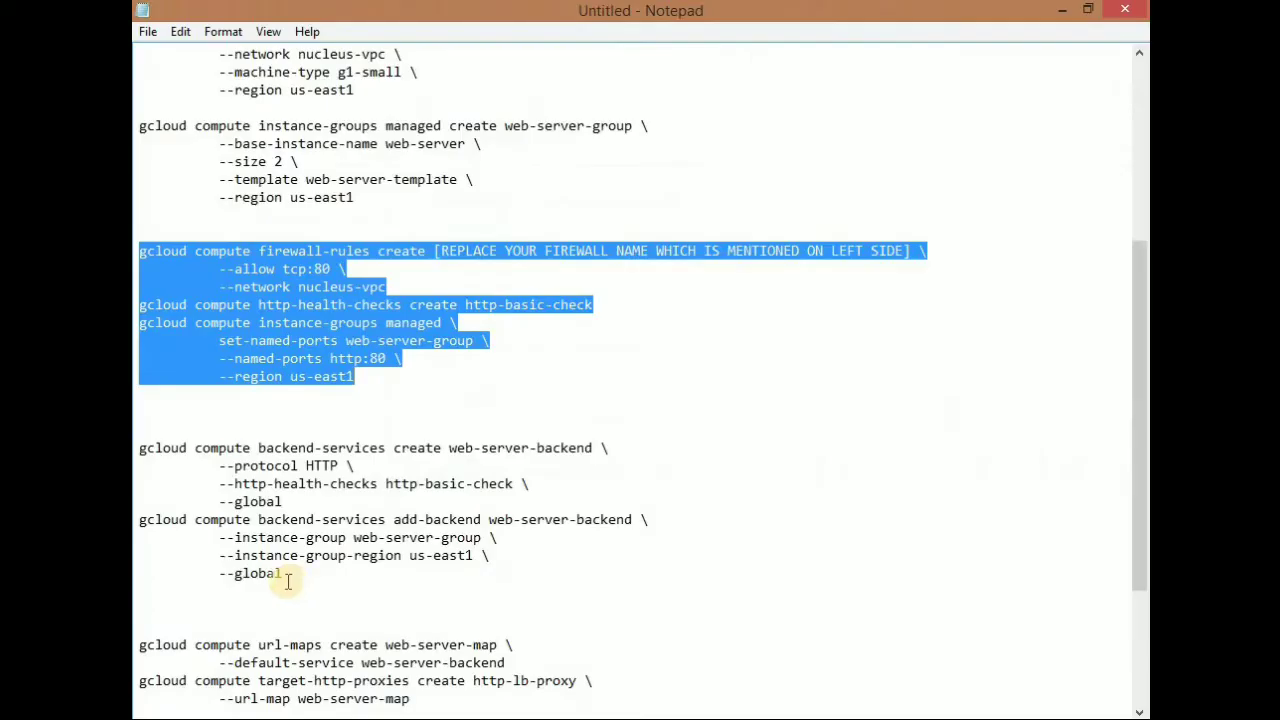
drag(286, 575, 139, 448)
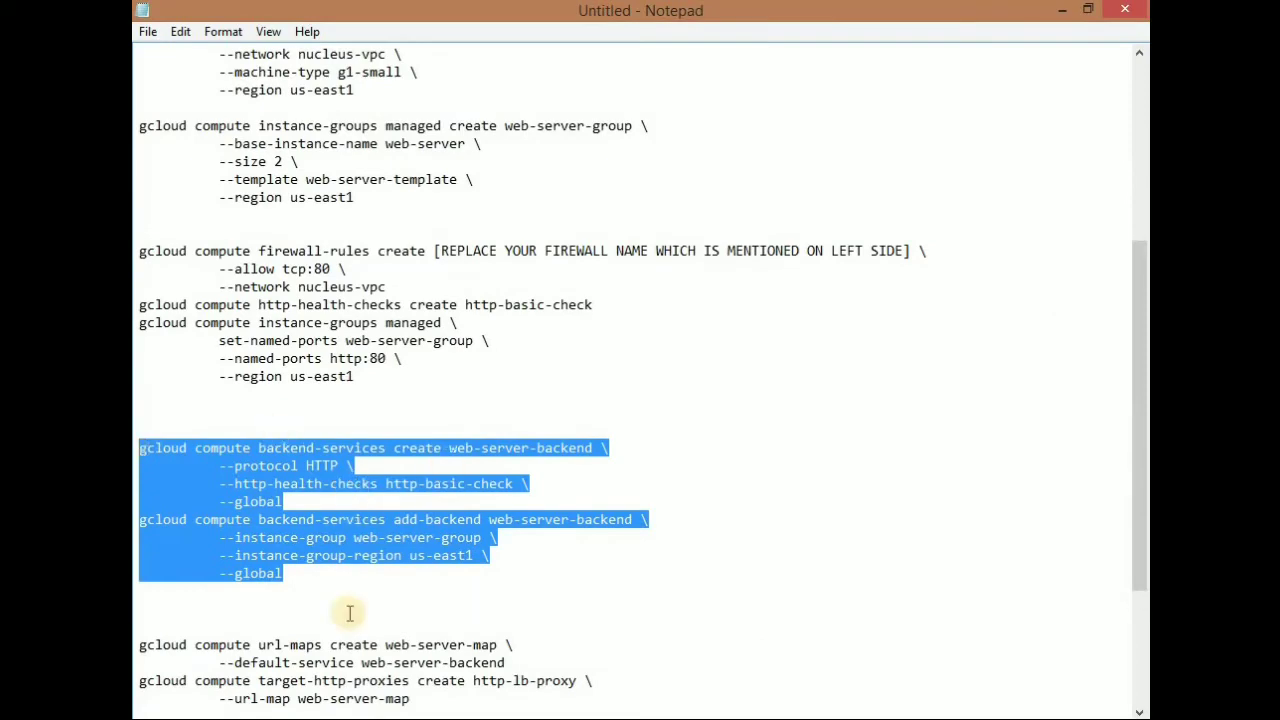
click(335, 718)
click(477, 625)
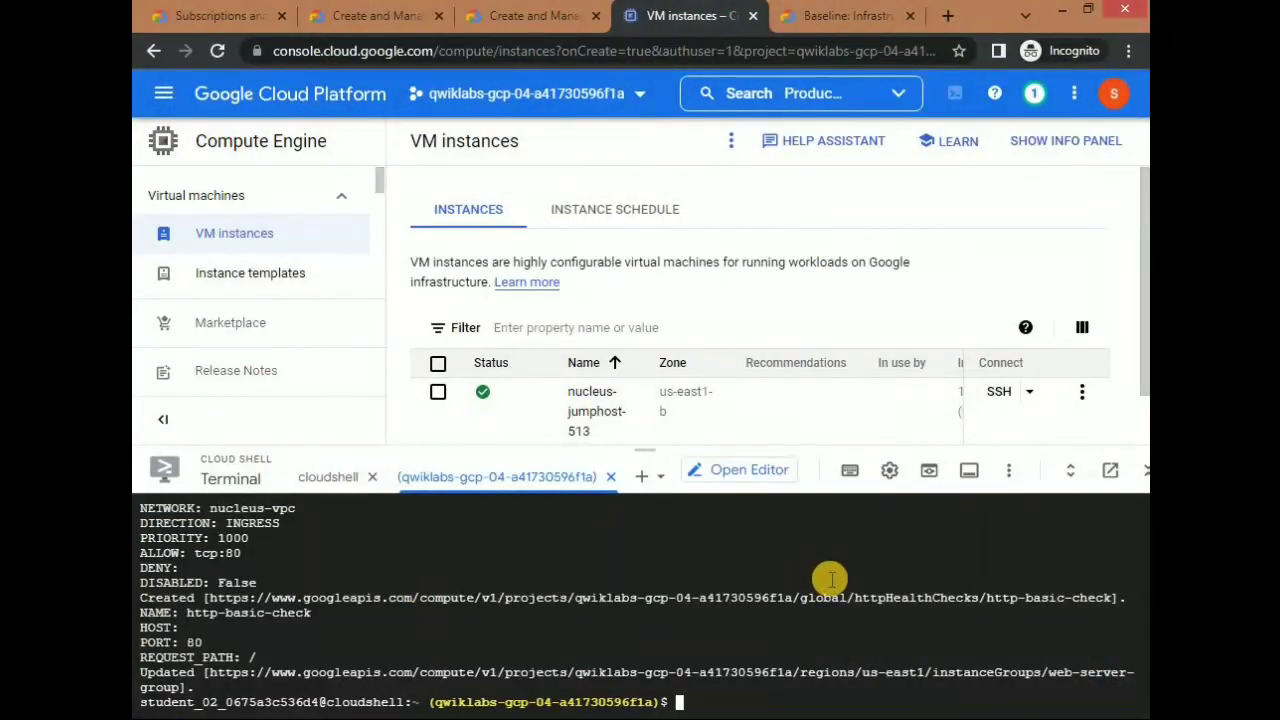
key(ctrl+v)
key(Return)
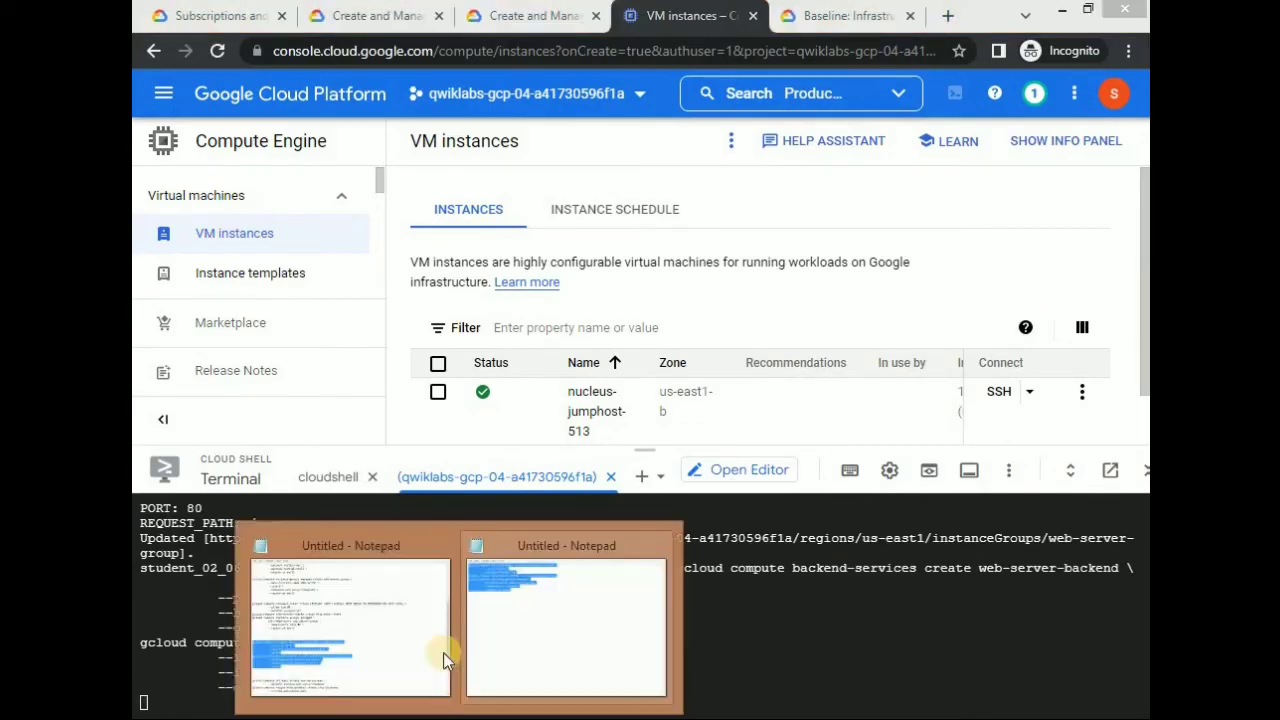
Create URL map web-server-map with default service web-server-backend and target proxy http-lb-proxy, using the Notepad commands in Cloud Shell.
click(443, 652)
drag(410, 591, 136, 538)
key(ctrl+c)
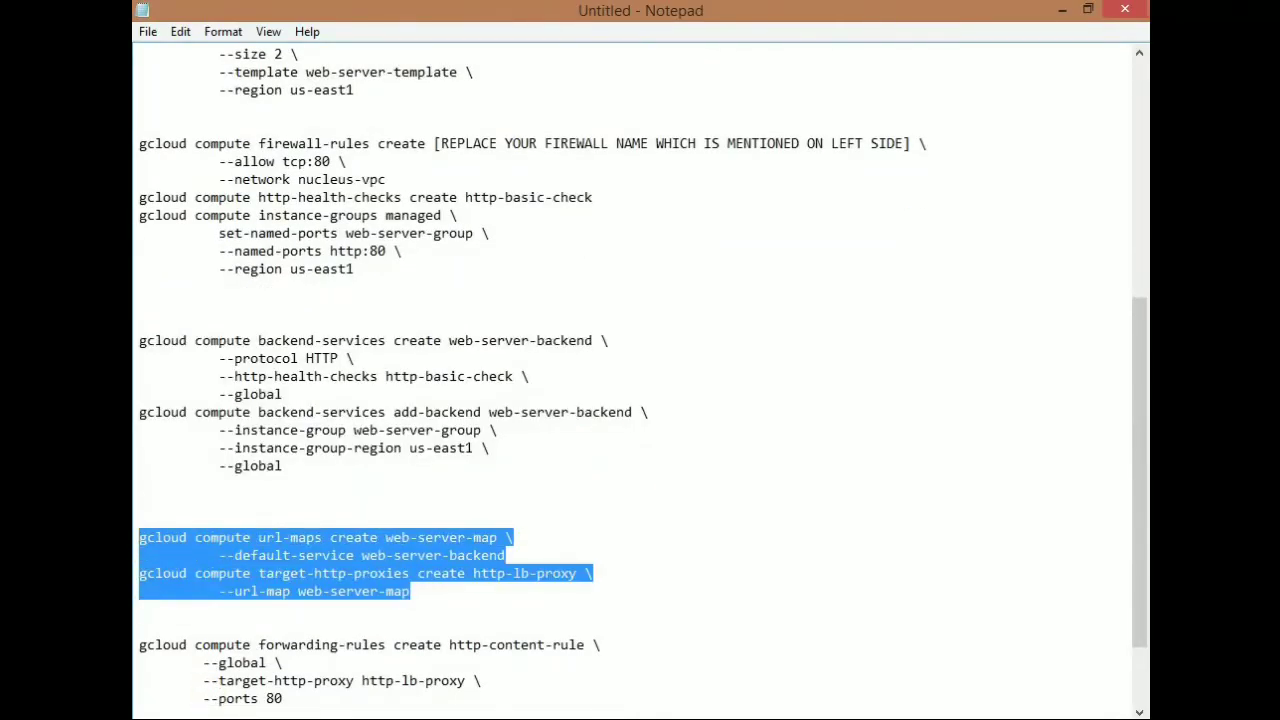
click(437, 643)
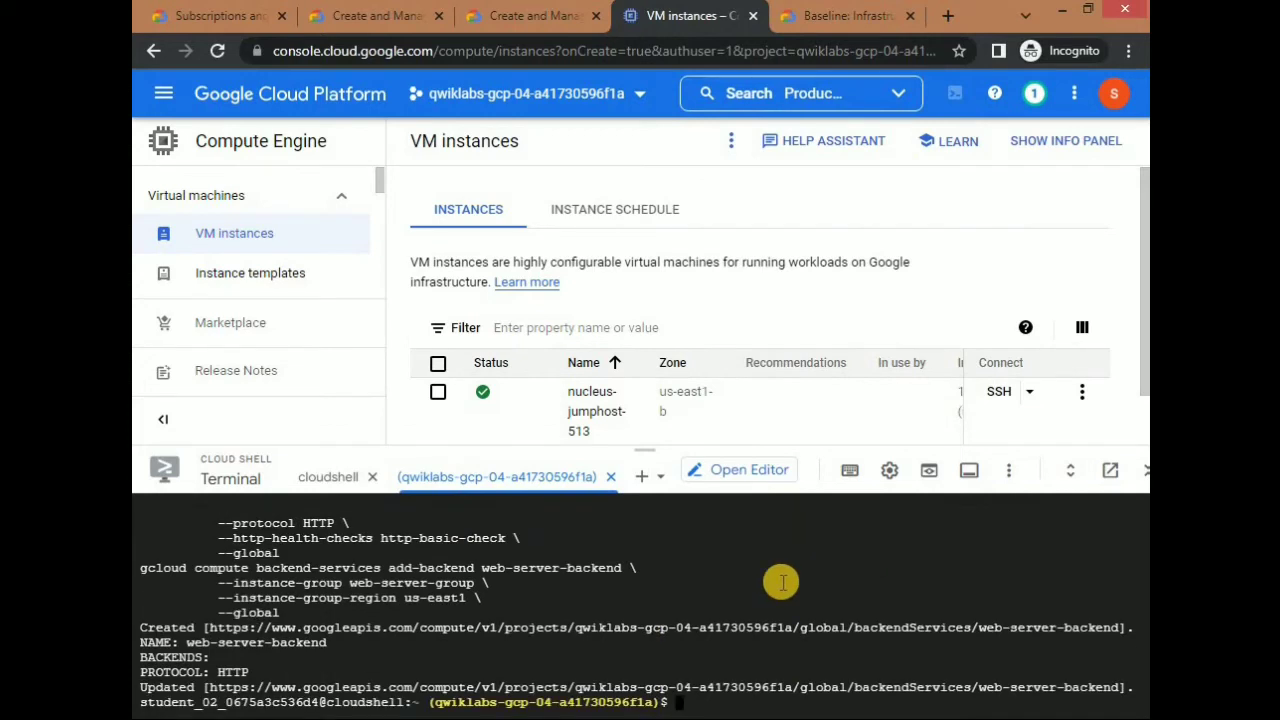
key(ctrl+v)
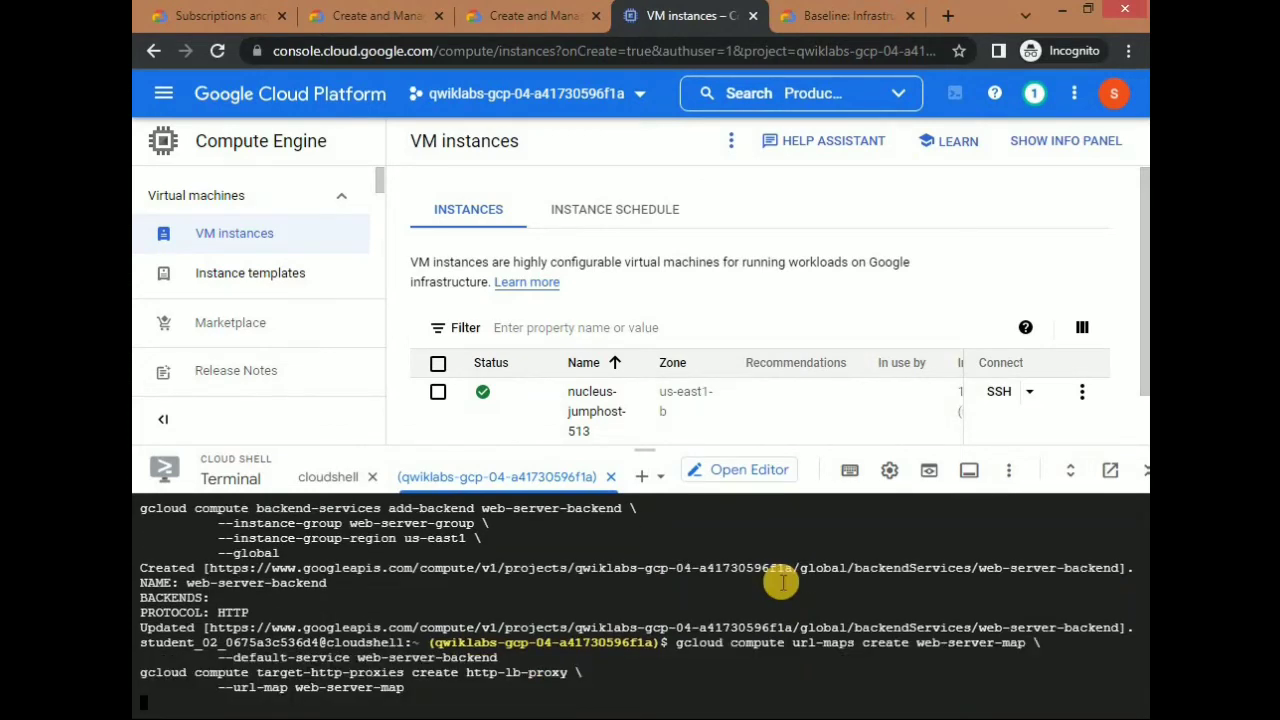
Create global forwarding rule http-content-rule for target proxy http-lb-proxy on port 80, using the Notepad command in Cloud Shell.
key(alt+Tab)
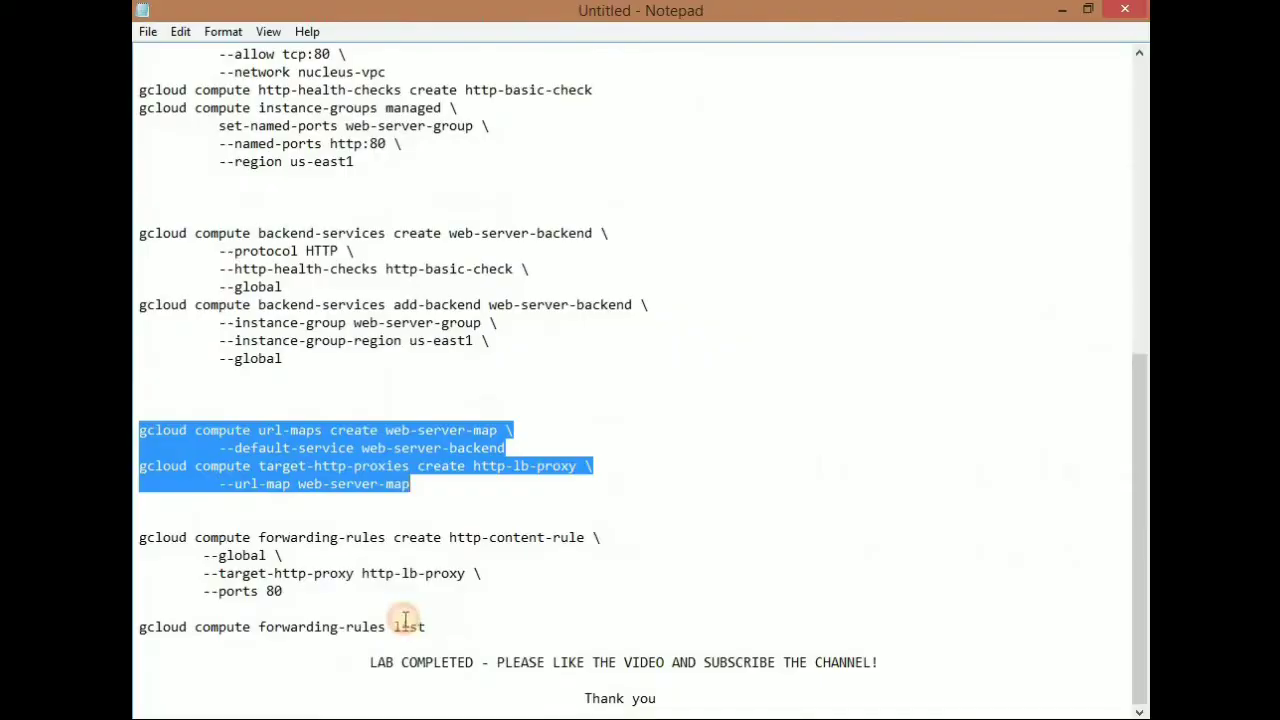
drag(284, 591, 136, 540)
key(ctrl+c)
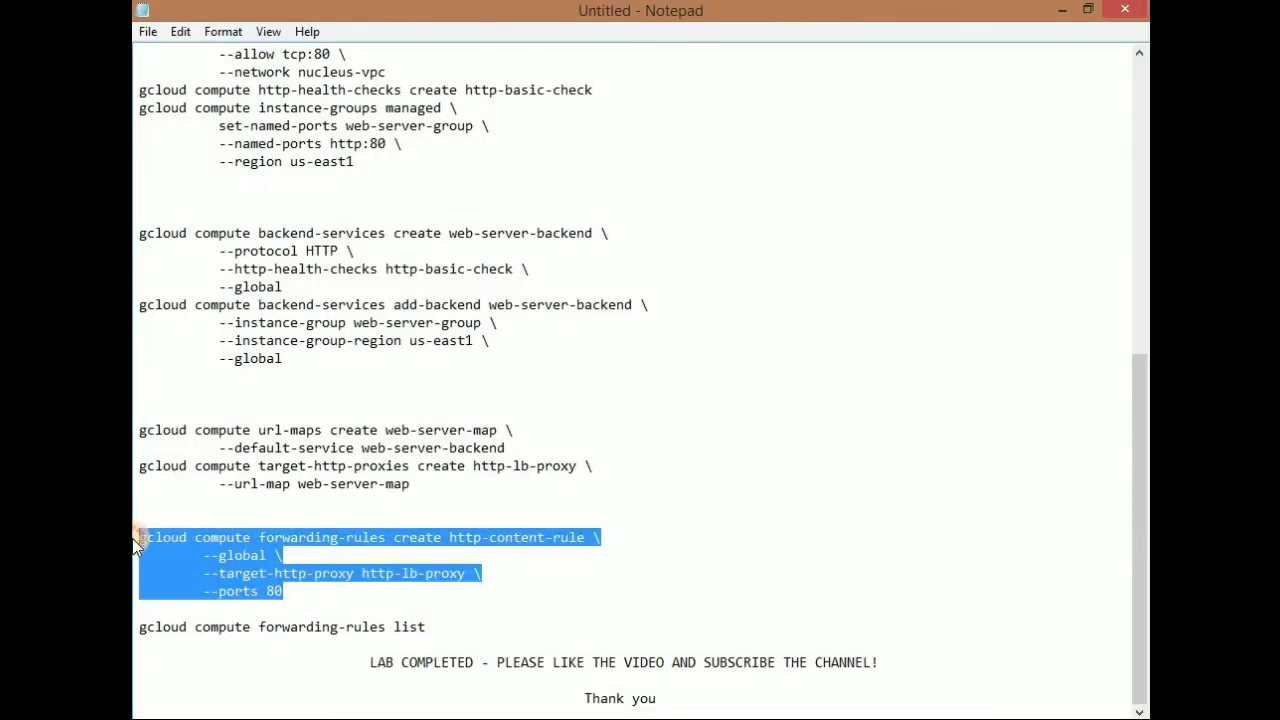
key(alt+Tab)
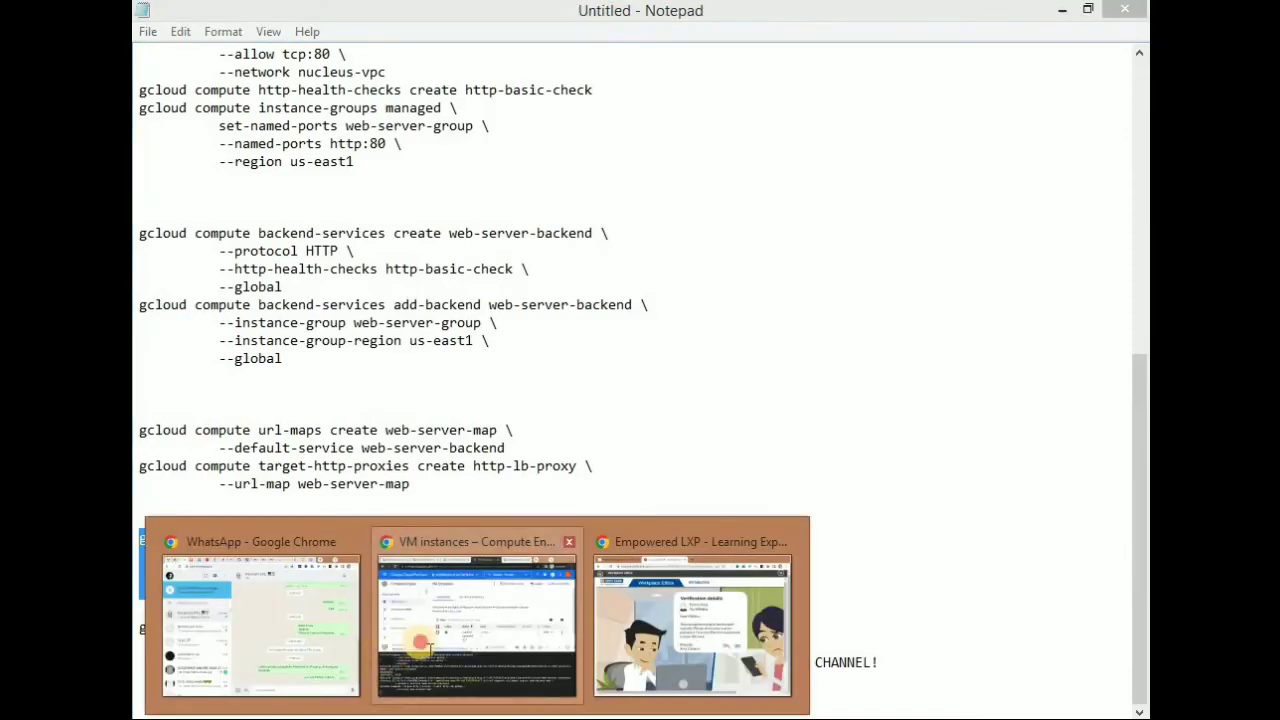
key(ctrl+v)
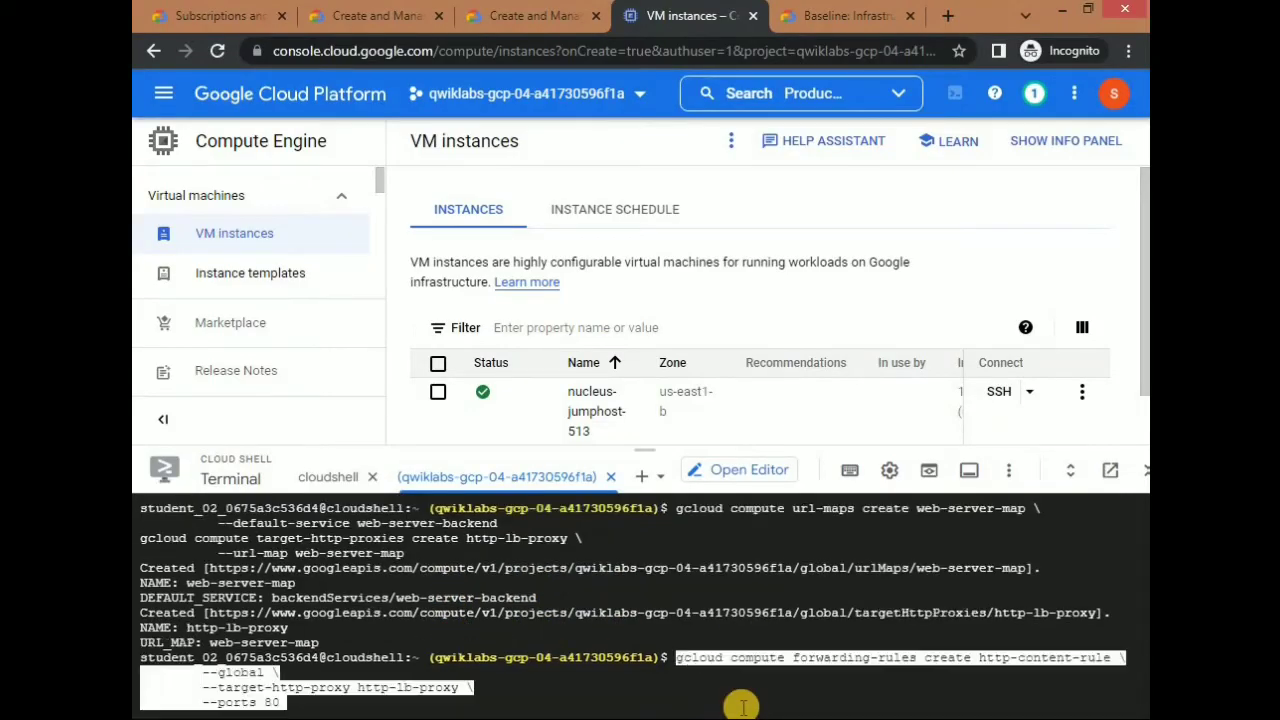
key(Return)
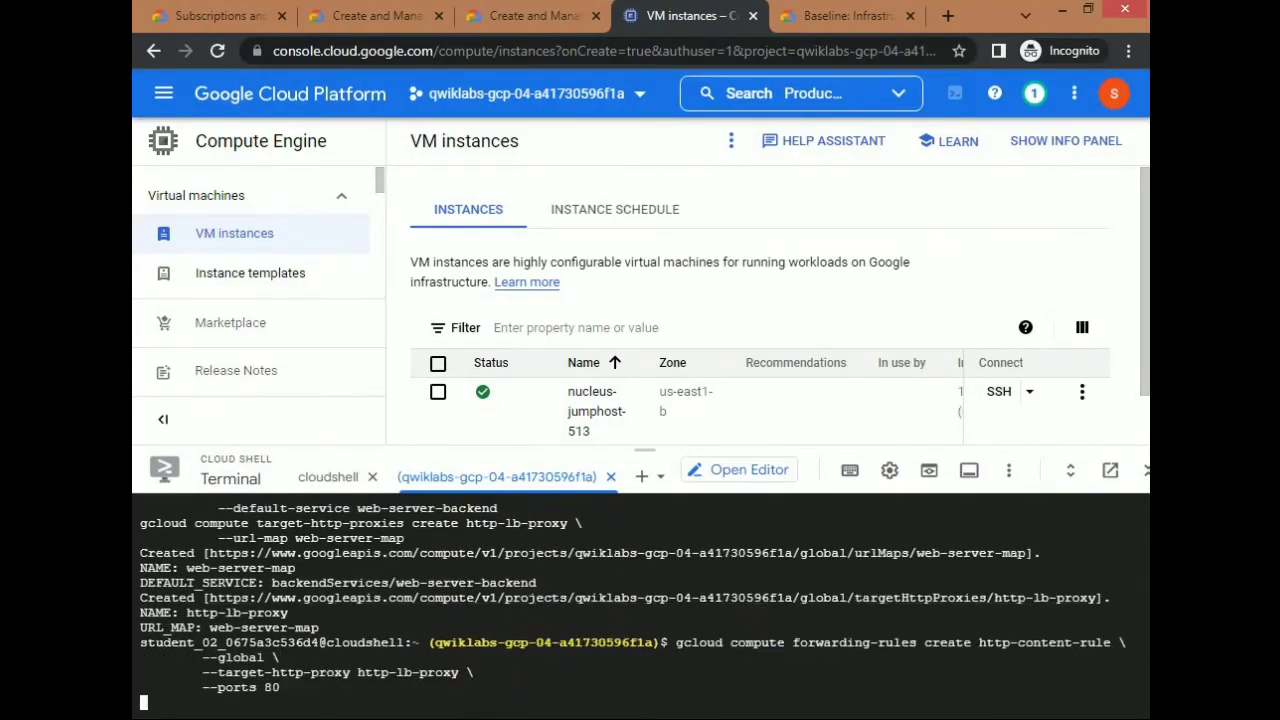
List the forwarding rules in Cloud Shell with the gcloud compute forwarding-rules list command copied from the Notepad notes.
click(472, 718)
click(486, 644)
drag(426, 627, 143, 630)
key(ctrl+c)
click(402, 718)
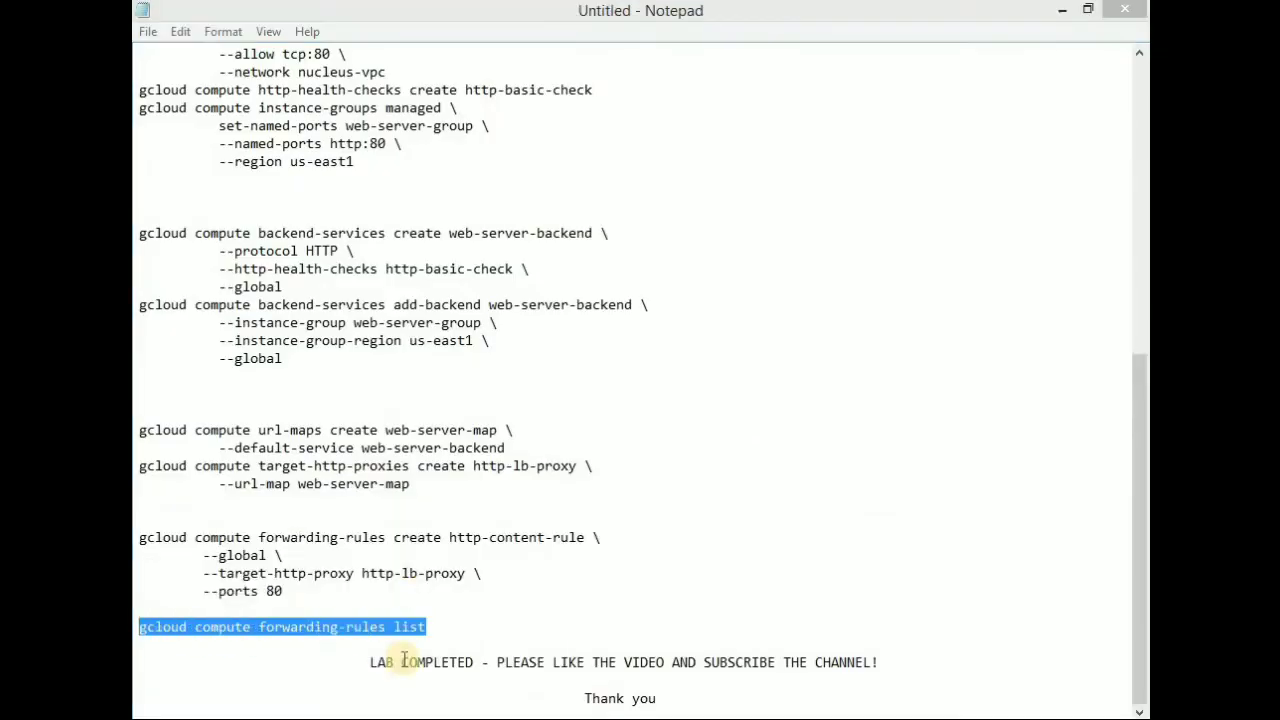
click(473, 620)
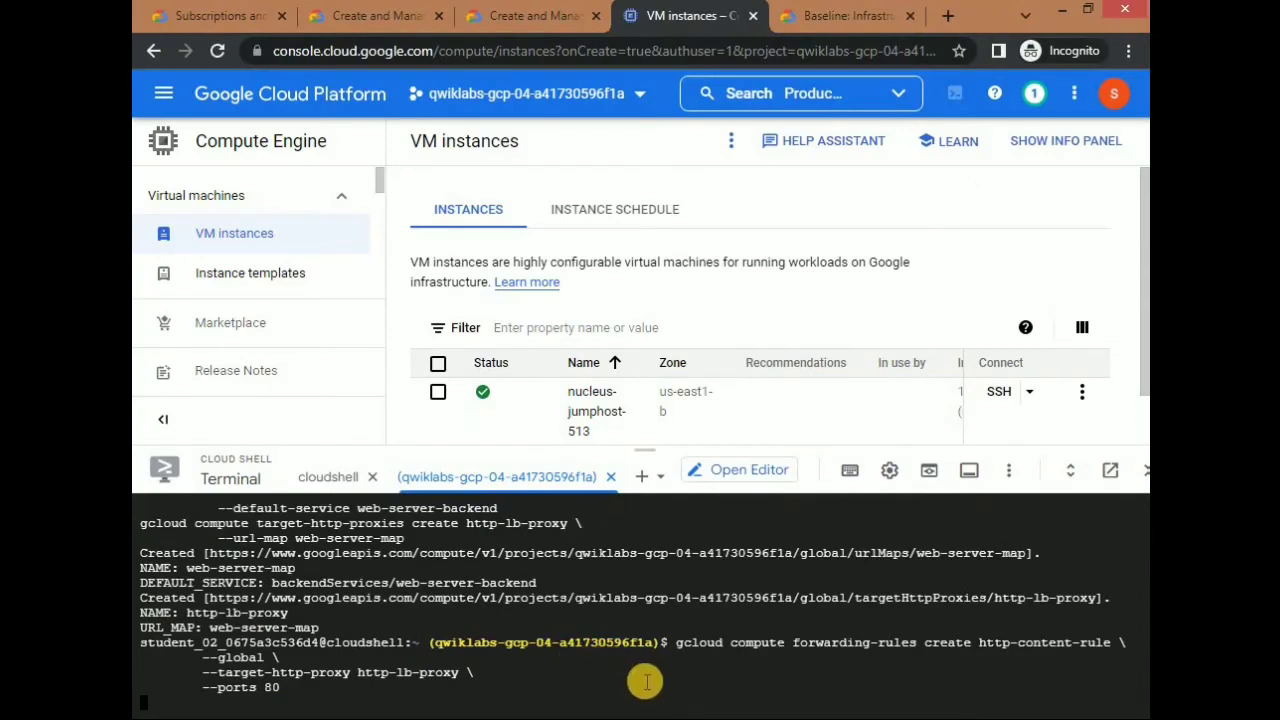
key(ctrl+v)
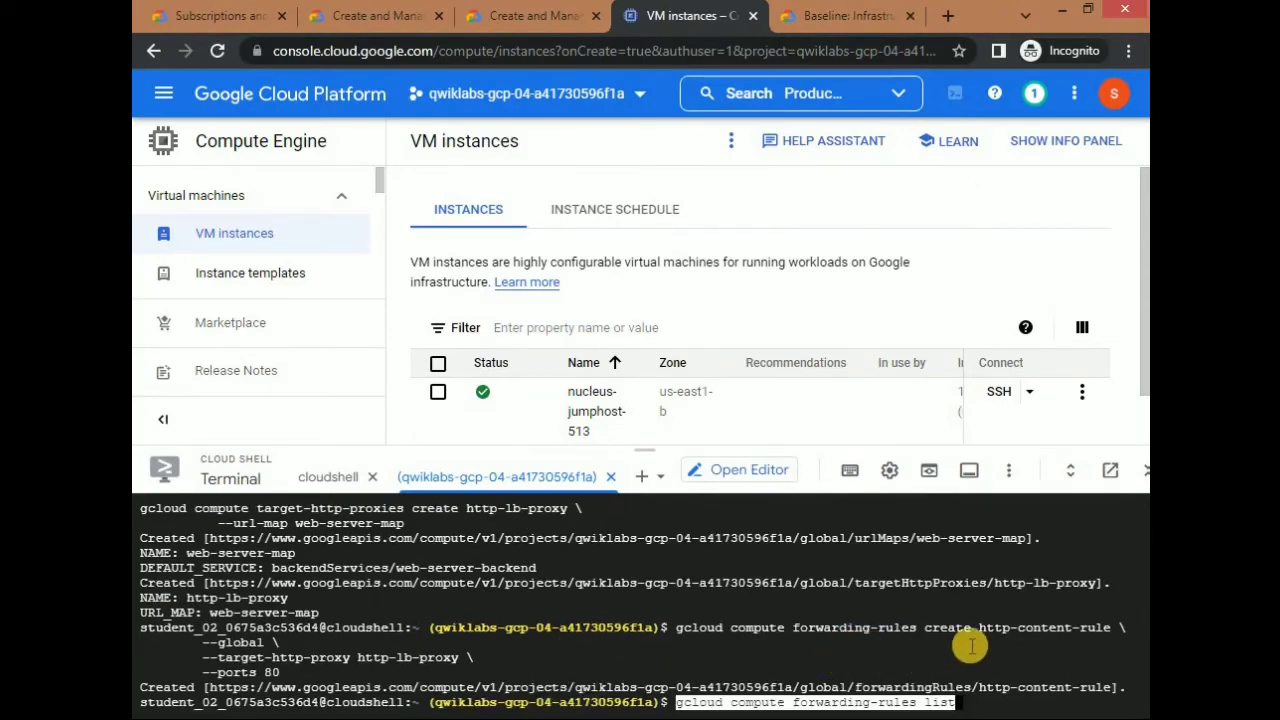
key(Return)
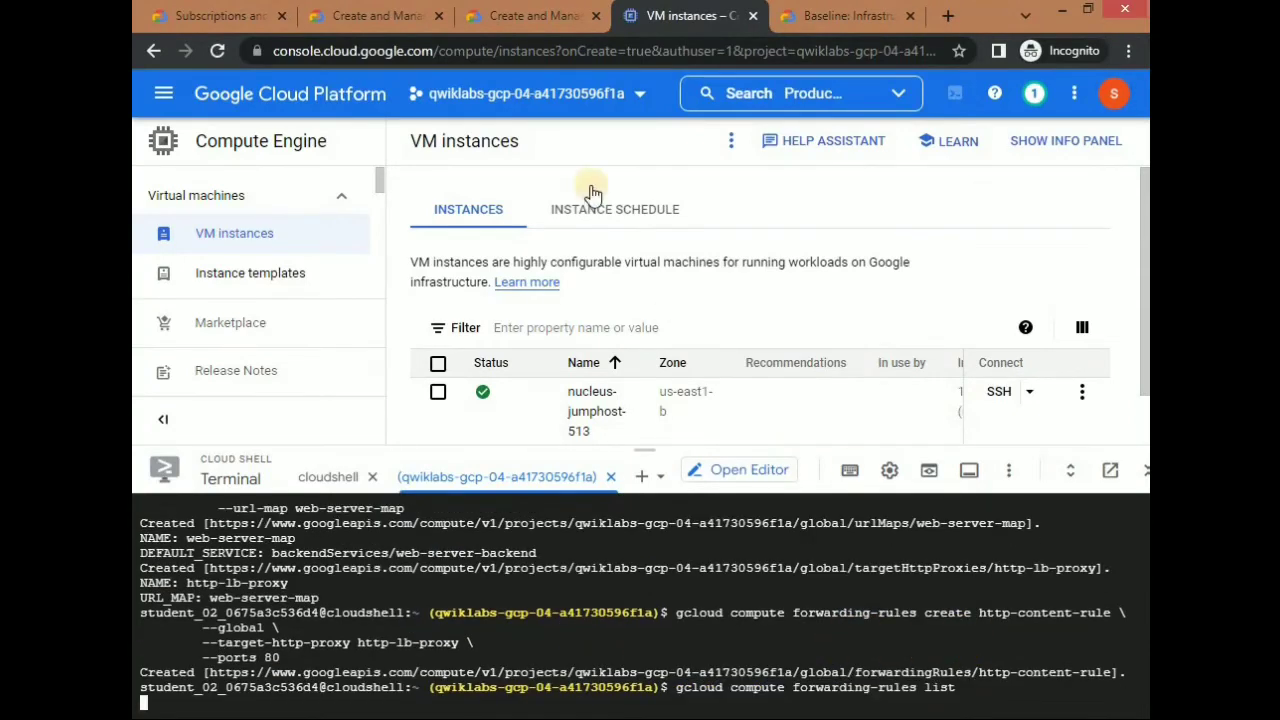
Check the lab progress for Task 3's objective, Create the website behind the HTTP load balancer, repeating the check after viewing the forwarding rules list.
click(530, 15)
scroll(577, 328, down, 5)
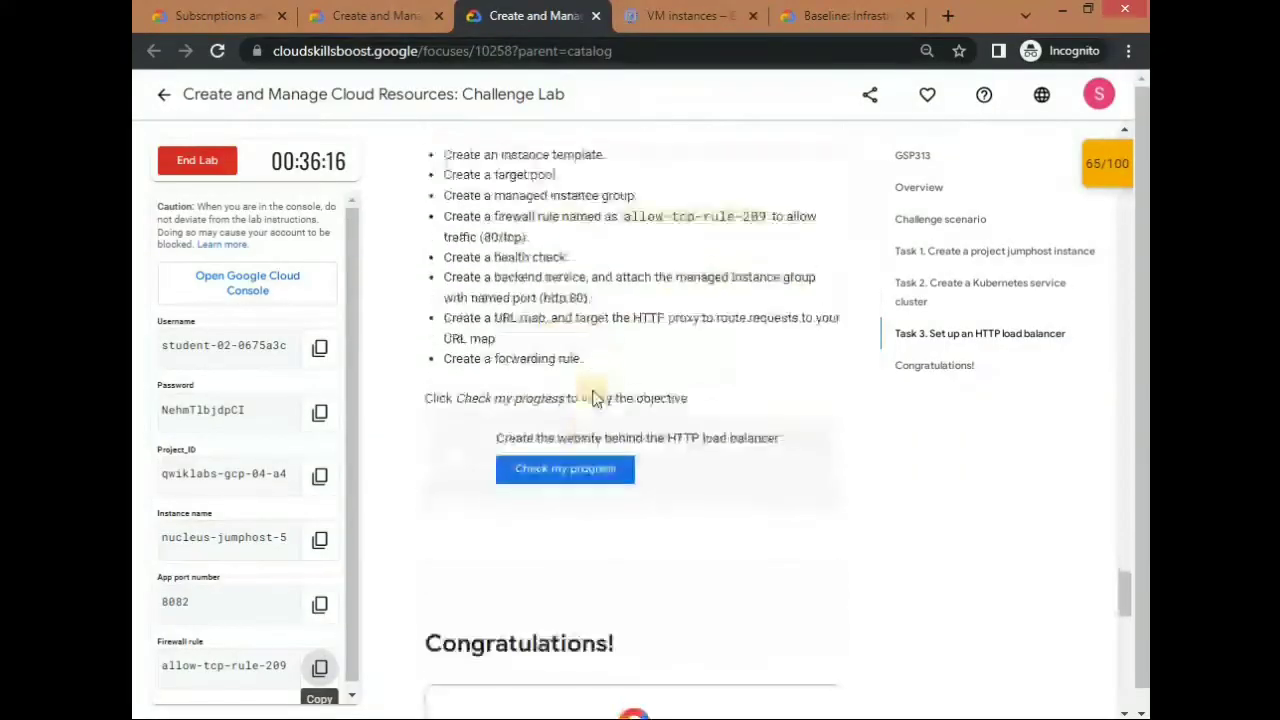
click(586, 460)
click(690, 30)
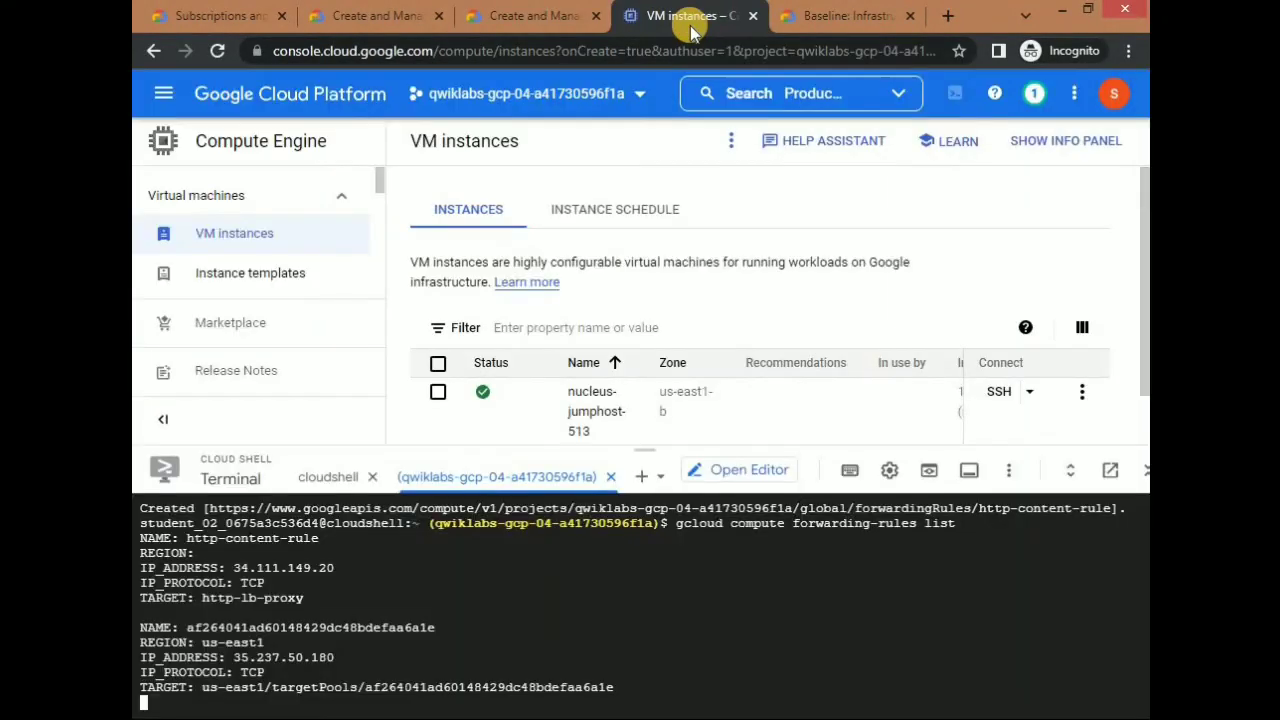
click(545, 17)
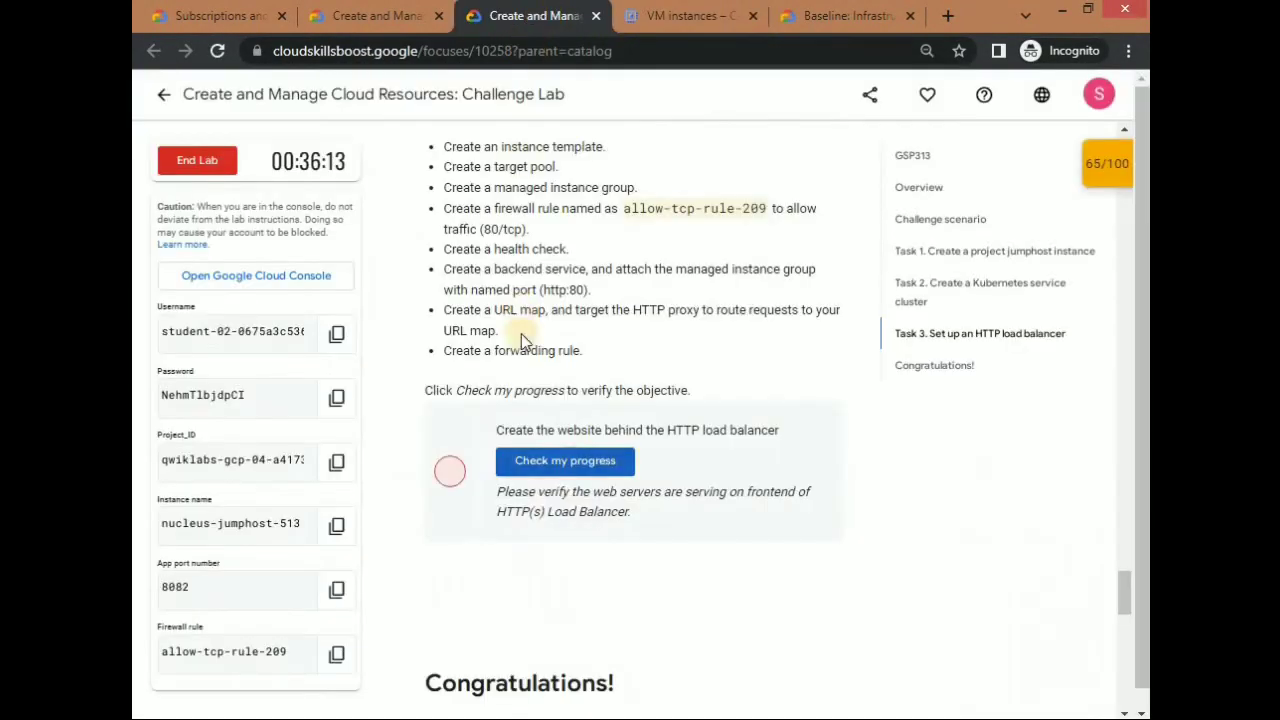
click(612, 458)
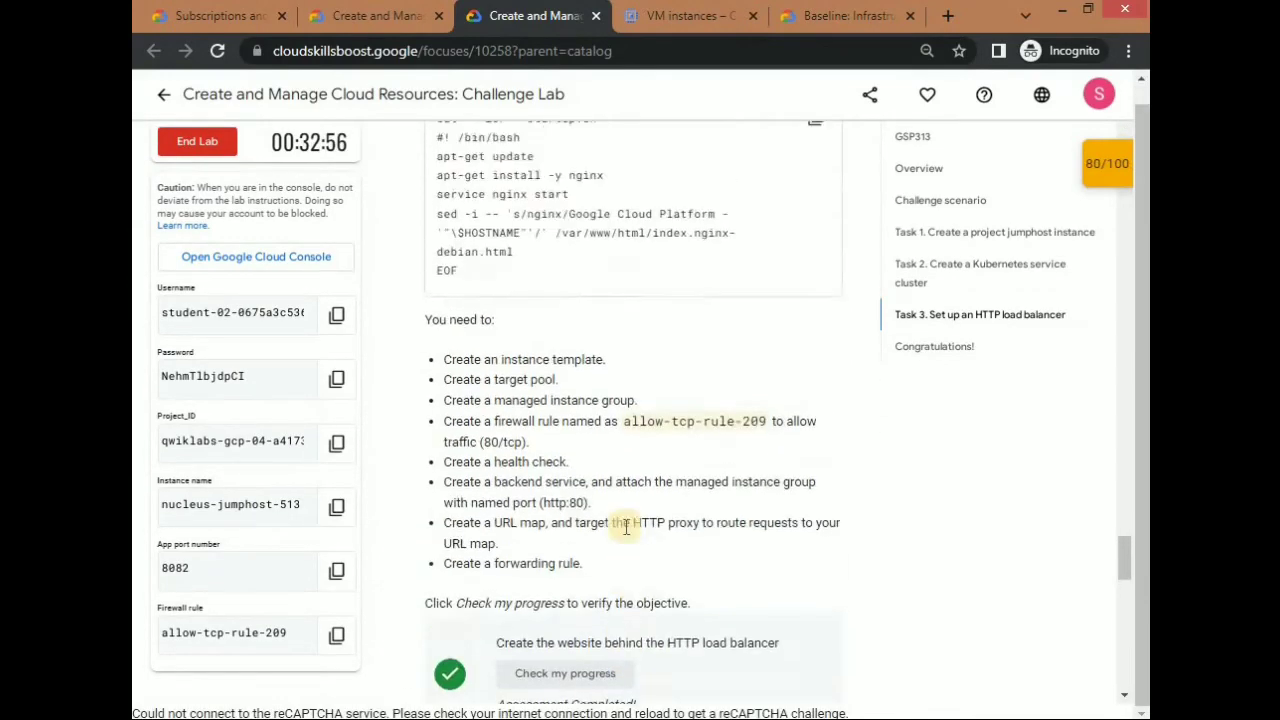
End the Create and Manage Cloud Resources challenge lab, confirm ending it, and submit the lab satisfaction survey.
scroll(628, 535, up, 5)
scroll(628, 535, down, 10)
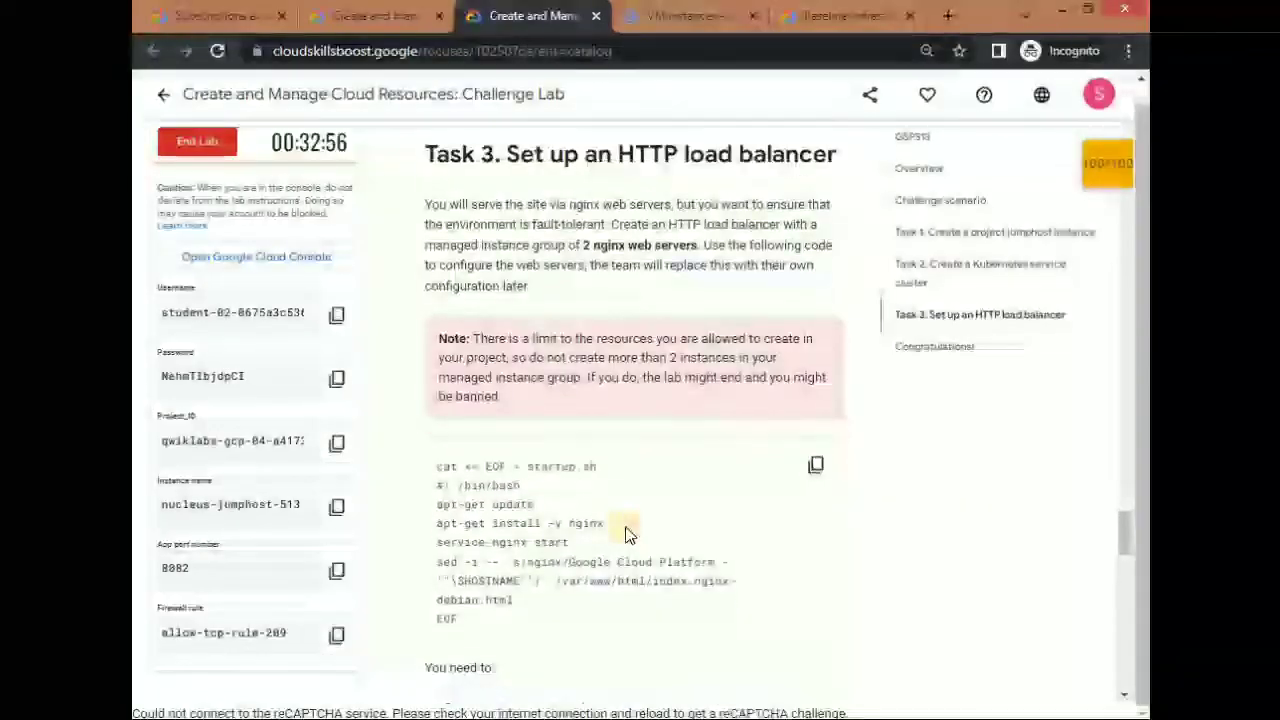
scroll(628, 535, up, 10)
scroll(628, 535, up, 15)
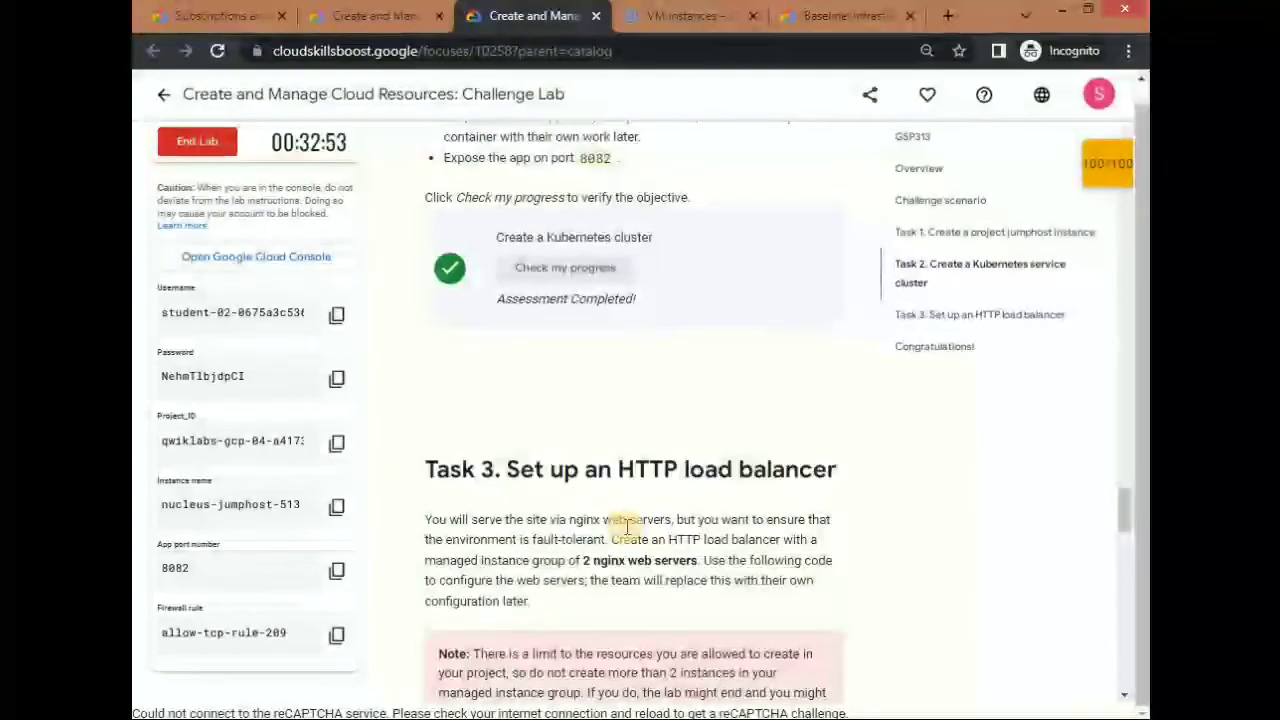
scroll(628, 535, up, 5)
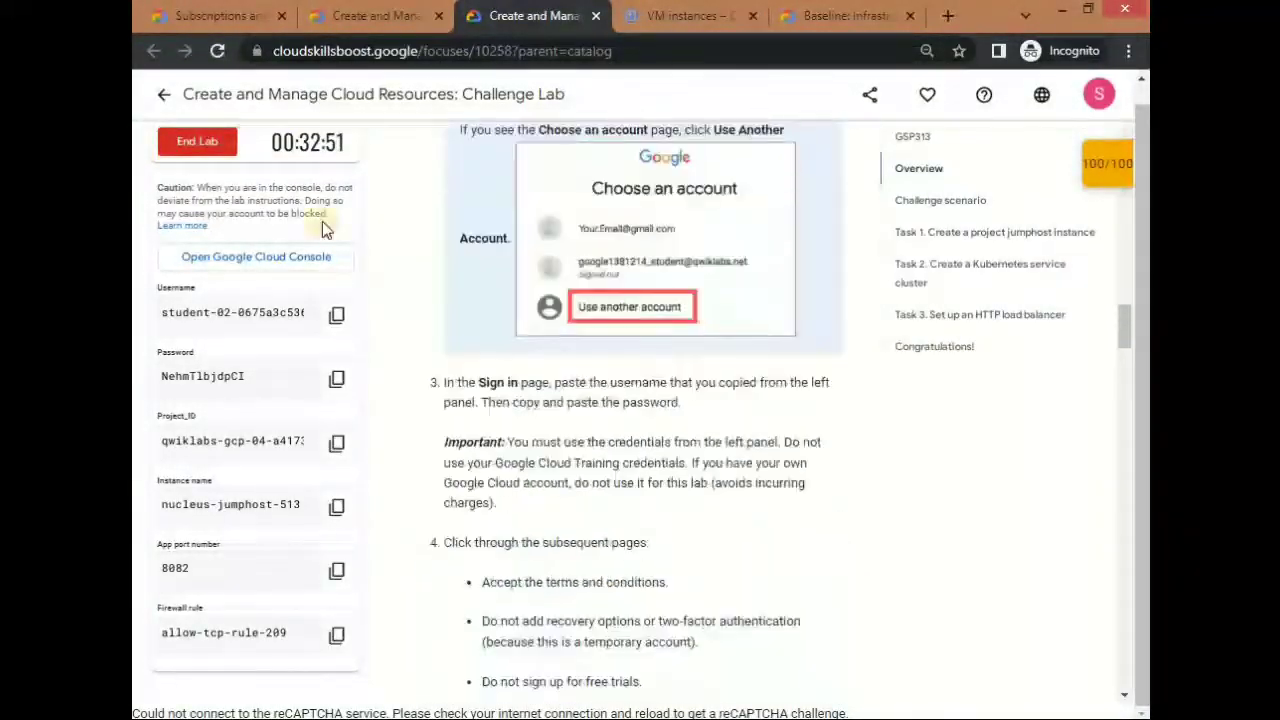
click(197, 141)
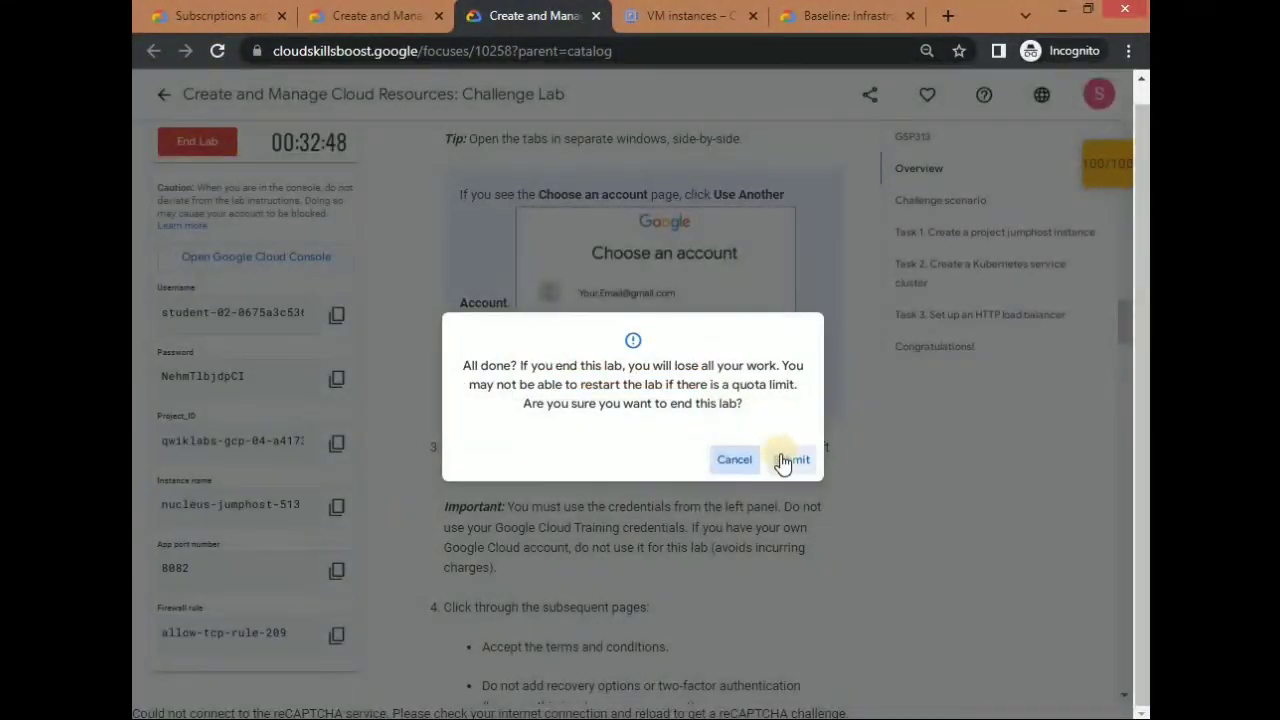
click(790, 460)
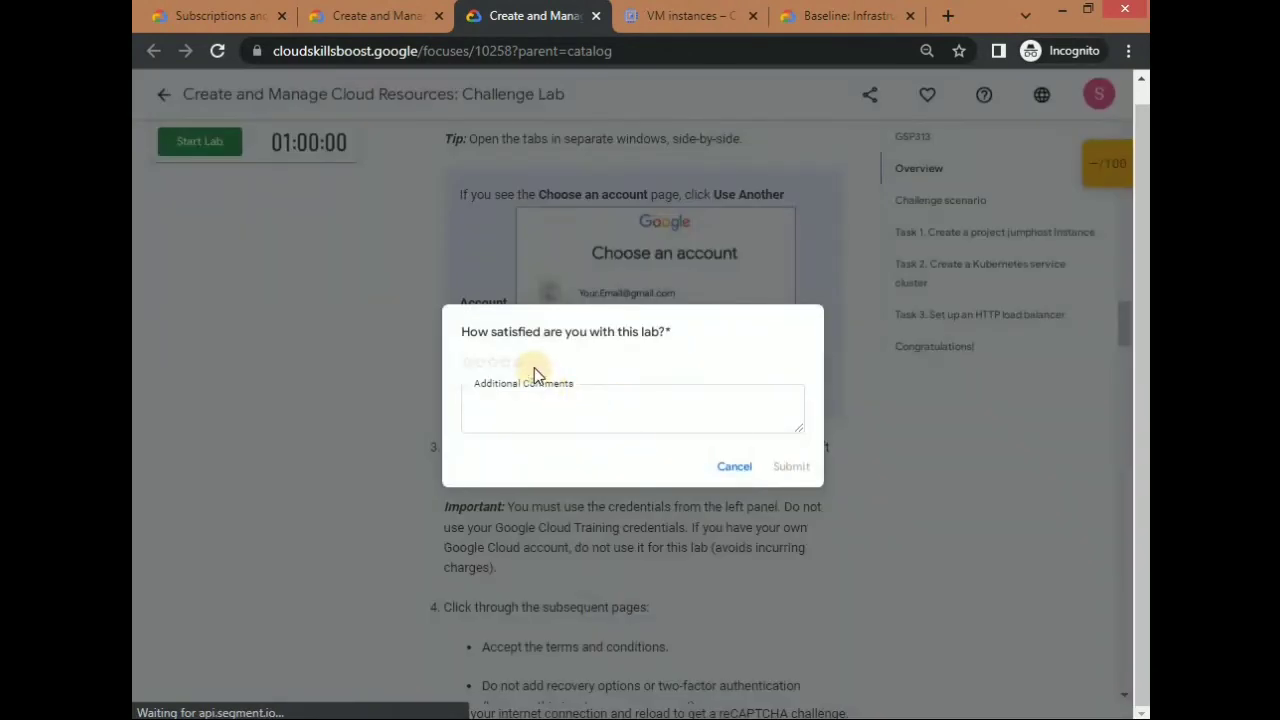
click(785, 466)
Examine the Create and Manage Cloud Resources quest page for the skill badge status and the completion marks of its labs.
click(410, 15)
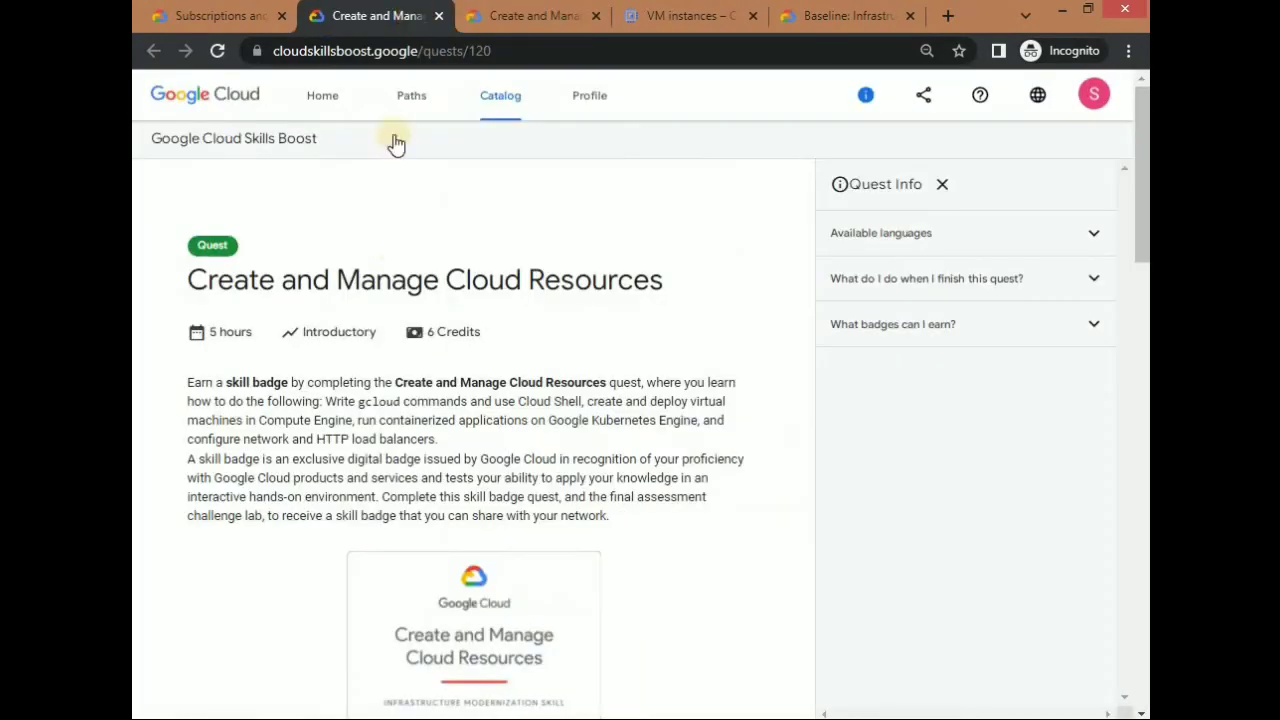
click(519, 10)
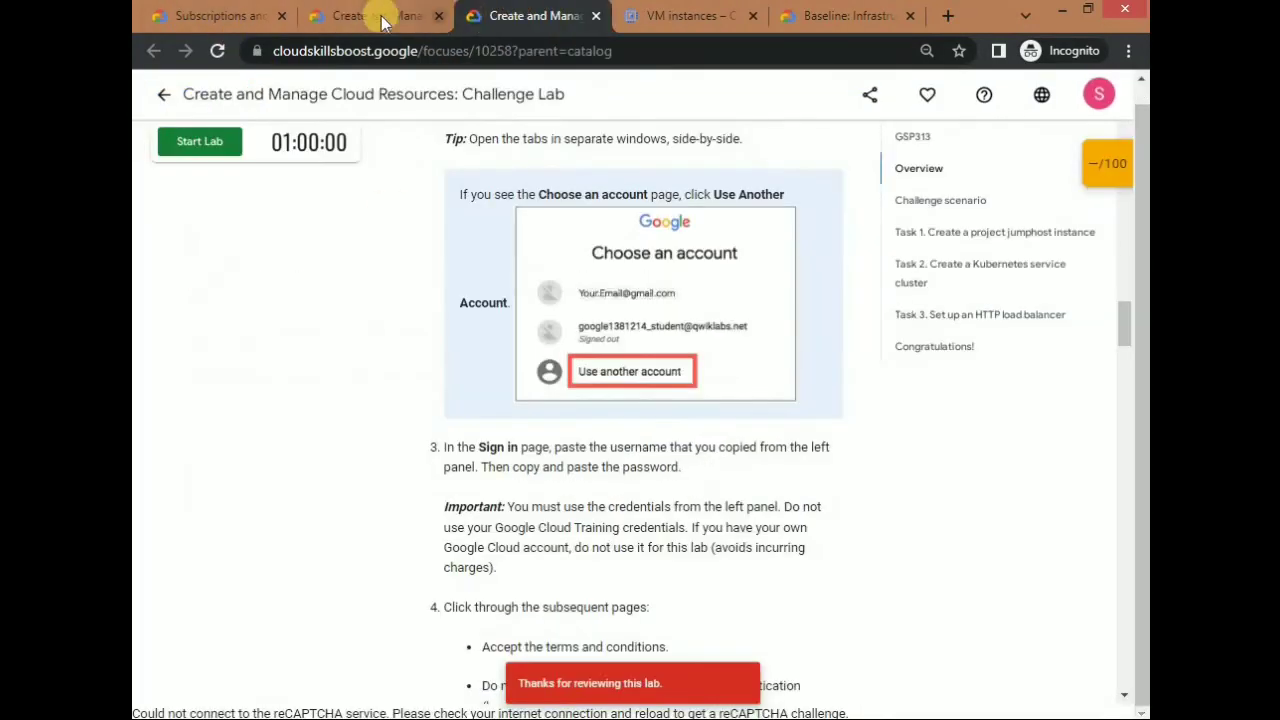
click(323, 20)
scroll(551, 371, down, 3)
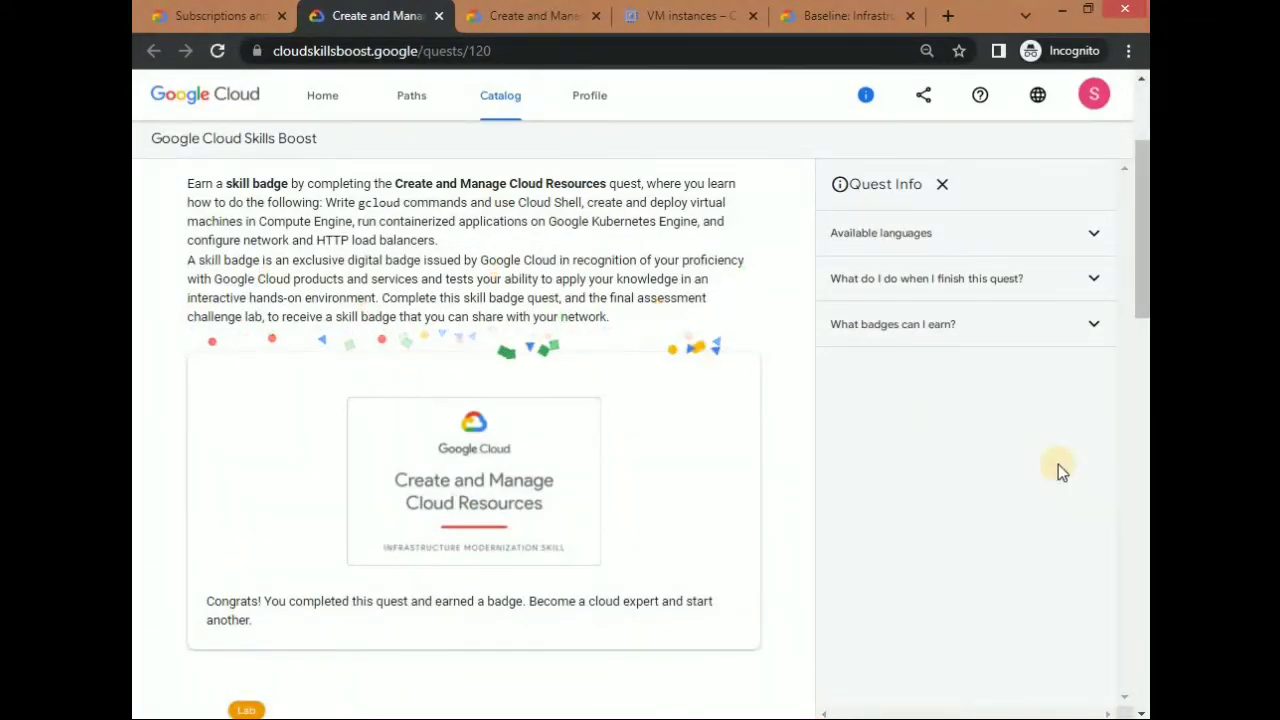
scroll(1058, 470, down, 9)
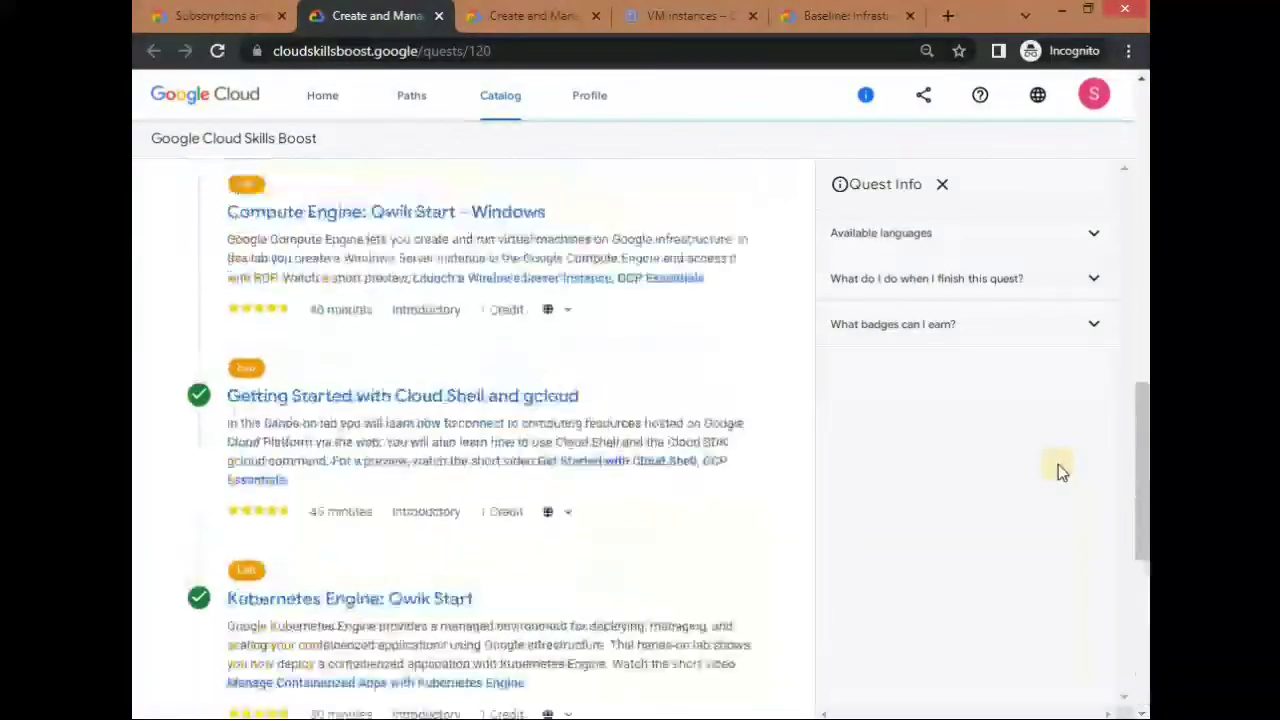